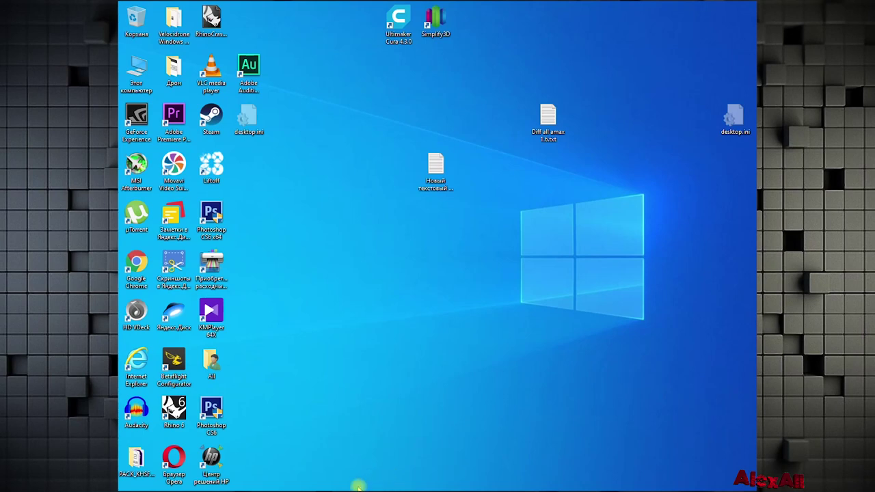
# Launch Photoshop, open the photo IMG_20191022_161653 (2).jpg of the carbon arm, and dock its window in the workspace
pyautogui.click(342, 438)
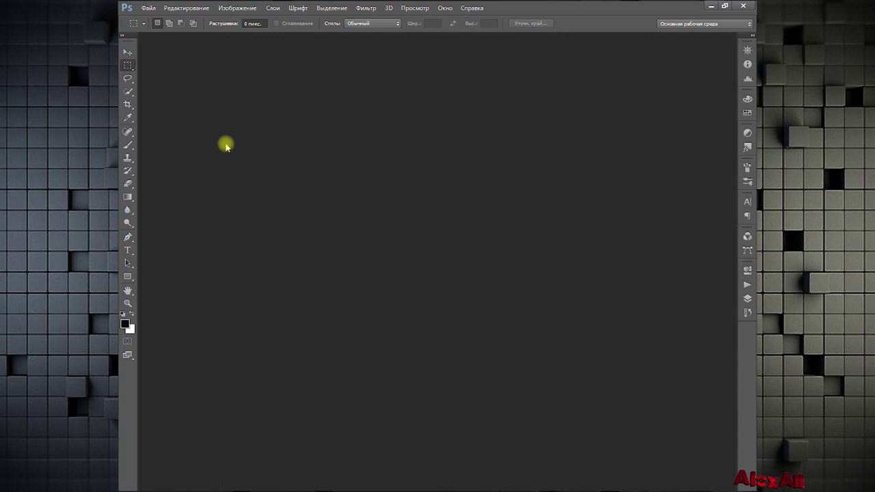
pyautogui.click(146, 9)
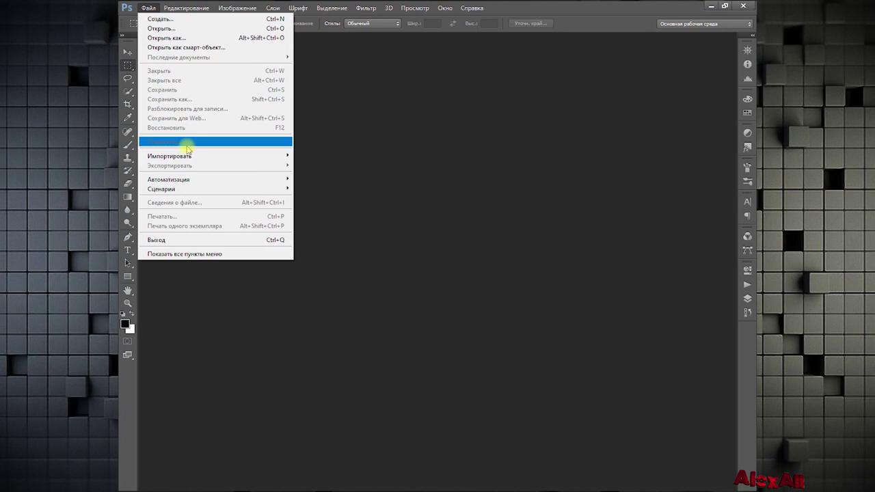
pyautogui.click(166, 28)
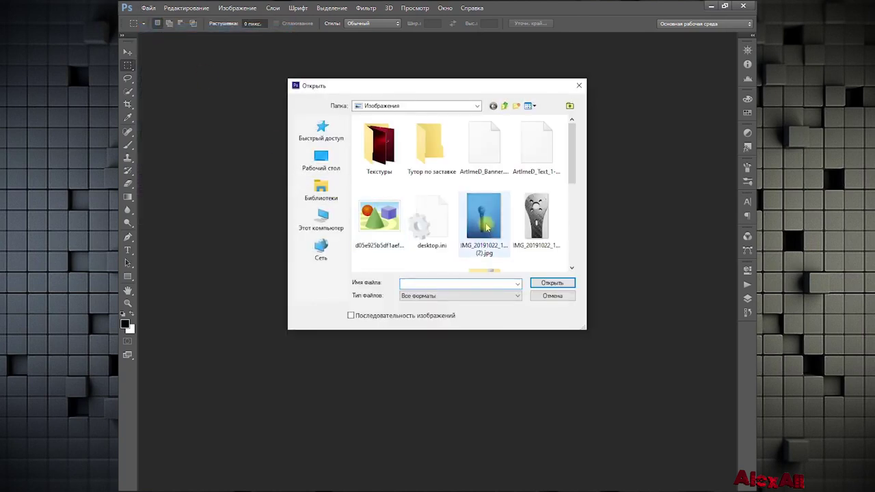
pyautogui.doubleClick(485, 224)
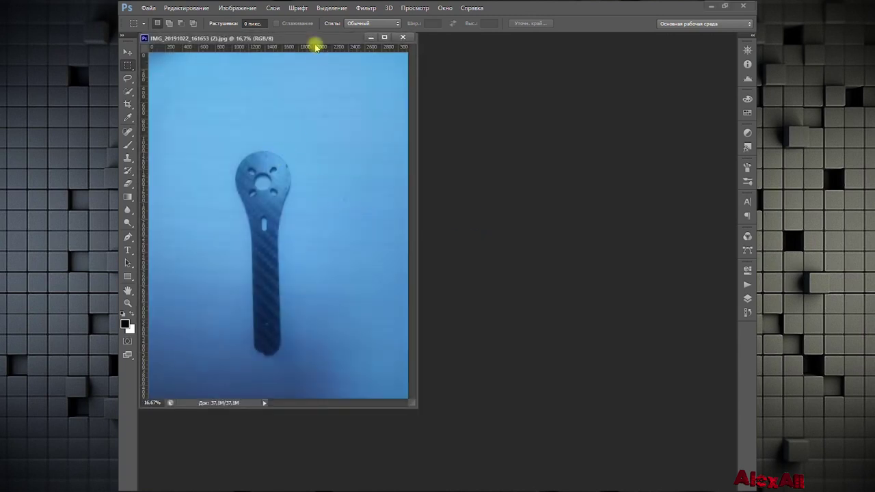
pyautogui.moveTo(319, 42); pyautogui.dragTo(355, 34)
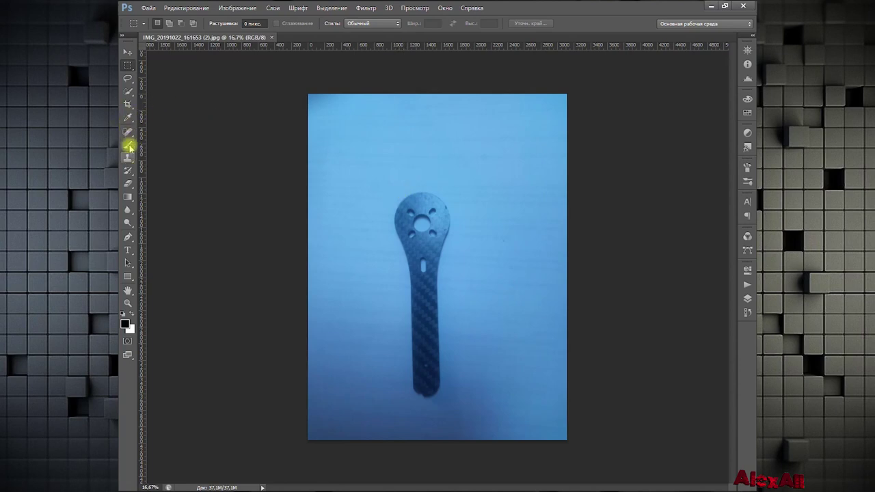
# Crop the photo tightly around the arm's rounded head, down to just below the small slot, and apply the crop
pyautogui.click(128, 105)
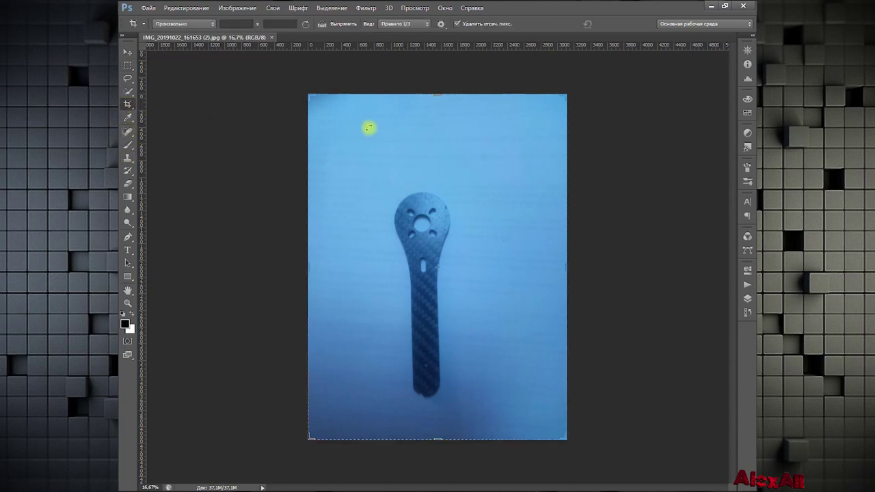
pyautogui.moveTo(435, 93); pyautogui.dragTo(435, 142)
pyautogui.moveTo(307, 266); pyautogui.dragTo(352, 261)
pyautogui.moveTo(525, 268); pyautogui.dragTo(466, 260)
pyautogui.moveTo(438, 390); pyautogui.dragTo(445, 319)
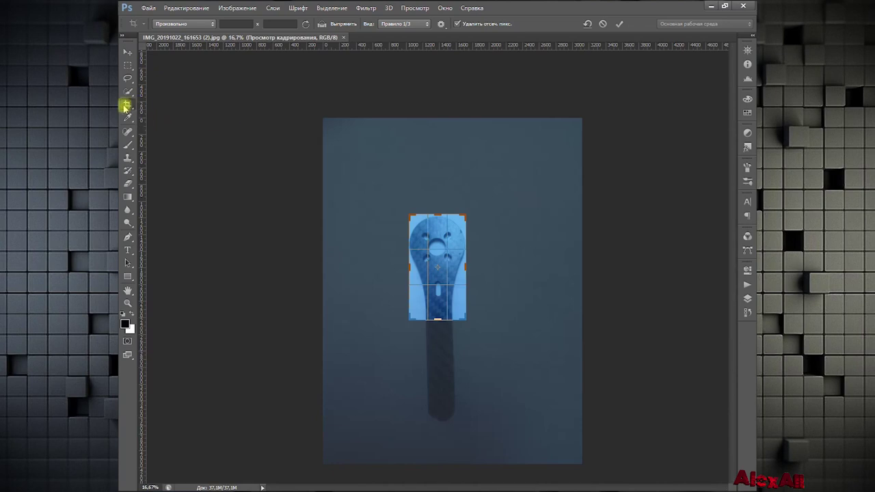
pyautogui.click(127, 52)
pyautogui.click(381, 191)
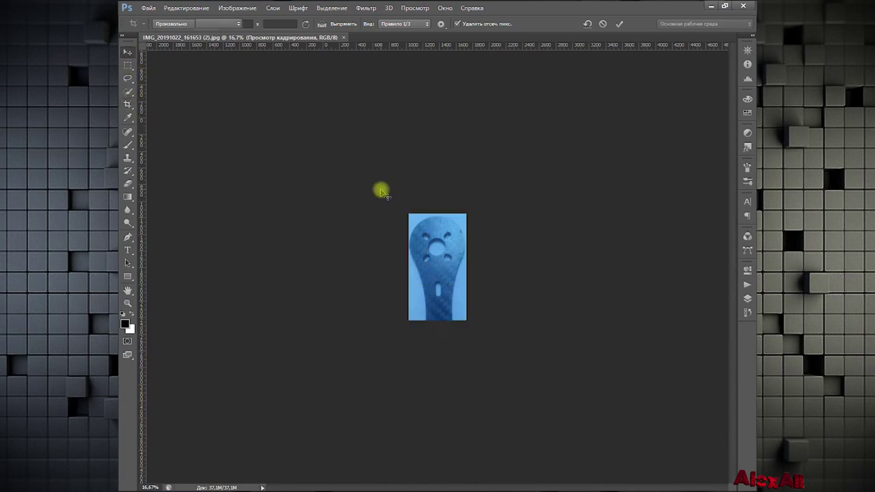
# Convert the cropped photo to black and white using the default Black & White adjustment settings
pyautogui.click(747, 53)
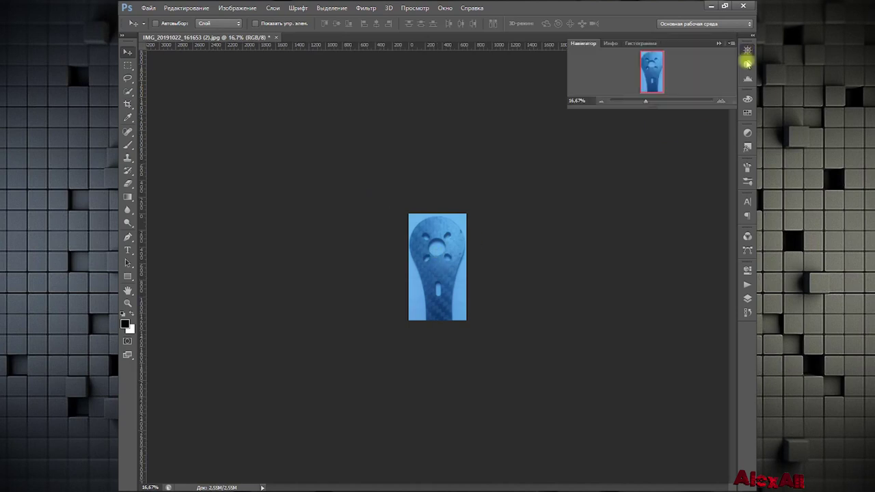
pyautogui.moveTo(646, 104)
pyautogui.mouseDown()
pyautogui.moveTo(670, 100)
pyautogui.moveTo(654, 101)
pyautogui.mouseUp()
pyautogui.click(232, 8)
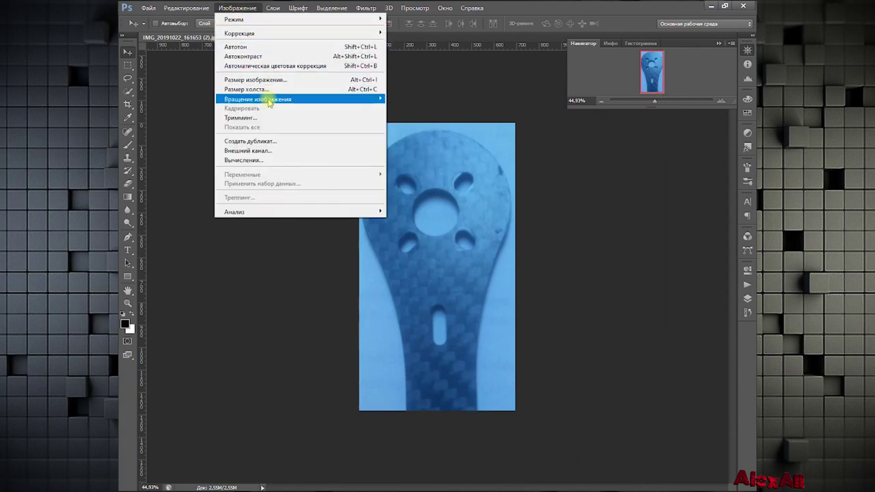
pyautogui.moveTo(298, 32)
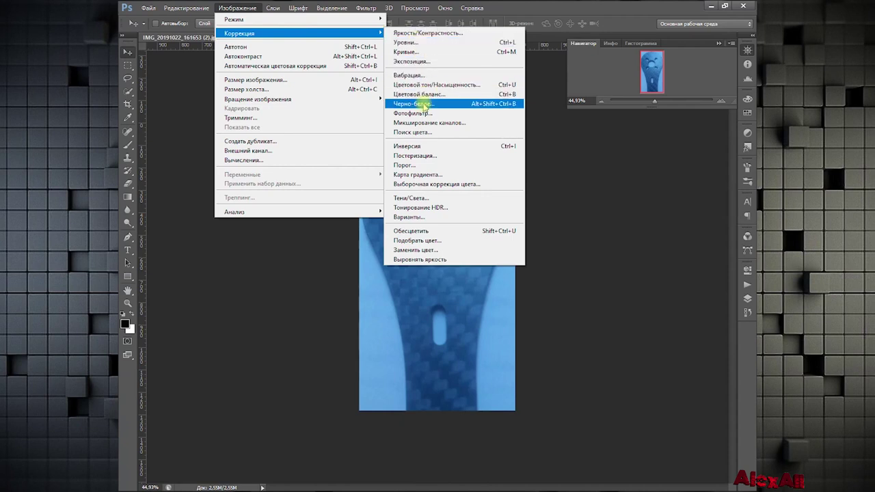
pyautogui.click(425, 104)
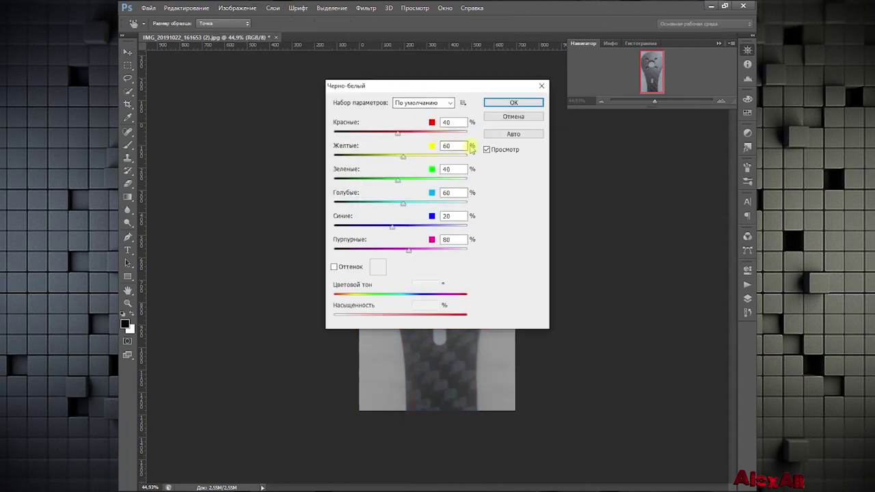
pyautogui.click(514, 103)
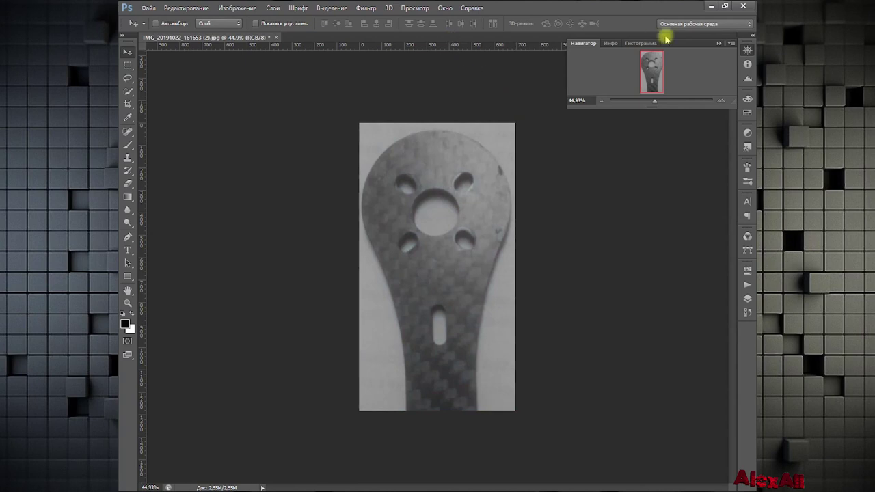
# Sharpen the photo with the Smart Sharpen filter, setting the amount to 165%
pyautogui.click(365, 8)
pyautogui.moveTo(447, 166)
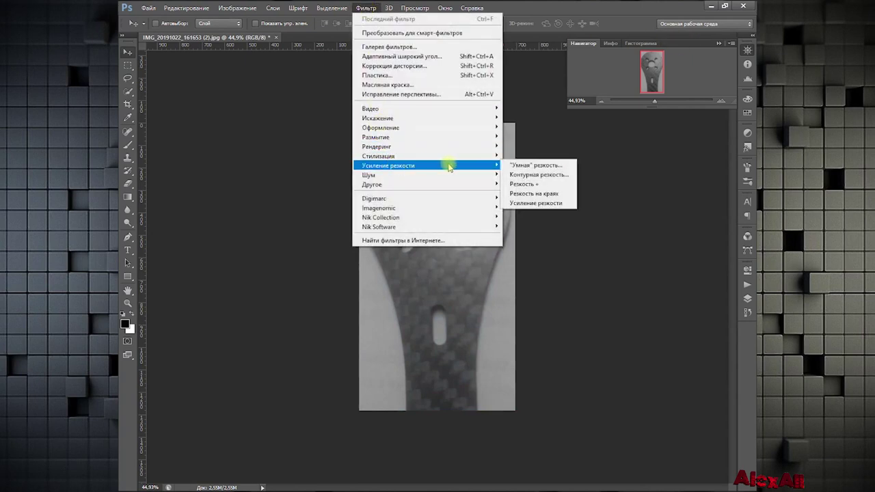
pyautogui.click(520, 166)
pyautogui.moveTo(372, 86); pyautogui.dragTo(230, 41)
pyautogui.moveTo(287, 149); pyautogui.dragTo(353, 161)
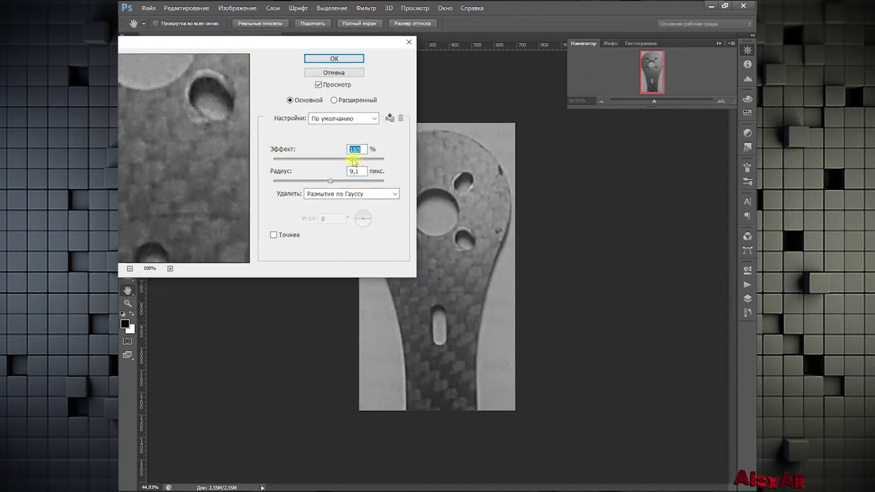
pyautogui.click(338, 60)
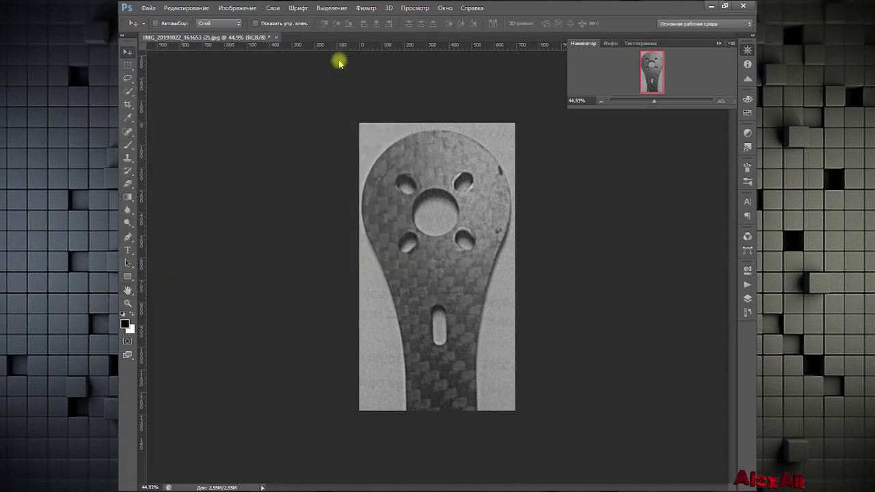
# Whiten the background with a Curves adjustment by sampling the grey area beside the arm as the white point
pyautogui.click(237, 8)
pyautogui.moveTo(299, 34)
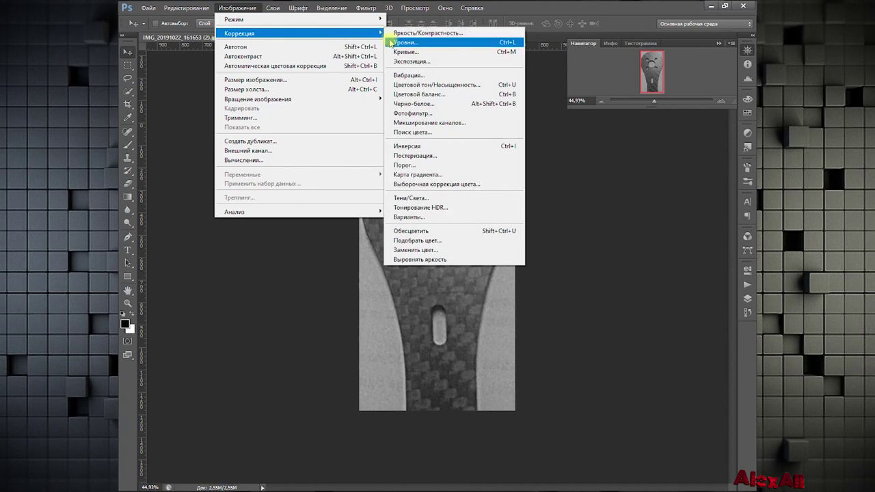
pyautogui.click(493, 51)
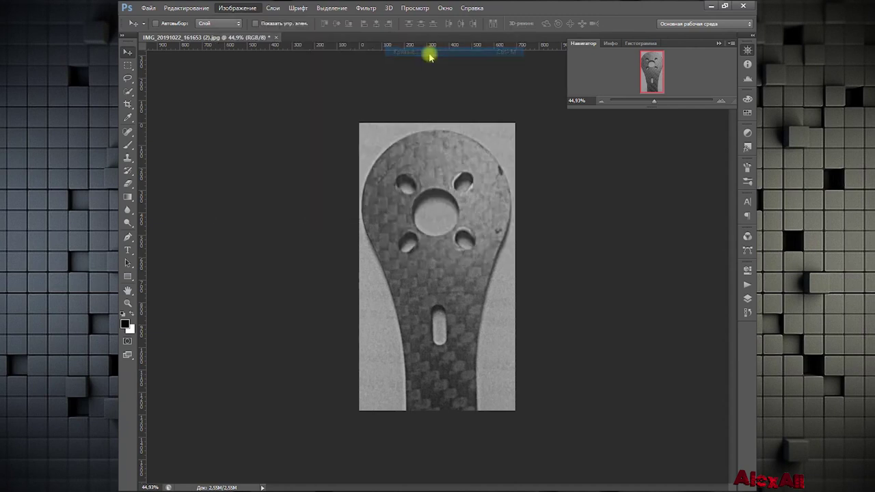
pyautogui.moveTo(504, 86); pyautogui.dragTo(317, 28)
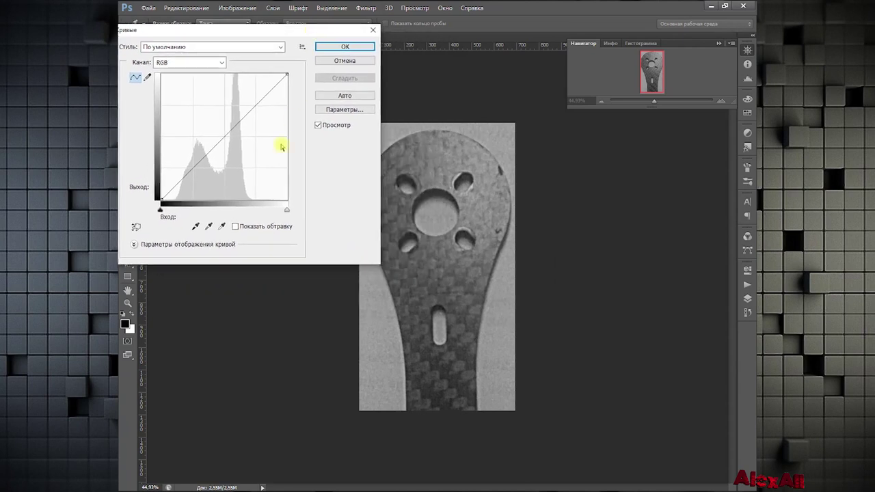
pyautogui.click(222, 228)
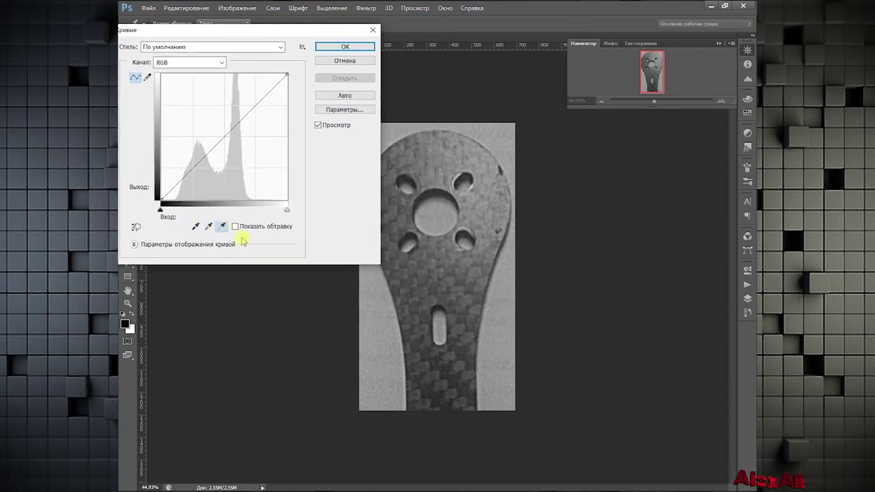
pyautogui.click(387, 346)
pyautogui.click(345, 46)
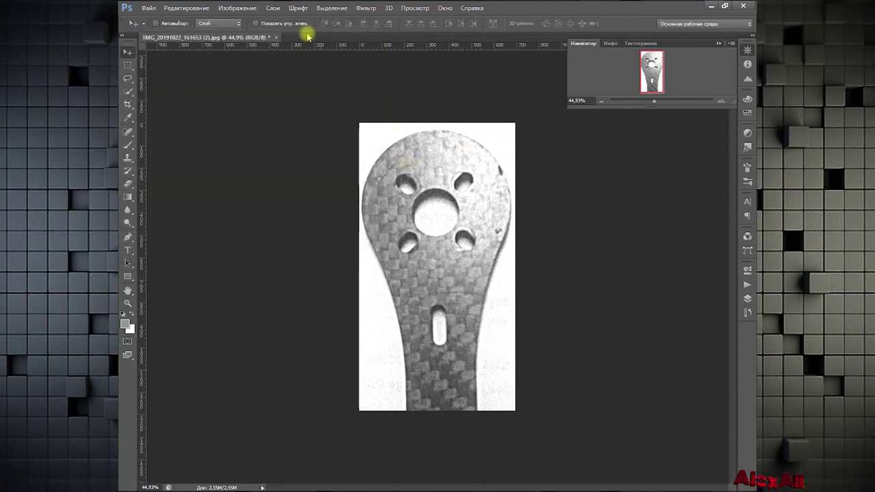
# Resize the image to a resolution of 400 pixels/inch and a print width of 32 mm, keeping proportions
pyautogui.click(238, 8)
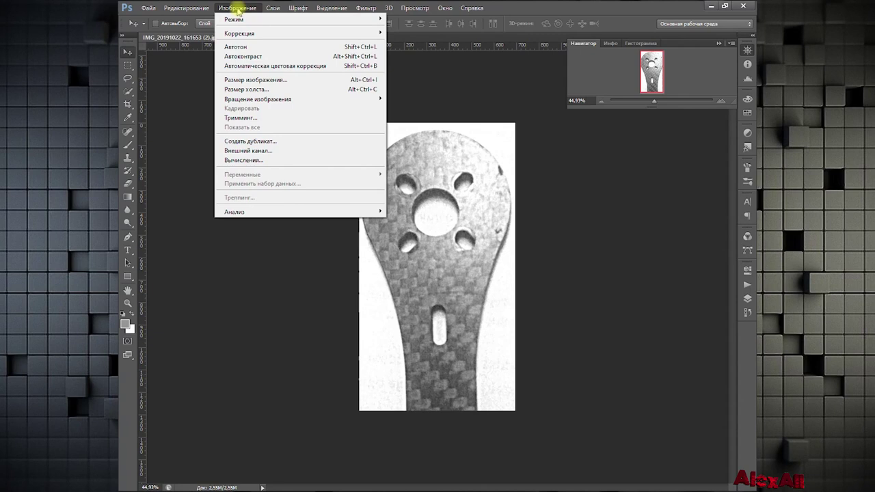
pyautogui.click(251, 81)
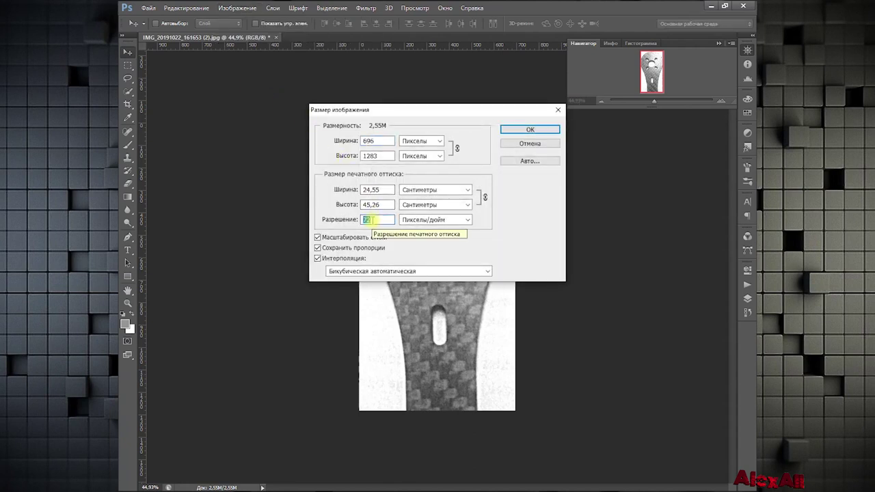
pyautogui.write('400')
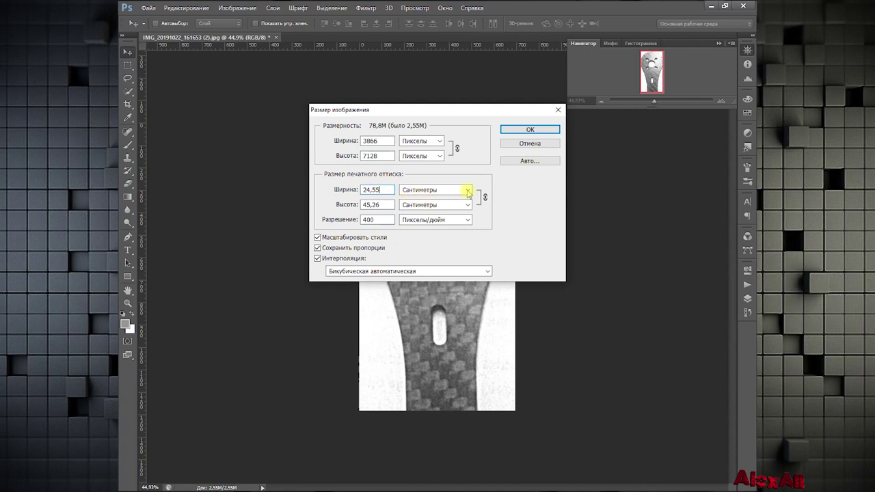
pyautogui.click(466, 193)
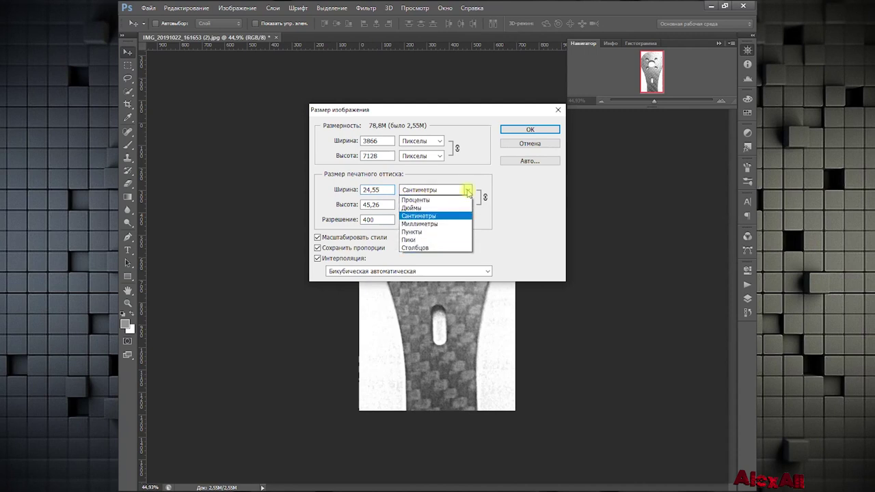
pyautogui.click(454, 225)
pyautogui.moveTo(454, 117); pyautogui.dragTo(248, 49)
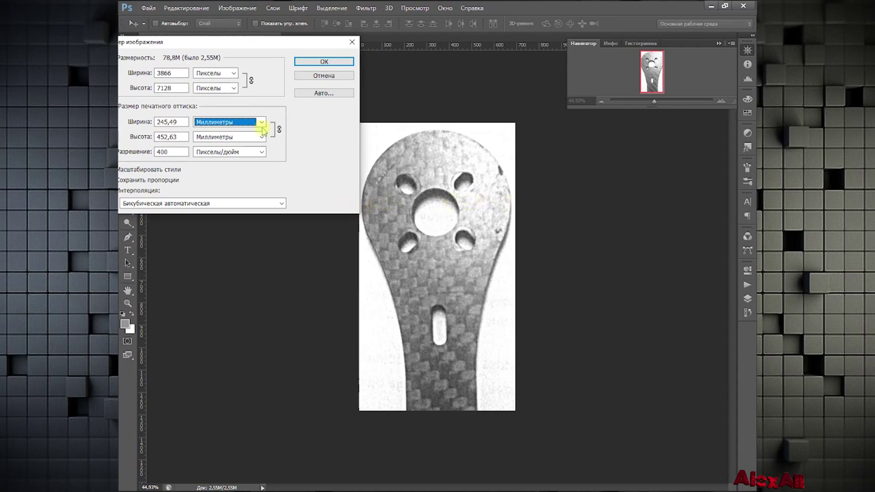
pyautogui.doubleClick(171, 122)
pyautogui.write('32')
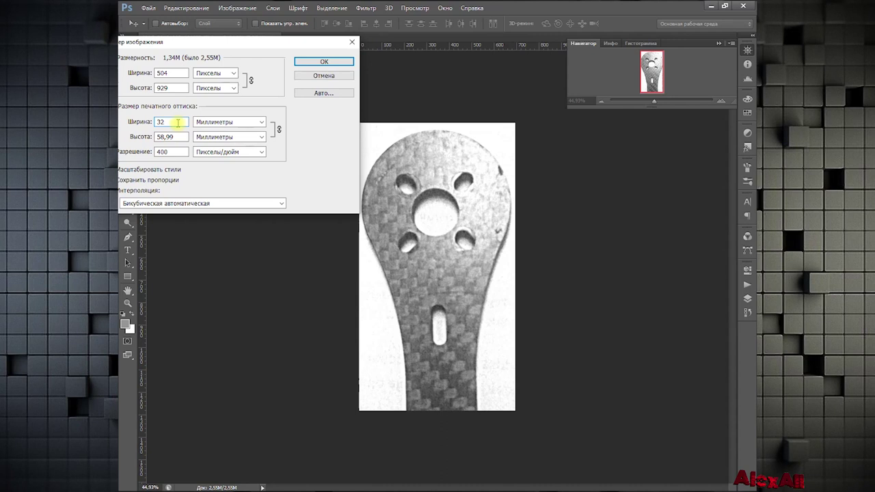
pyautogui.click(324, 61)
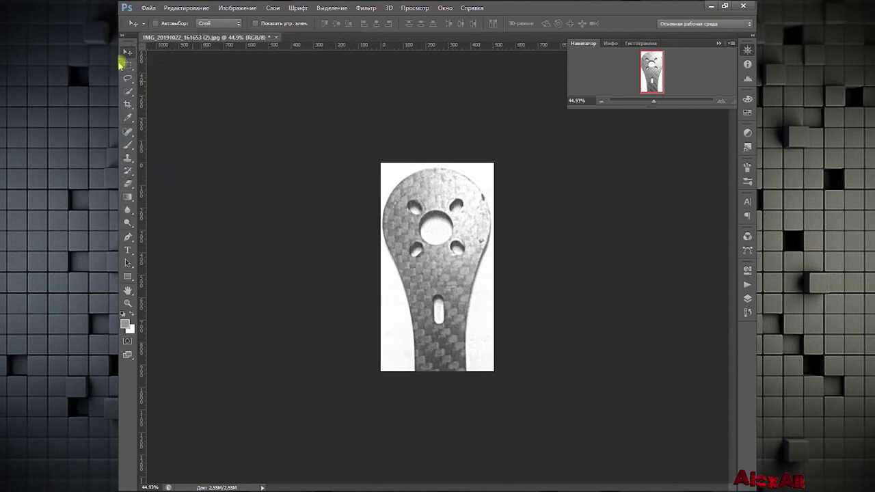
# Save the edited photo as a high-quality baseline standard JPEG under its existing name and close Photoshop
pyautogui.click(149, 9)
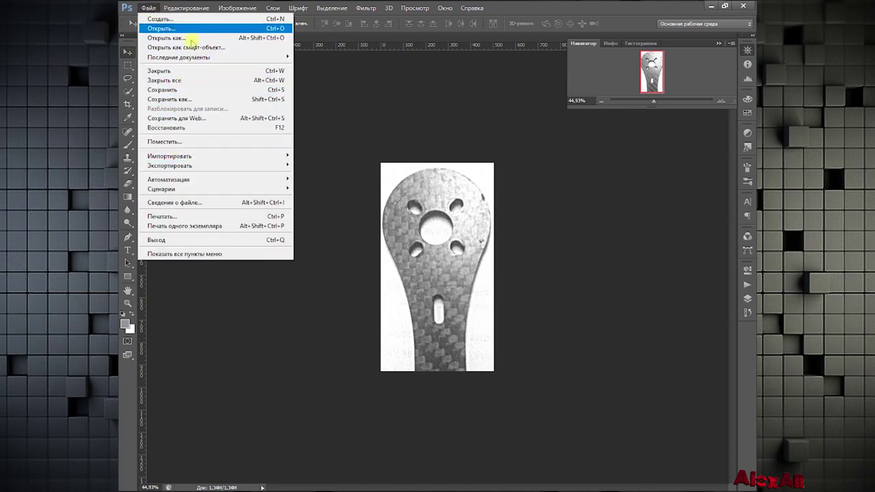
pyautogui.click(175, 89)
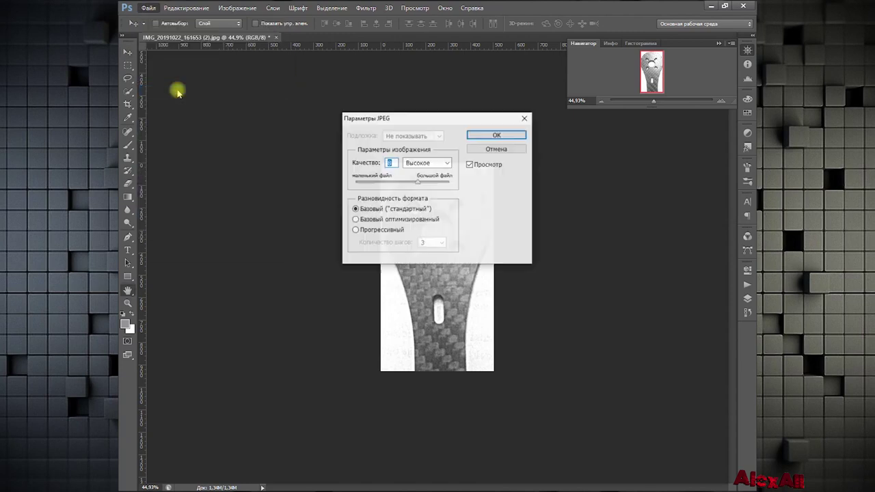
pyautogui.click(498, 135)
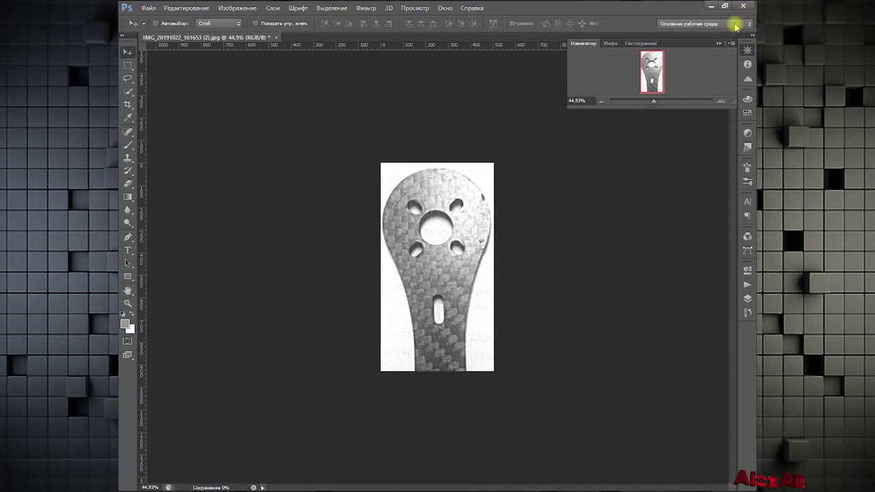
pyautogui.click(745, 7)
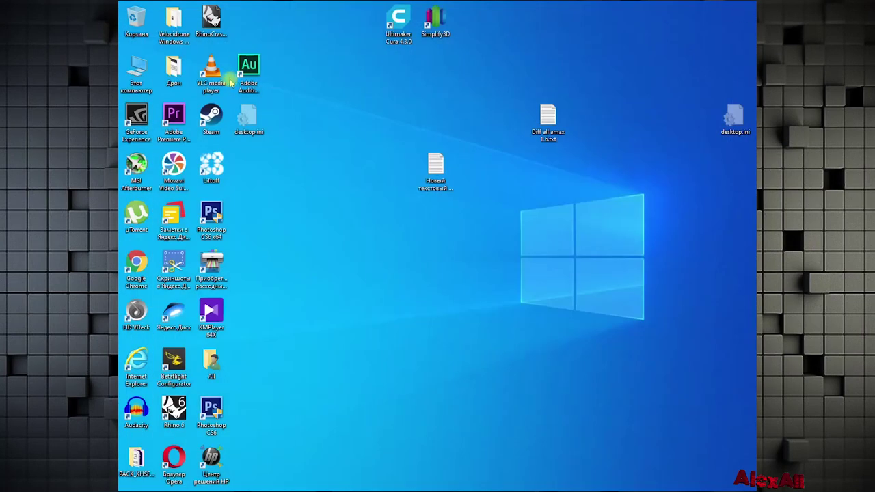
# Launch Rhino 6 and create a new model from the "Большие объекты - миллиметры" template
pyautogui.doubleClick(176, 409)
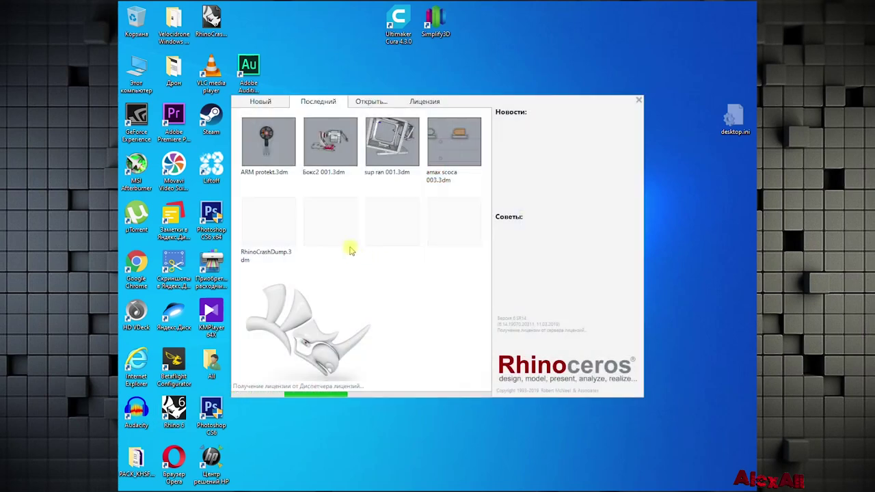
pyautogui.click(266, 101)
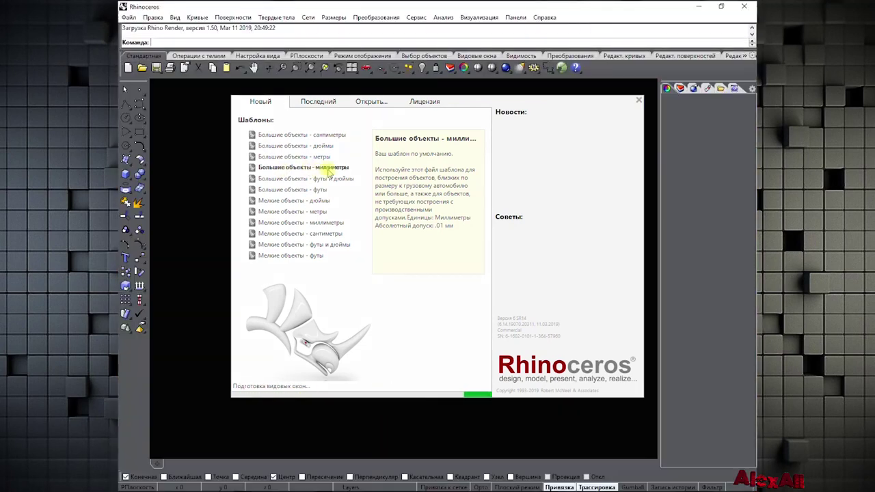
pyautogui.click(355, 170)
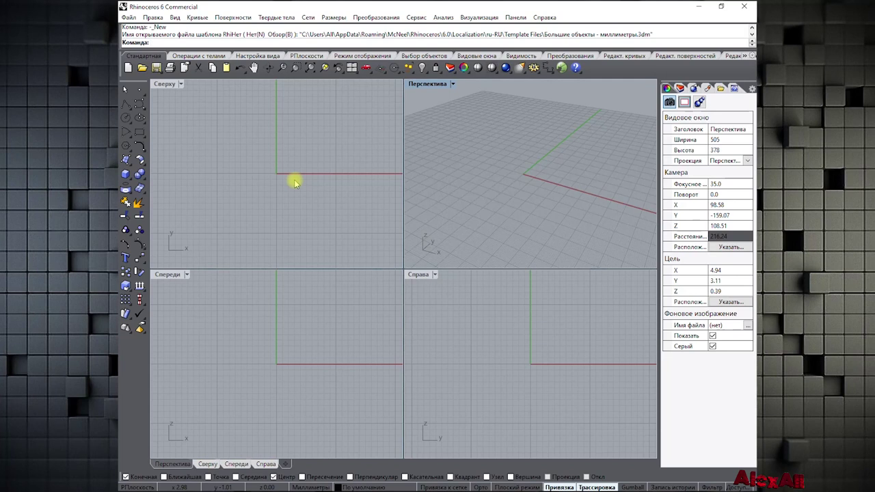
# Maximize the Top view (Сверху) and load IMG_20191022_161653 (2).jpg as its background image
pyautogui.doubleClick(168, 87)
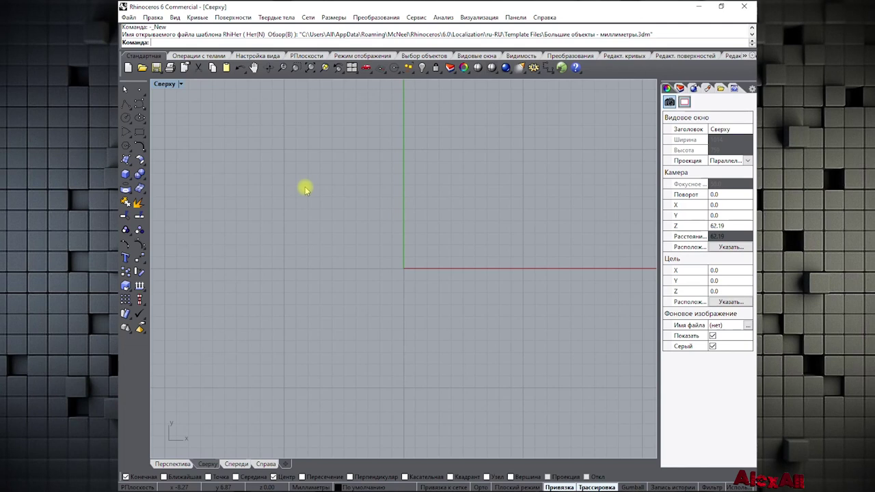
pyautogui.doubleClick(165, 84)
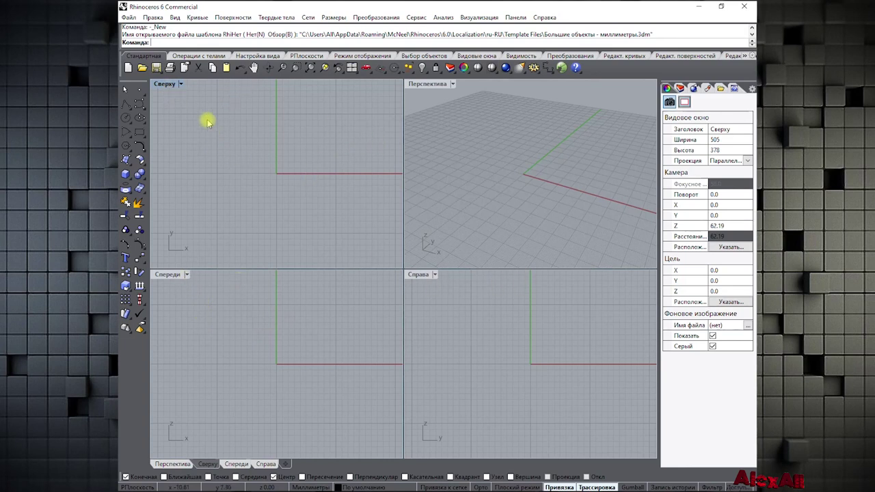
pyautogui.doubleClick(165, 84)
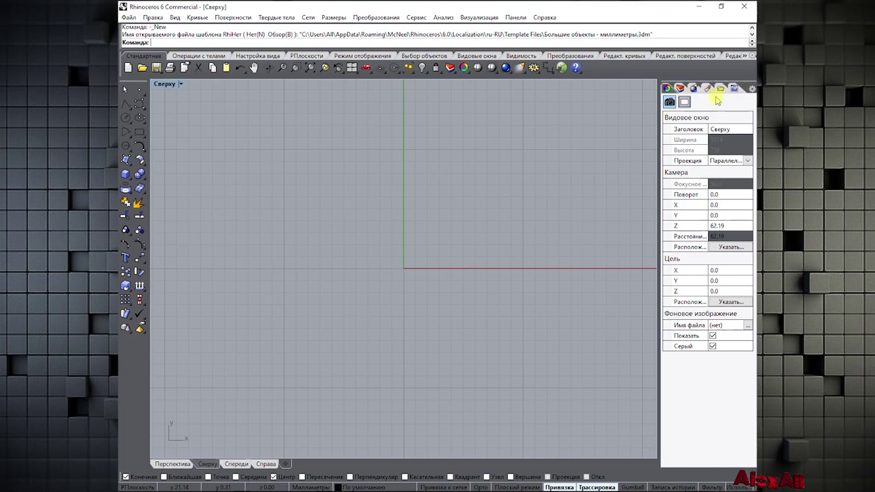
pyautogui.click(747, 327)
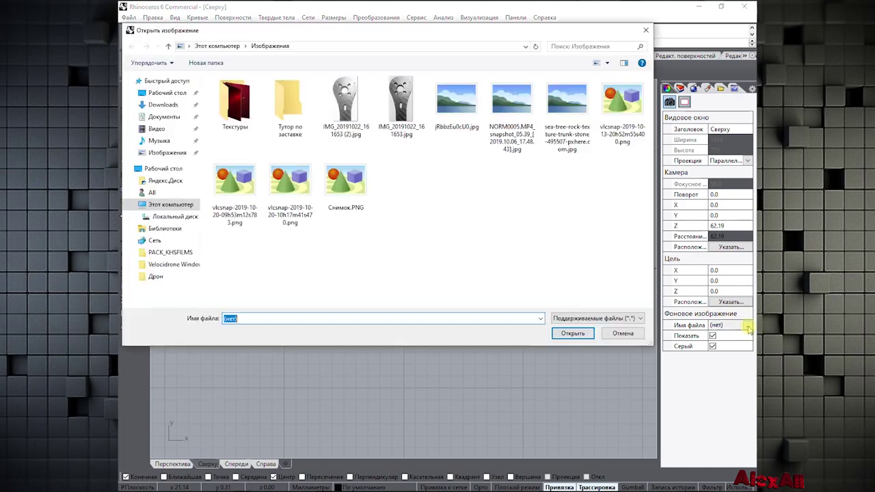
pyautogui.click(358, 106)
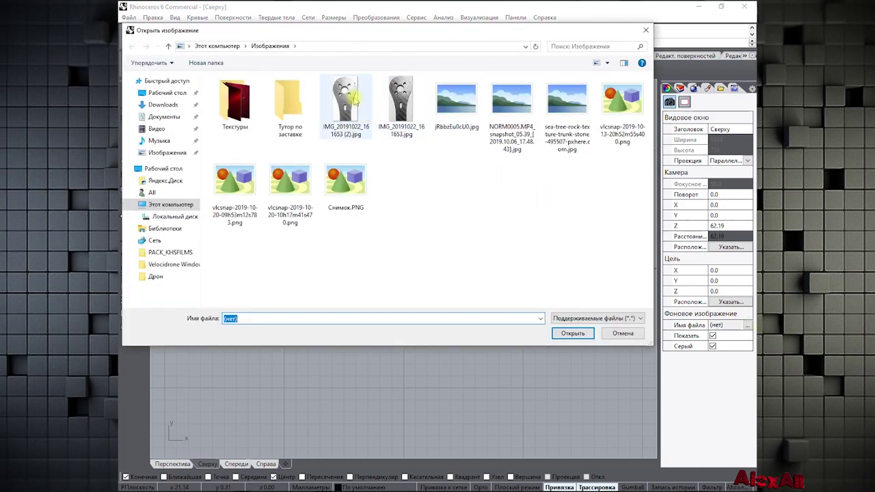
pyautogui.doubleClick(355, 99)
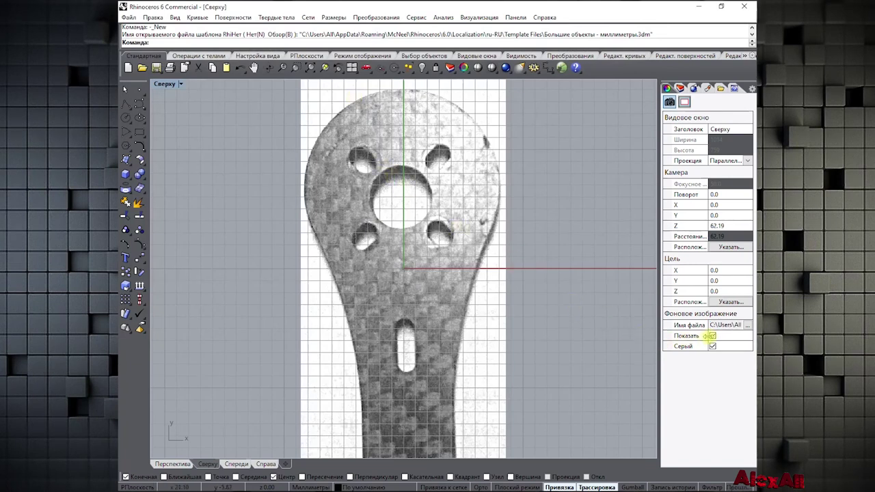
# Hide the background image and show it again to check its visibility setting
pyautogui.click(711, 338)
pyautogui.click(712, 338)
pyautogui.click(711, 338)
pyautogui.click(711, 337)
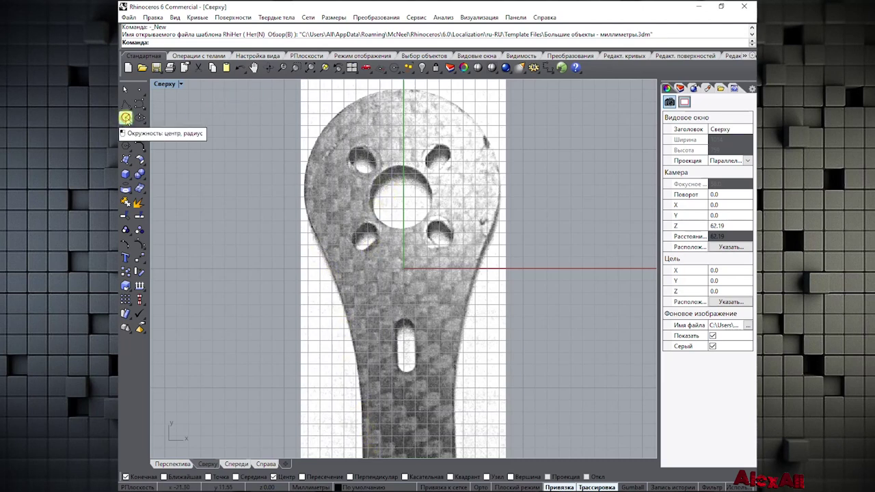
# Disable object snaps and draw a circle 32 mm in diameter centred on the arm's large central hole
pyautogui.click(125, 116)
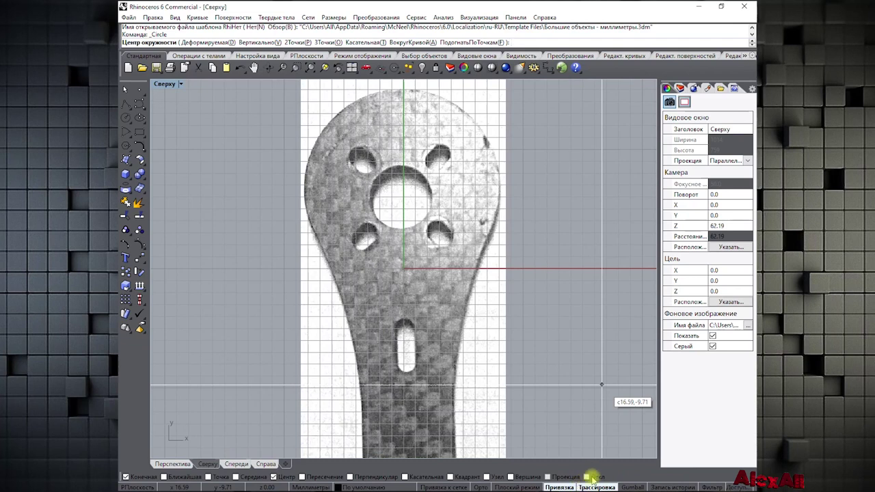
pyautogui.click(587, 477)
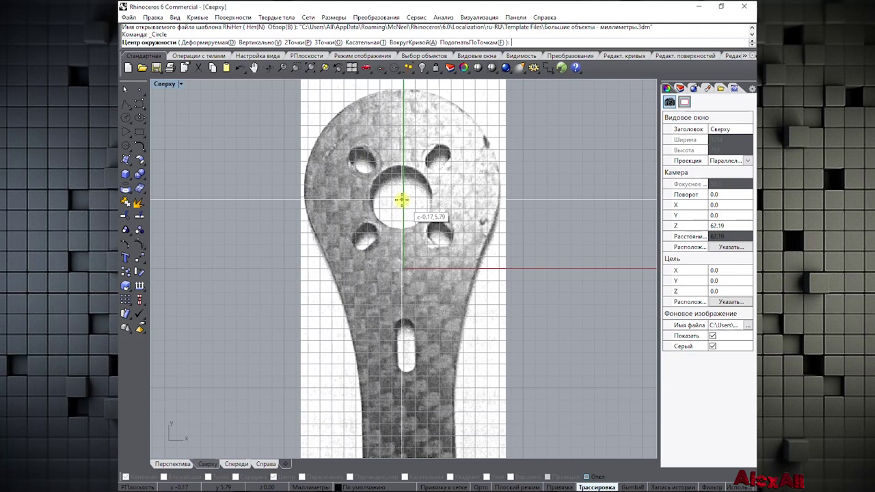
pyautogui.click(401, 200)
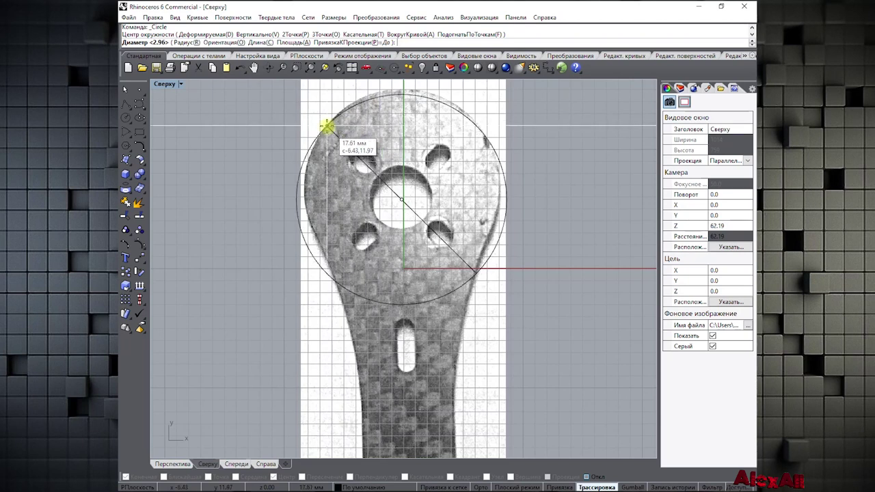
pyautogui.write('32')
pyautogui.press('Return')
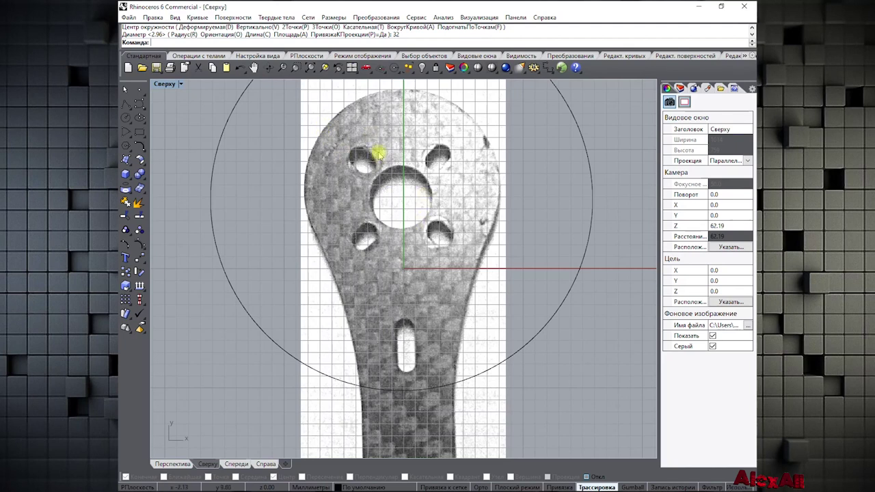
# Zoom and pan the view until the 32 mm circle matches the rounded head of the arm in the photo
pyautogui.scroll(-2, 377, 154)
pyautogui.scroll(-3, 378, 154)
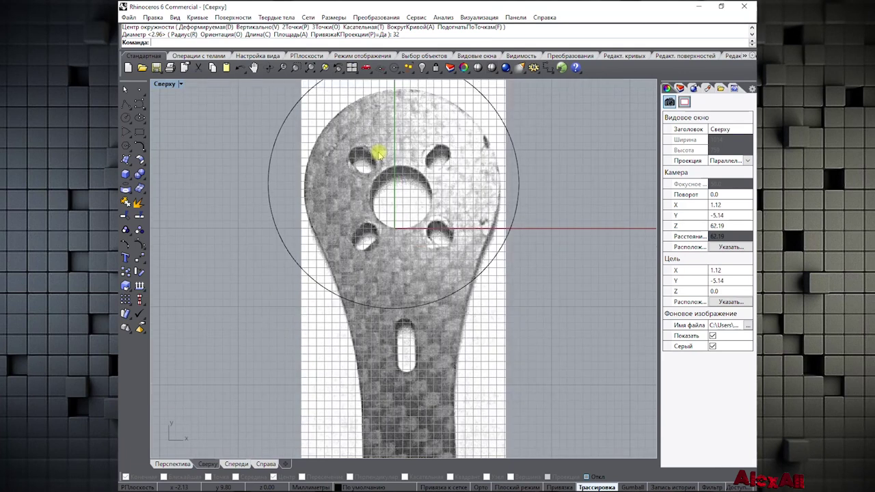
pyautogui.moveTo(391, 172); pyautogui.dragTo(388, 145, button='right')
pyautogui.rightClick(400, 179)
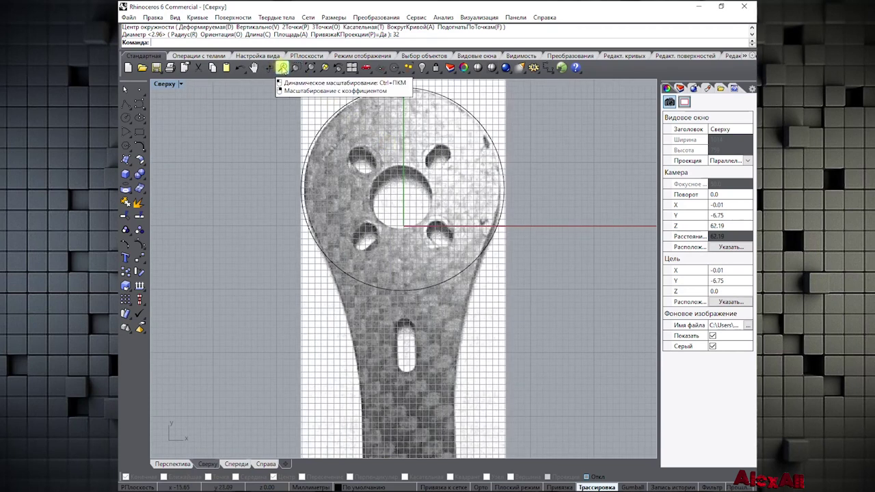
pyautogui.click(281, 69)
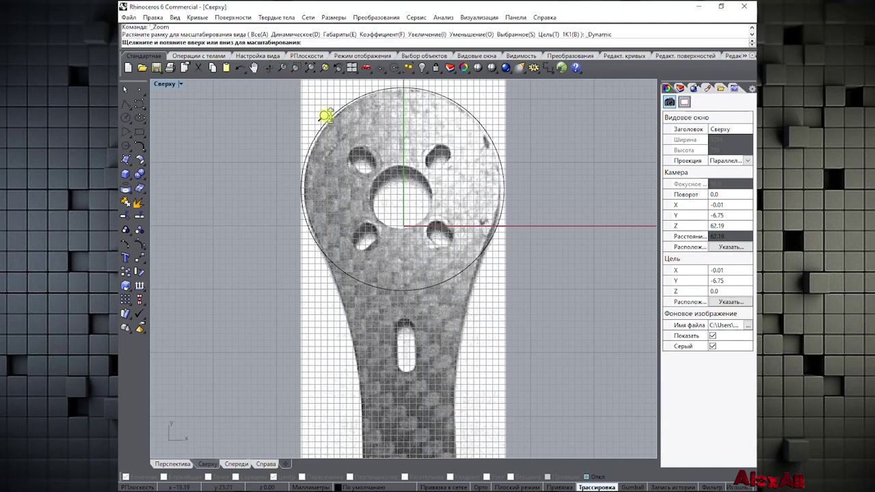
pyautogui.scroll(-1, 369, 161)
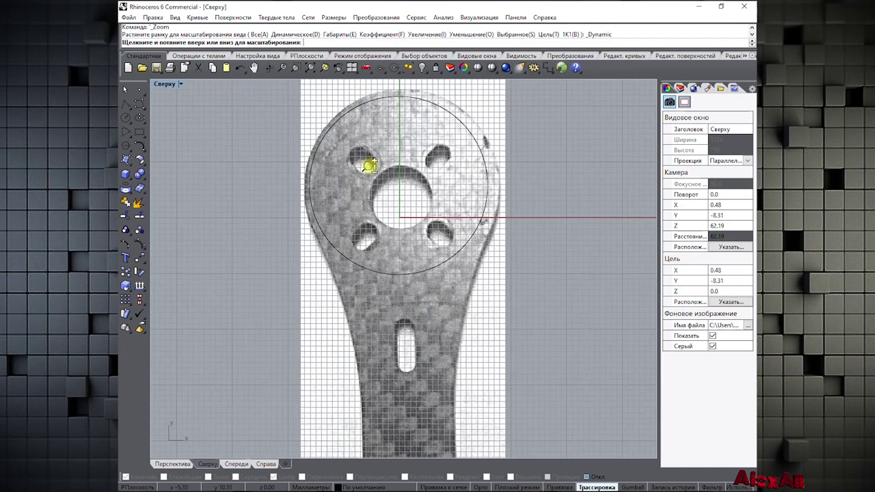
pyautogui.scroll(-1, 369, 161)
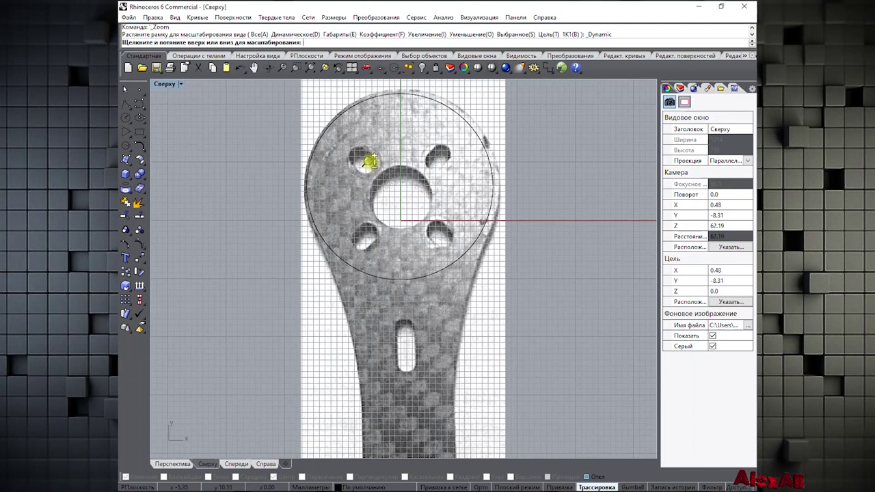
pyautogui.scroll(1, 369, 161)
pyautogui.press('Return')
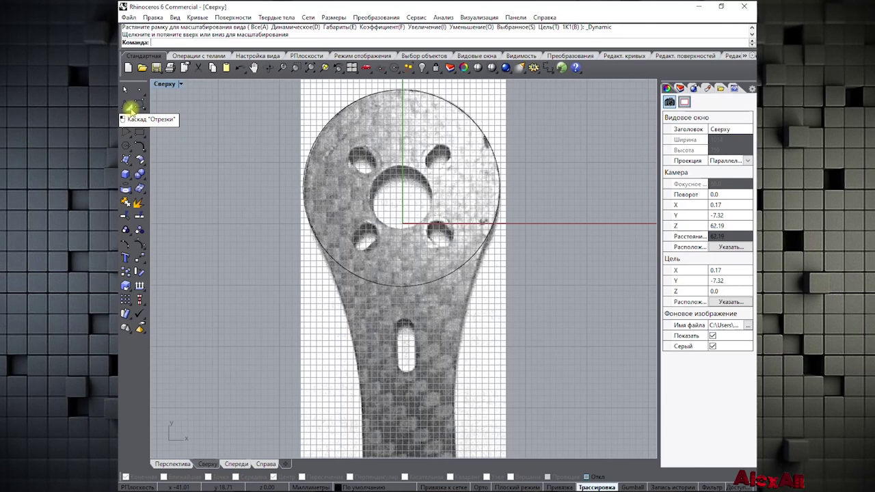
# Trace the arm's left edge with a polyline running from the circle's lower-left side down to the end of the arm
pyautogui.click(131, 110)
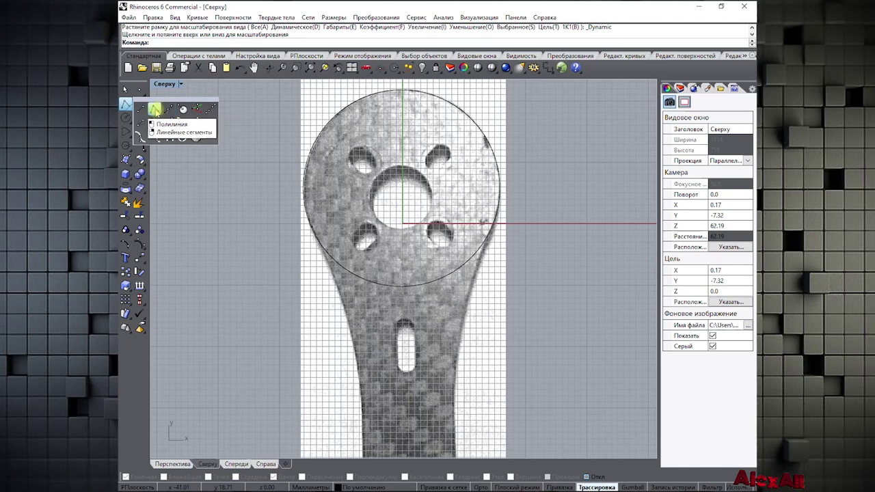
pyautogui.click(156, 109)
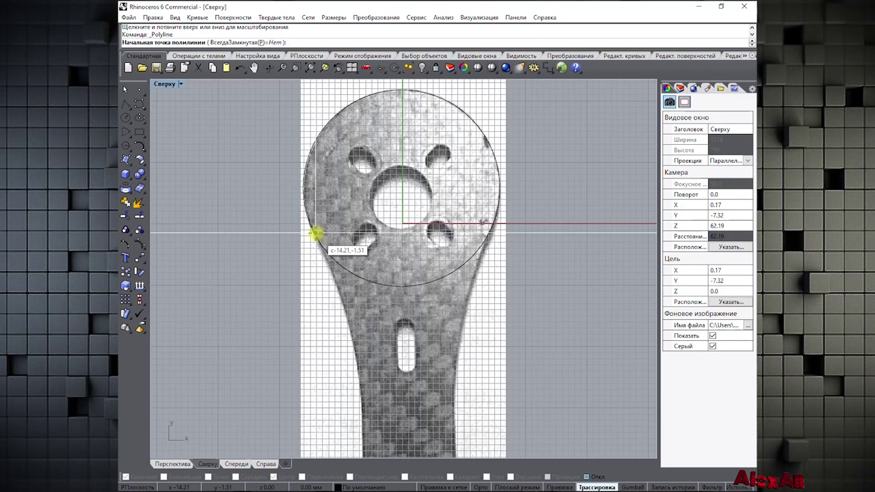
pyautogui.click(315, 233)
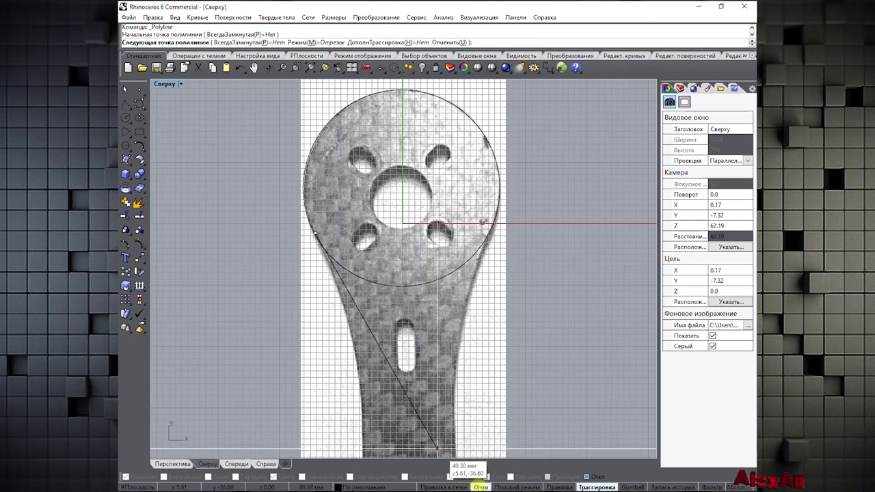
pyautogui.click(480, 487)
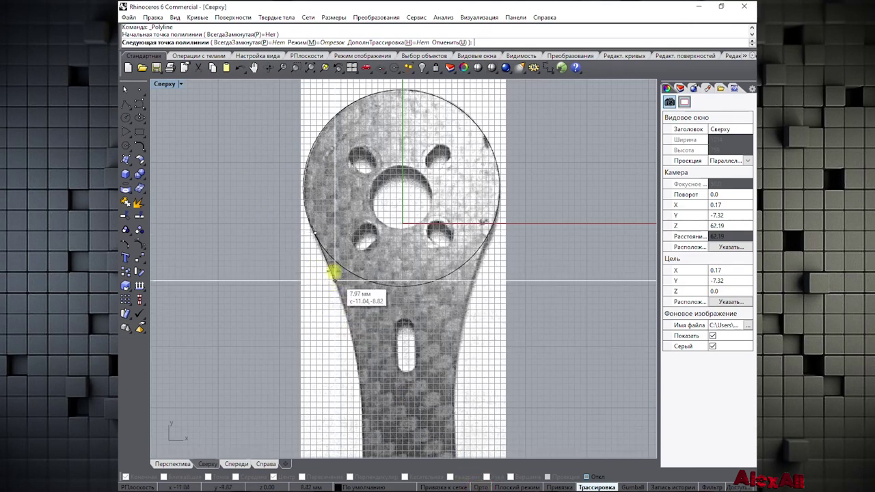
pyautogui.click(330, 269)
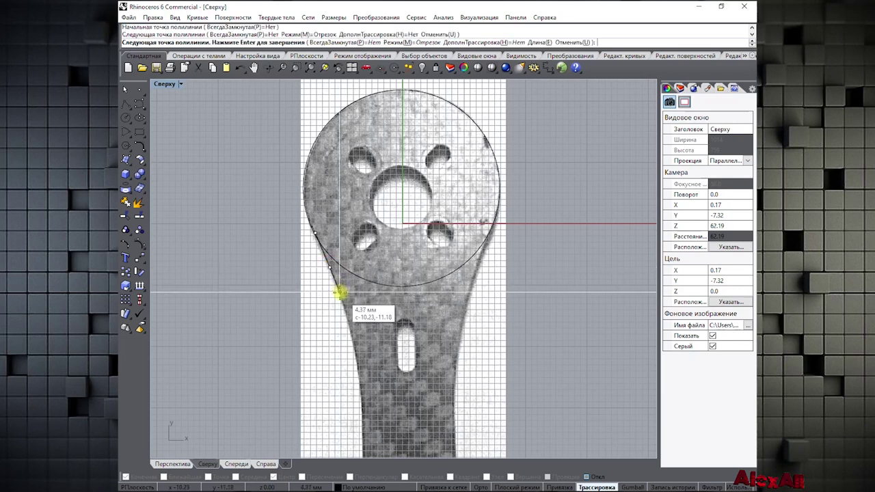
pyautogui.click(339, 292)
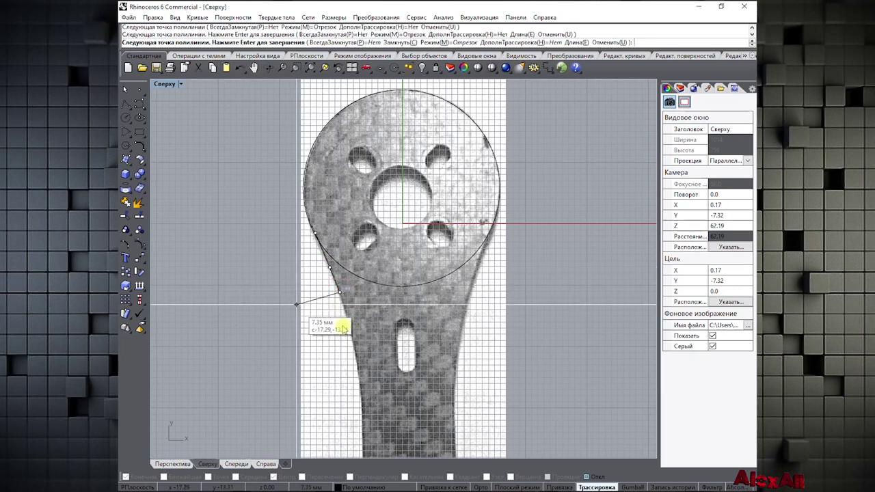
pyautogui.write('кривы')
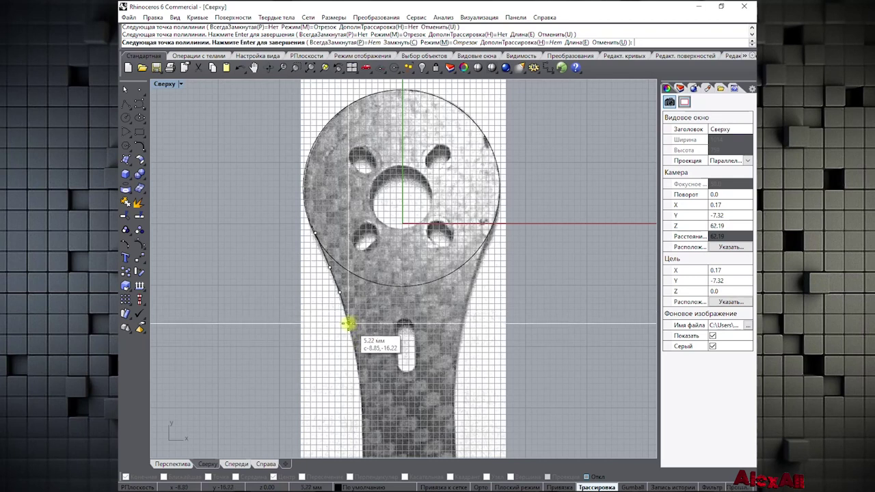
pyautogui.click(348, 327)
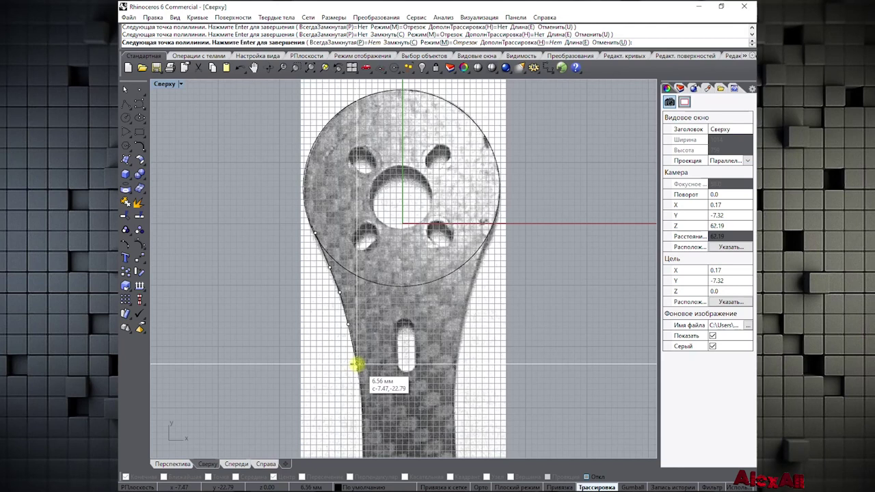
pyautogui.click(357, 365)
pyautogui.click(362, 396)
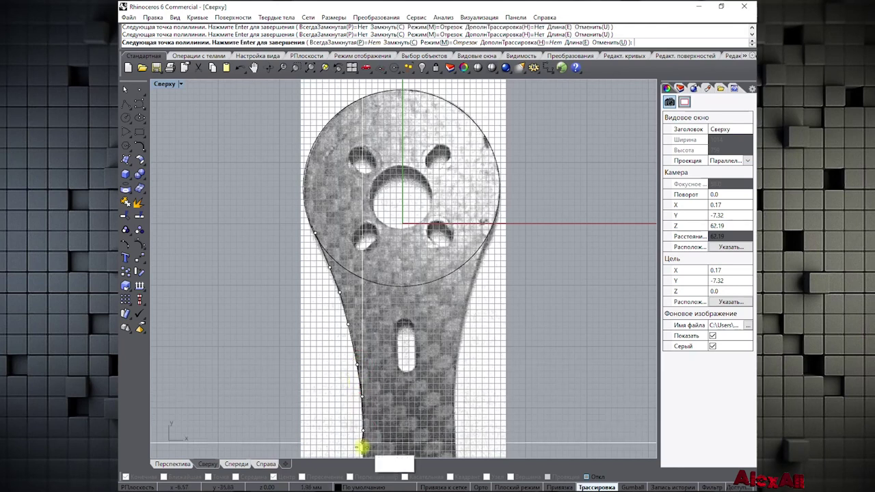
pyautogui.click(362, 453)
pyautogui.press('Return')
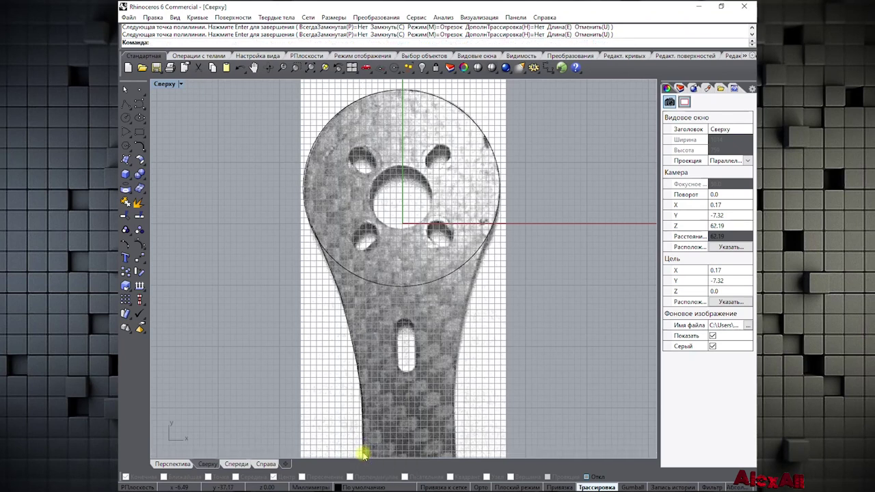
# Hide the background image and inspect the junction between the circle and the traced edge
pyautogui.click(713, 337)
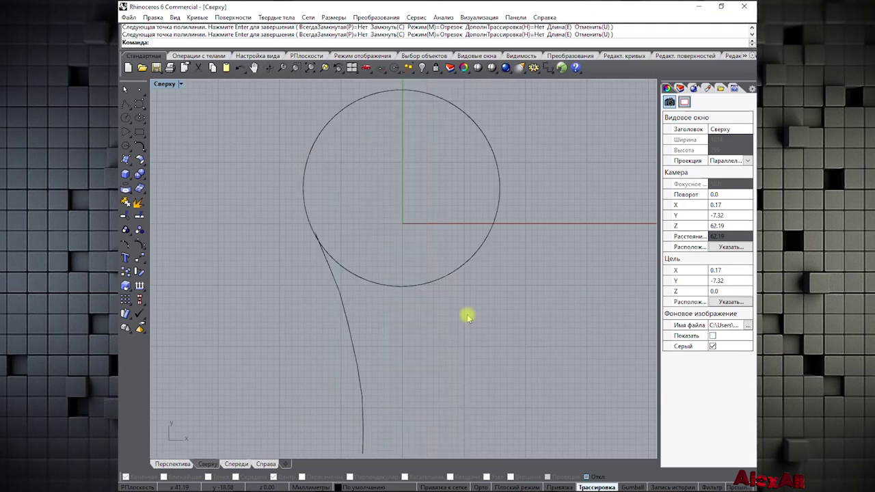
pyautogui.scroll(4, 343, 257)
pyautogui.moveTo(347, 236); pyautogui.dragTo(363, 259, button='right')
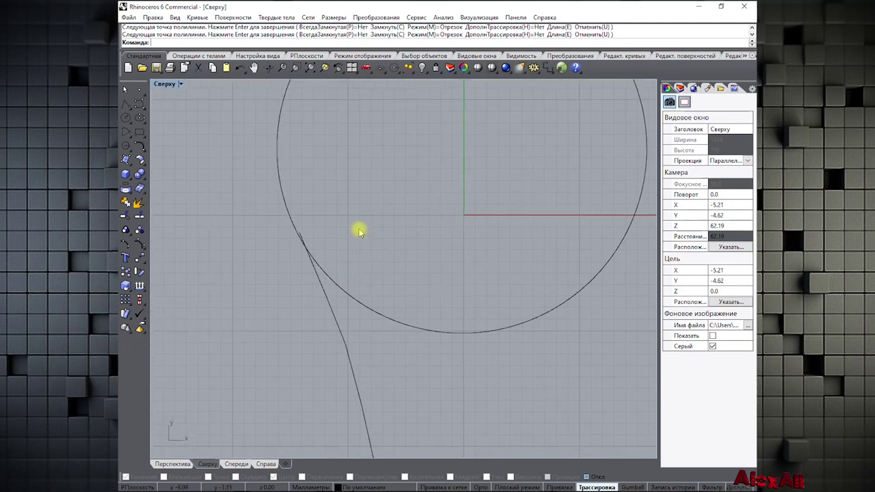
pyautogui.scroll(-2, 360, 229)
pyautogui.moveTo(363, 226); pyautogui.dragTo(363, 236, button='right')
pyautogui.scroll(-2, 363, 238)
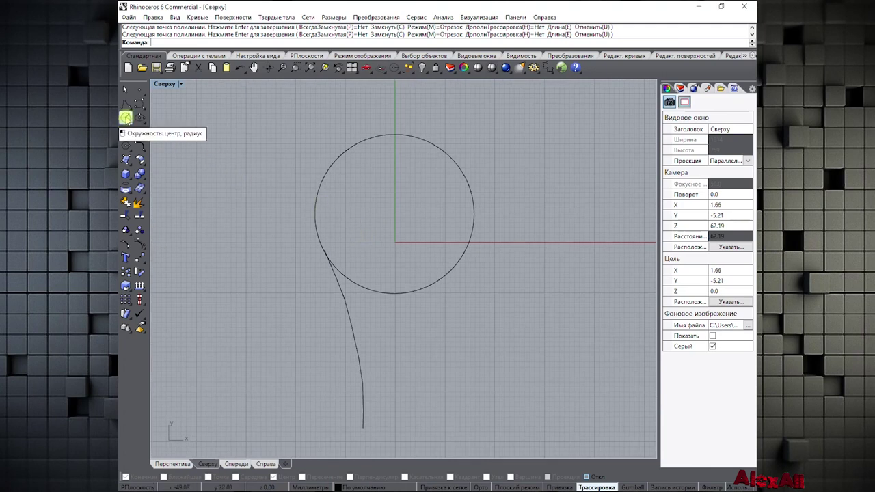
# Enable object snaps and Ortho, and draw a vertical centre line about 45 mm long downward from the circle's centre
pyautogui.click(126, 103)
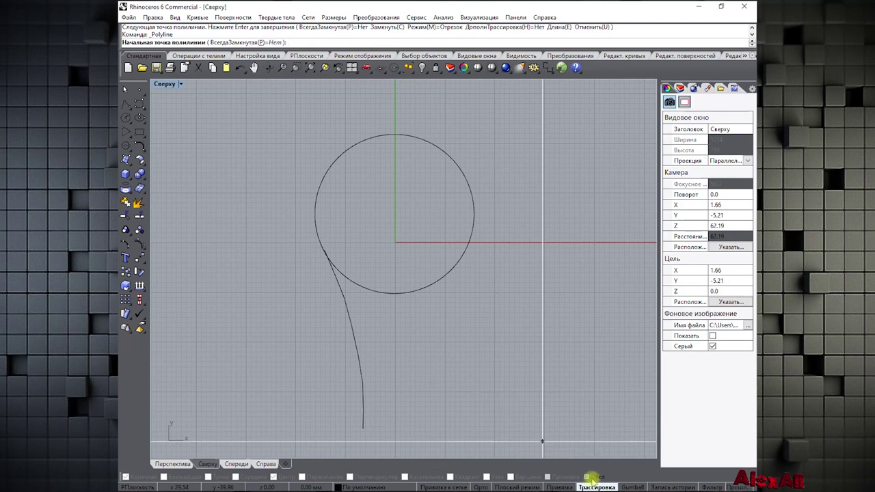
pyautogui.click(586, 476)
pyautogui.click(286, 478)
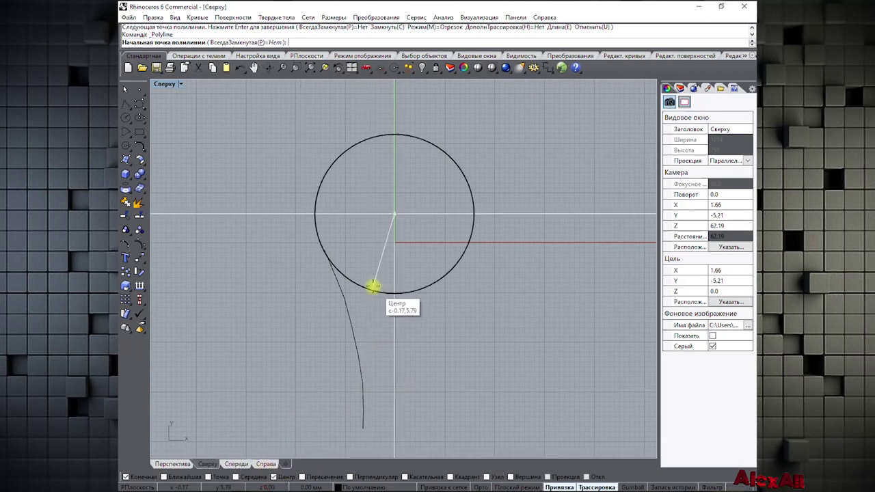
pyautogui.click(368, 283)
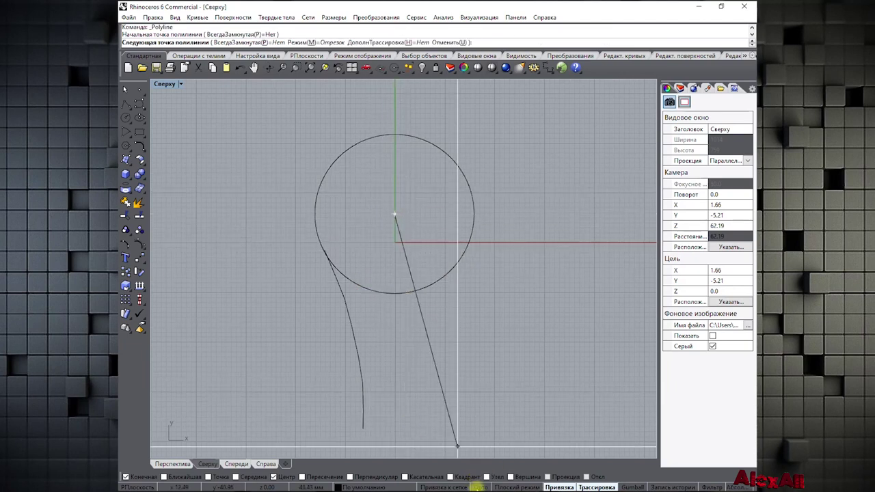
pyautogui.click(481, 487)
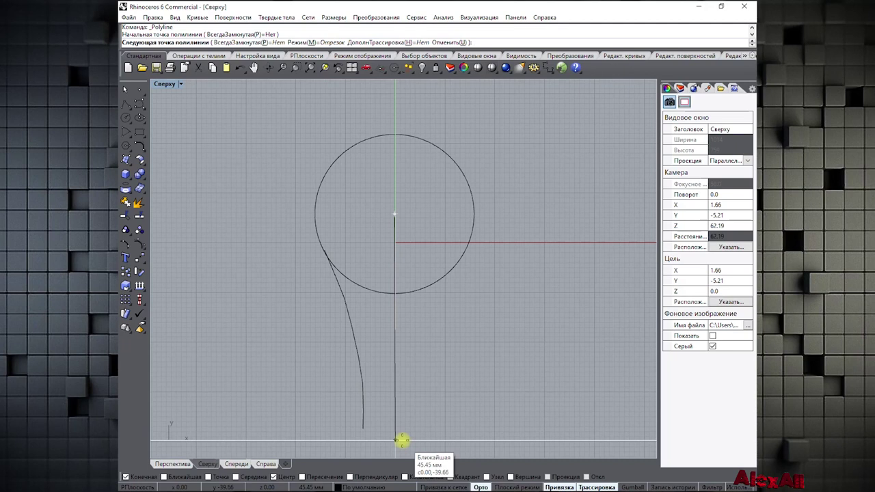
pyautogui.click(401, 441)
pyautogui.press('Return')
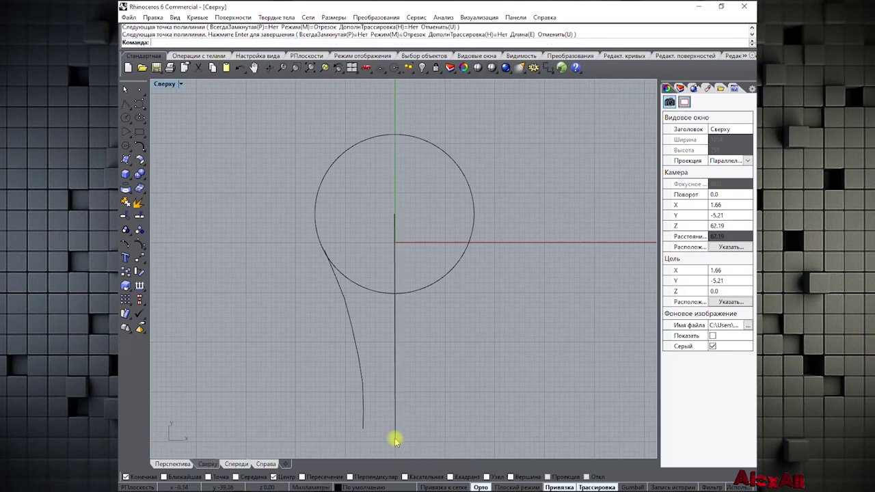
# Stretch the vertical centre line so it extends above the circle's top and further down past the arm's end
pyautogui.moveTo(396, 419); pyautogui.dragTo(395, 450)
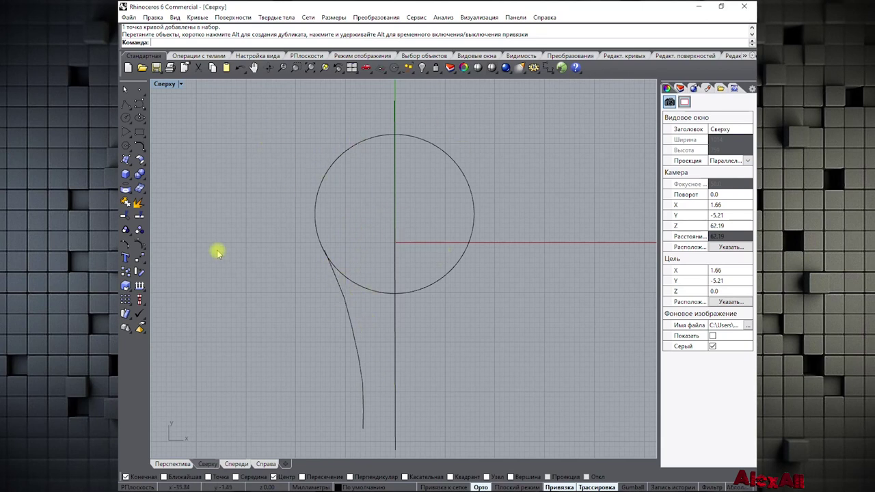
pyautogui.click(125, 217)
pyautogui.click(395, 211)
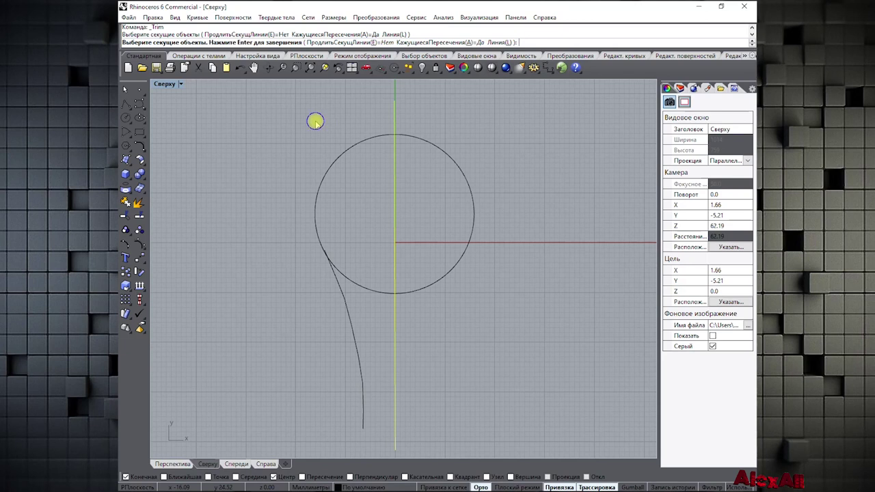
pyautogui.rightClick(314, 122)
pyautogui.rightClick(314, 121)
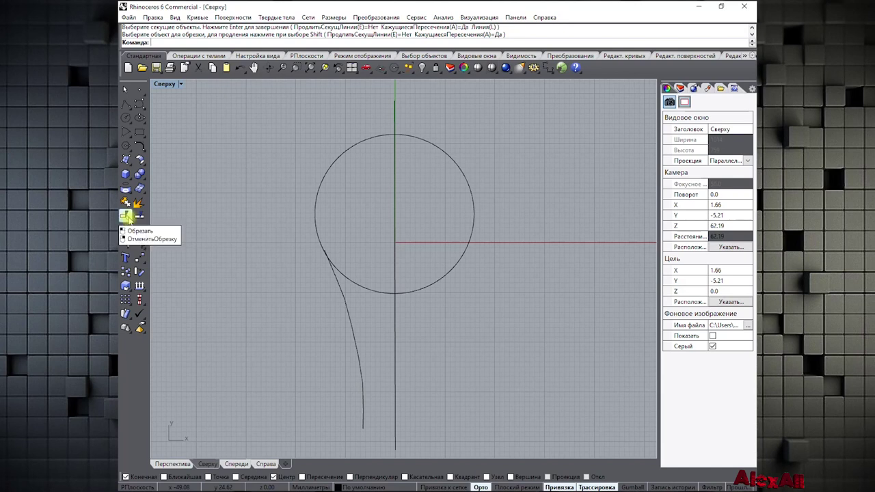
# Trim away the right half of the circle, using the vertical centre line as the cutting object
pyautogui.click(127, 216)
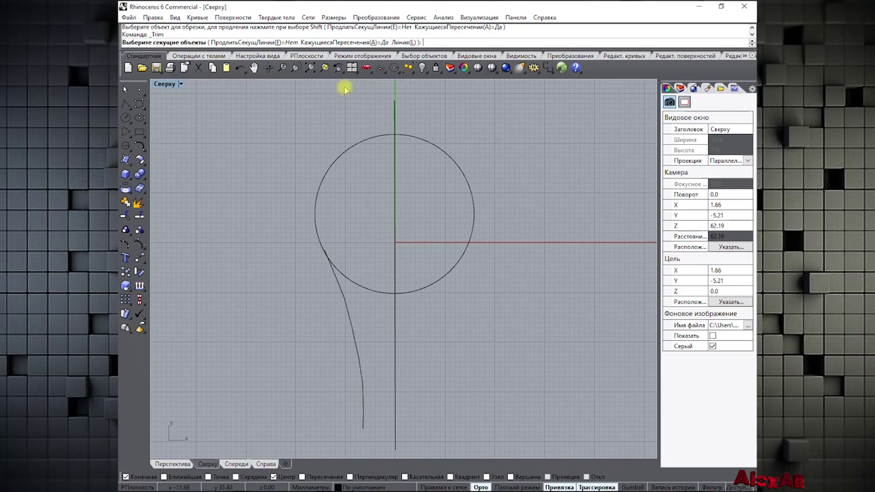
pyautogui.click(395, 183)
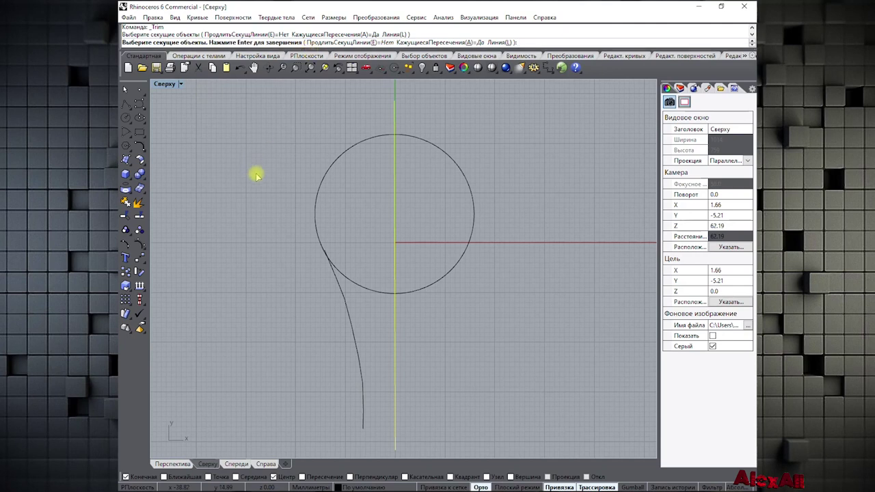
pyautogui.press('Return')
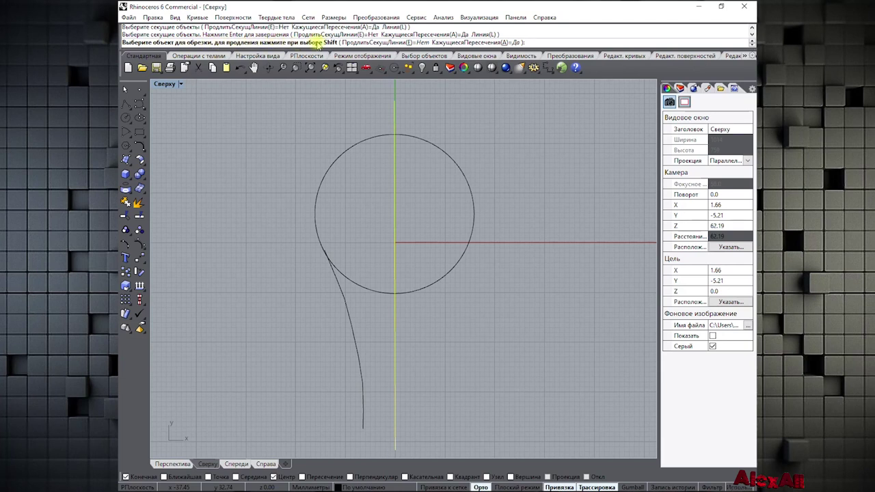
pyautogui.click(432, 144)
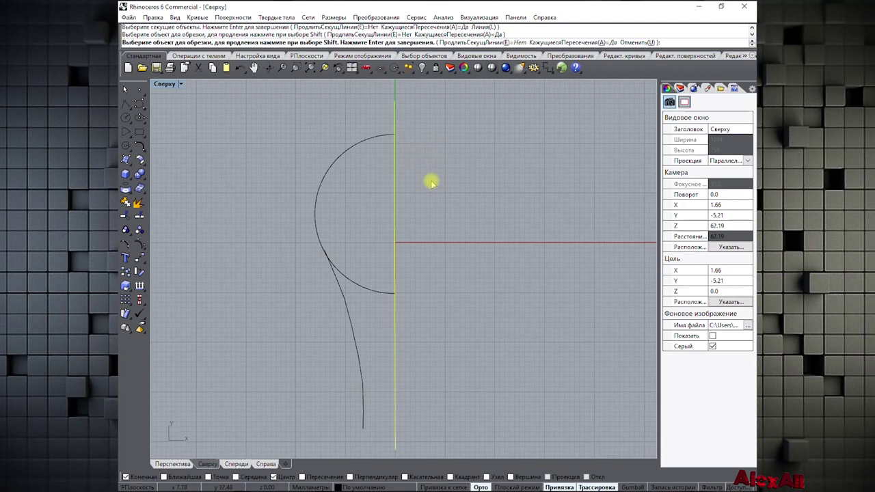
pyautogui.press('Return')
# Trim off the circle's lower arc between the traced left edge and the centre line, using both as cutting objects
pyautogui.moveTo(365, 212); pyautogui.dragTo(357, 191, button='right')
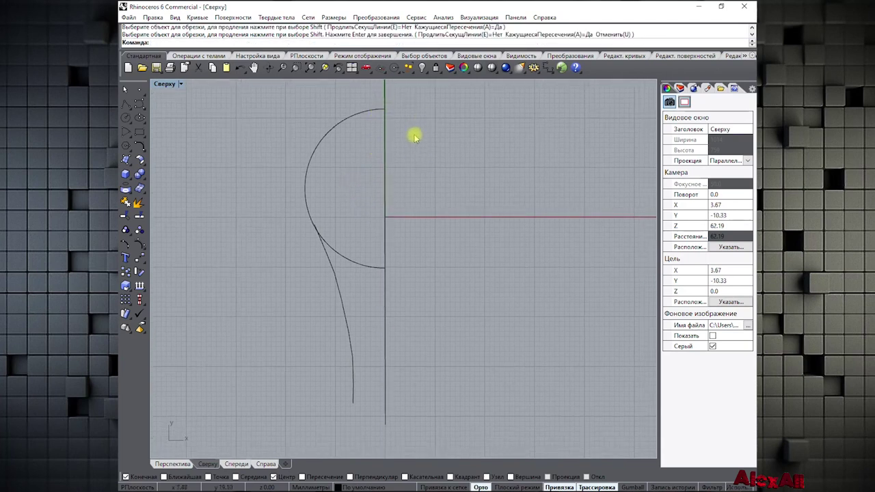
pyautogui.scroll(2, 350, 229)
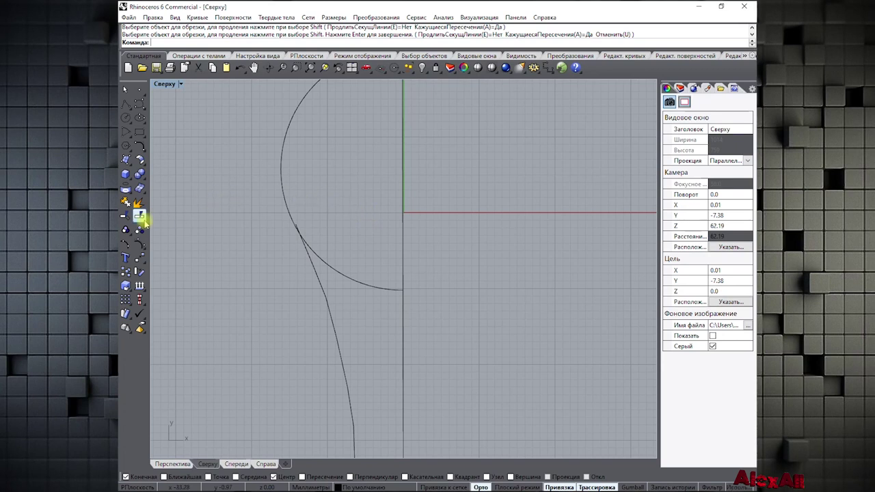
pyautogui.rightClick(240, 188)
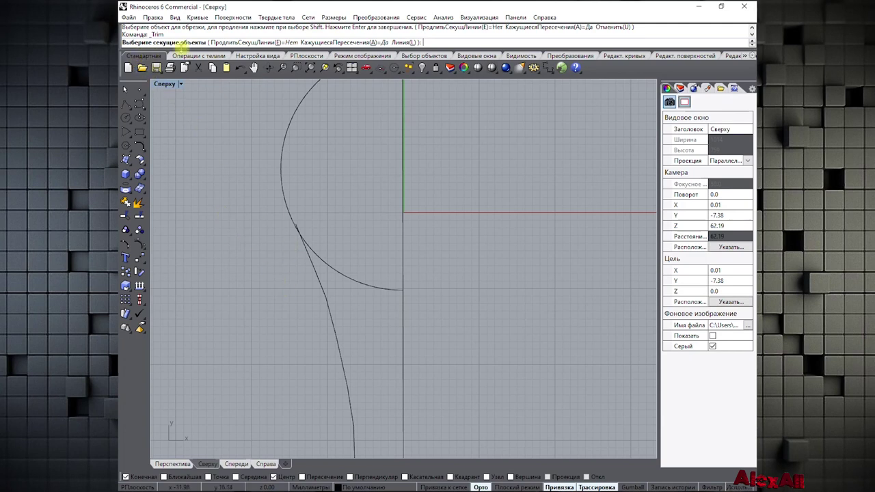
pyautogui.click(404, 361)
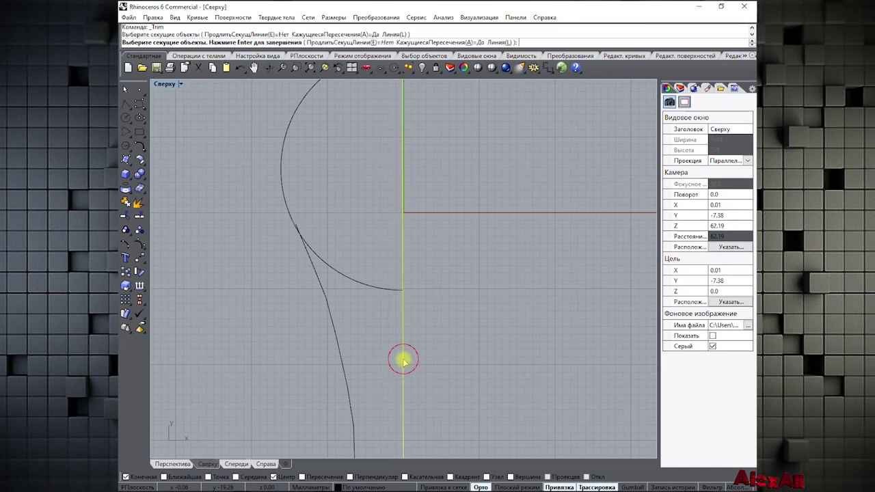
pyautogui.click(338, 343)
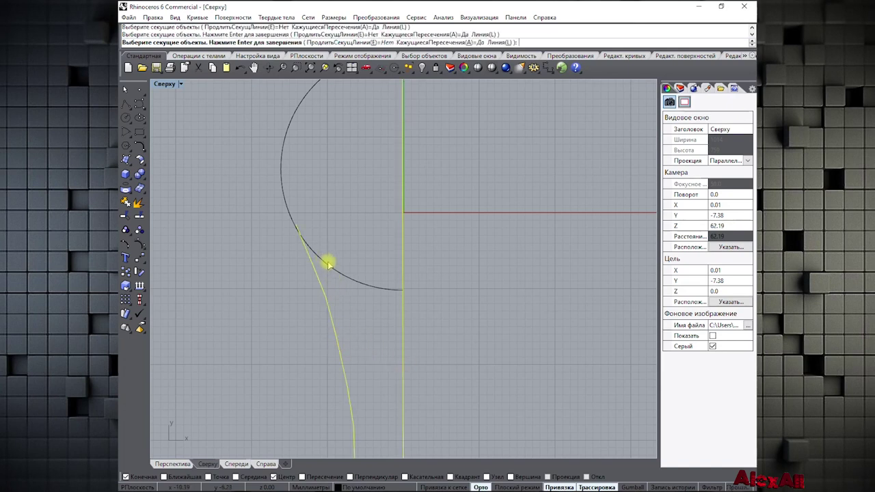
pyautogui.rightClick(341, 205)
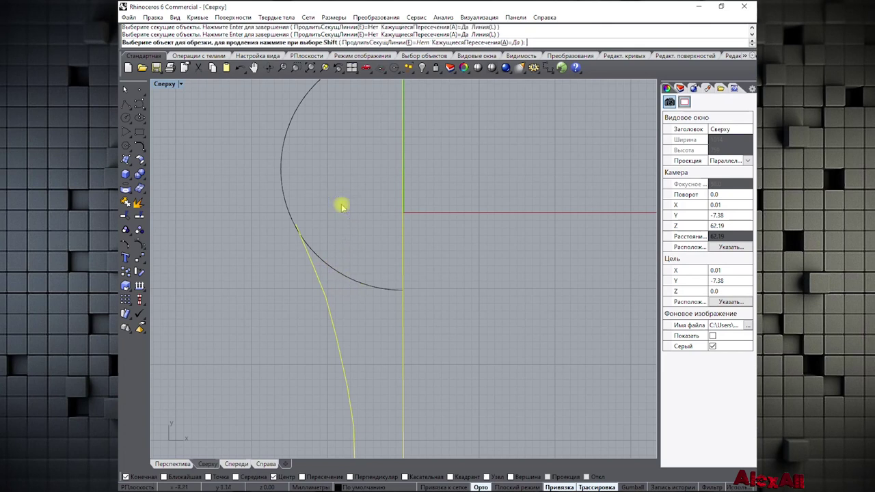
pyautogui.click(339, 272)
pyautogui.scroll(1, 287, 217)
pyautogui.scroll(3, 301, 235)
pyautogui.scroll(1, 300, 235)
pyautogui.rightClick(298, 256)
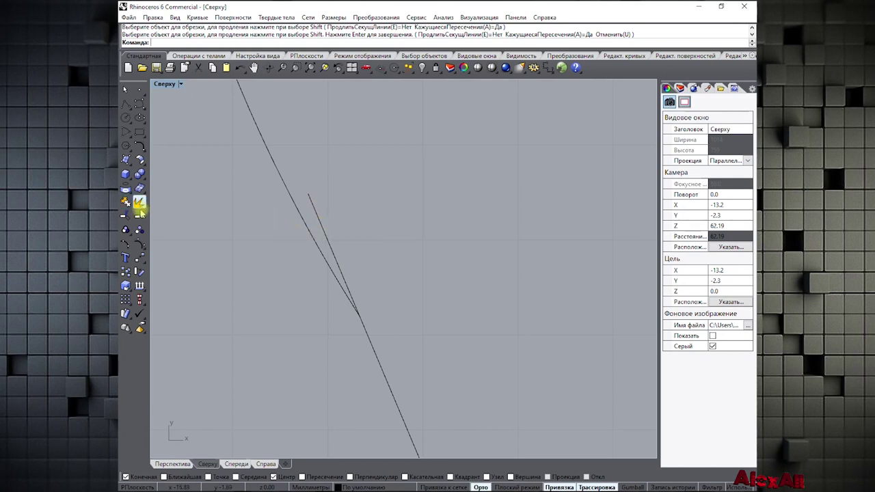
# Trim the short end of the traced edge that overshoots its junction with the arc, using the arc as the cutter
pyautogui.click(126, 216)
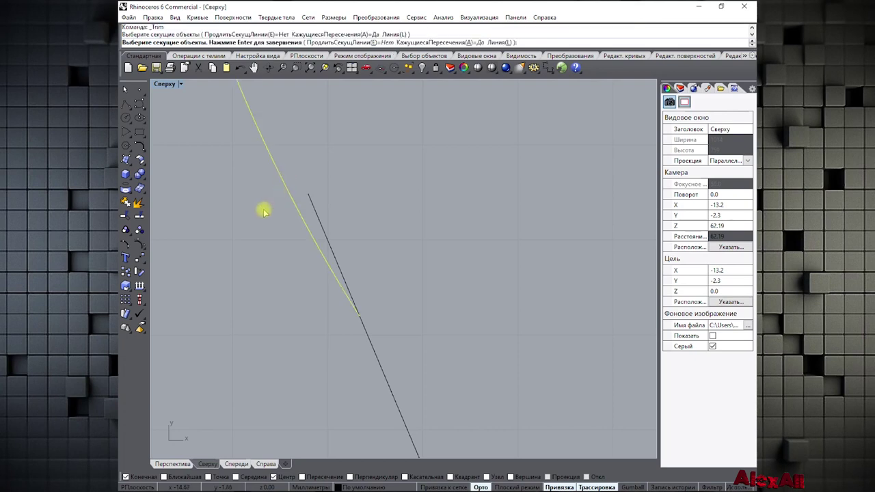
pyautogui.press('Return')
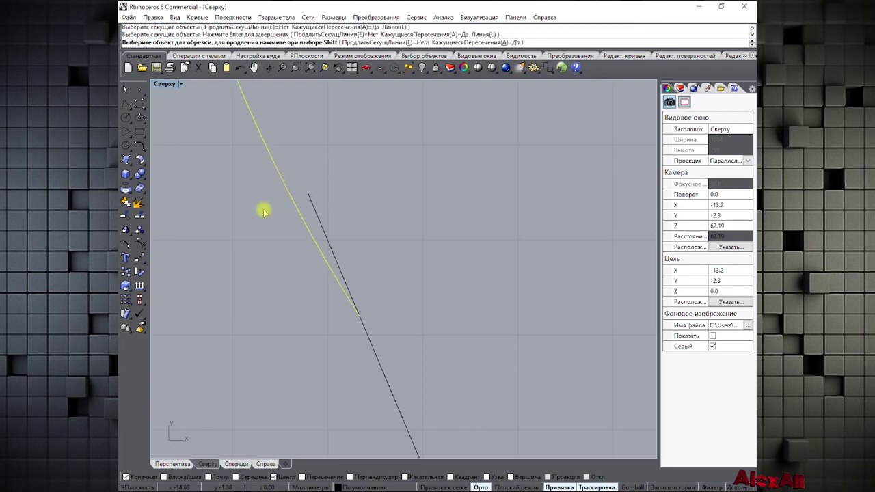
pyautogui.click(341, 271)
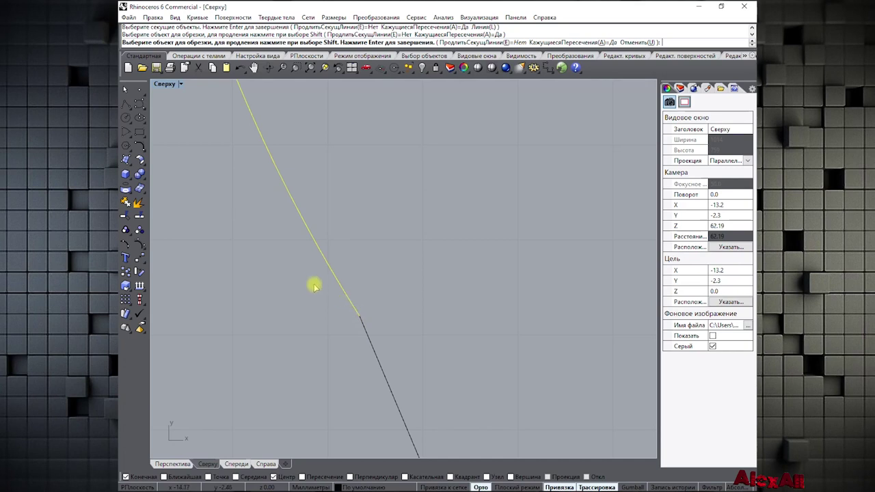
pyautogui.rightClick(308, 285)
# Join the arc and the traced left edge into a single curve and select it to check the result
pyautogui.scroll(-6, 308, 277)
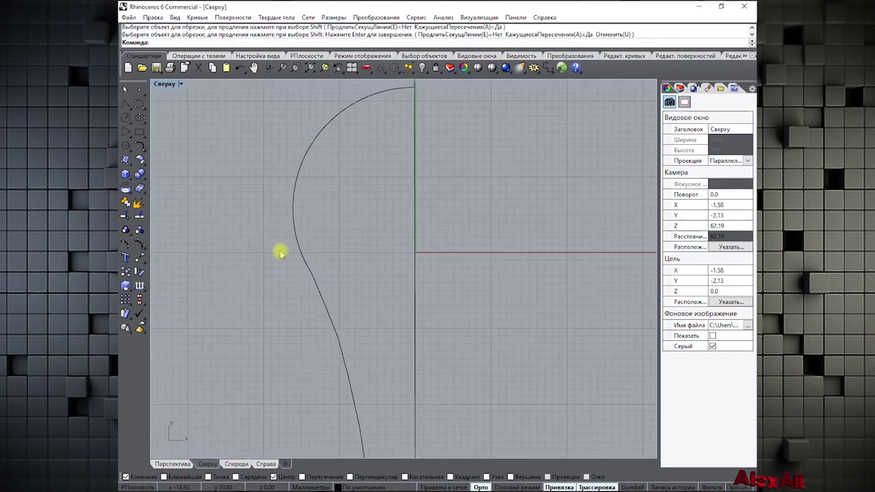
pyautogui.scroll(1, 267, 248)
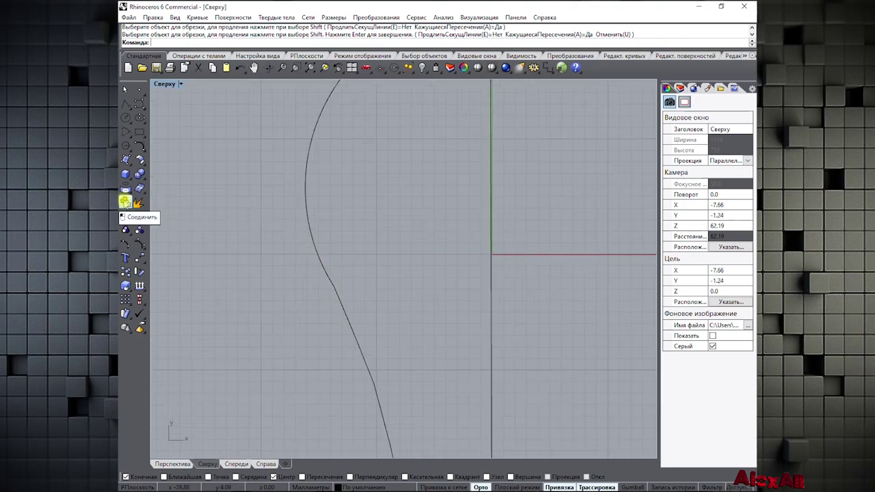
pyautogui.click(125, 201)
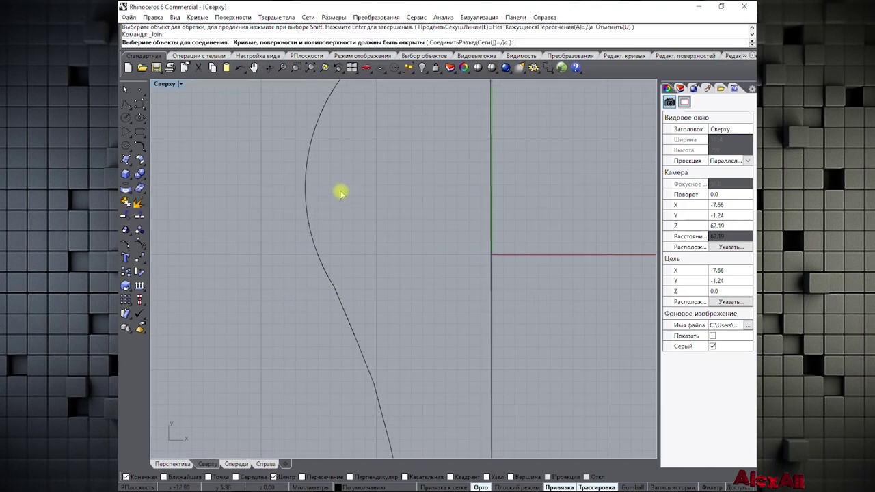
pyautogui.click(305, 182)
pyautogui.click(347, 311)
pyautogui.rightClick(365, 269)
pyautogui.click(305, 199)
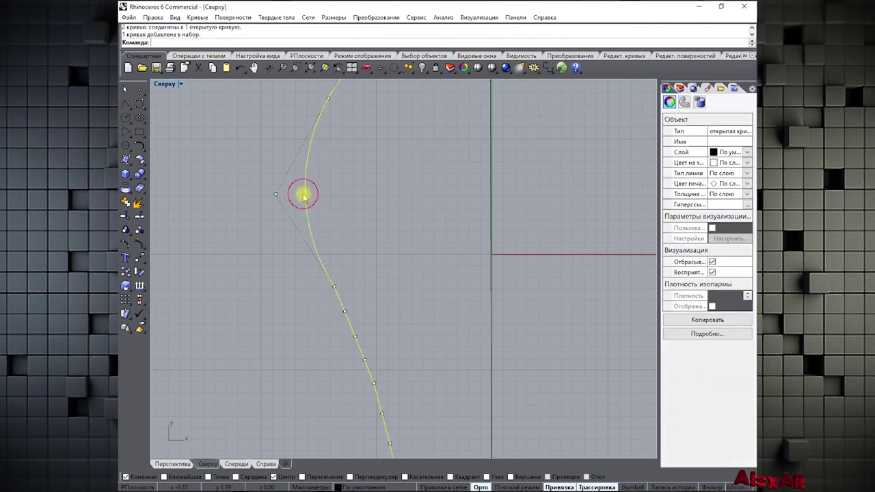
pyautogui.moveTo(381, 307)
pyautogui.mouseDown(button='right')
pyautogui.moveTo(342, 250)
pyautogui.moveTo(338, 263)
pyautogui.mouseUp(button='right')
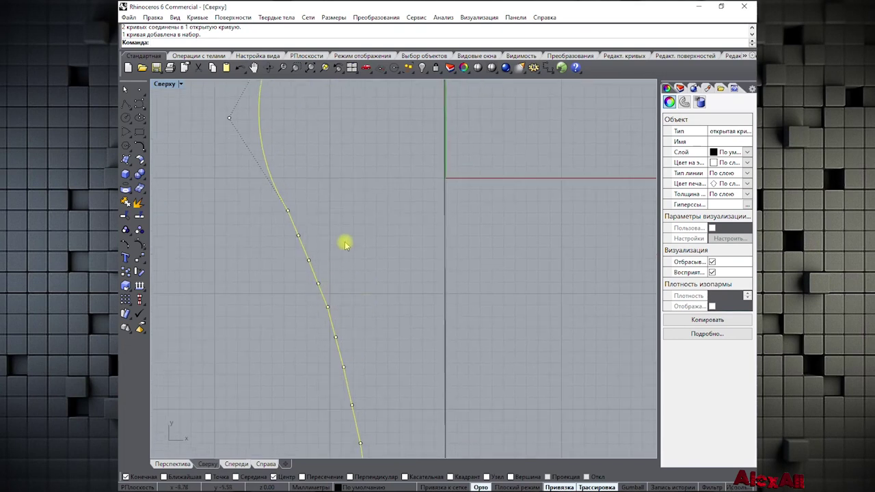
pyautogui.click(288, 265)
# Delete the vertical centre line
pyautogui.scroll(-5, 319, 221)
pyautogui.moveTo(323, 215); pyautogui.dragTo(304, 307, button='right')
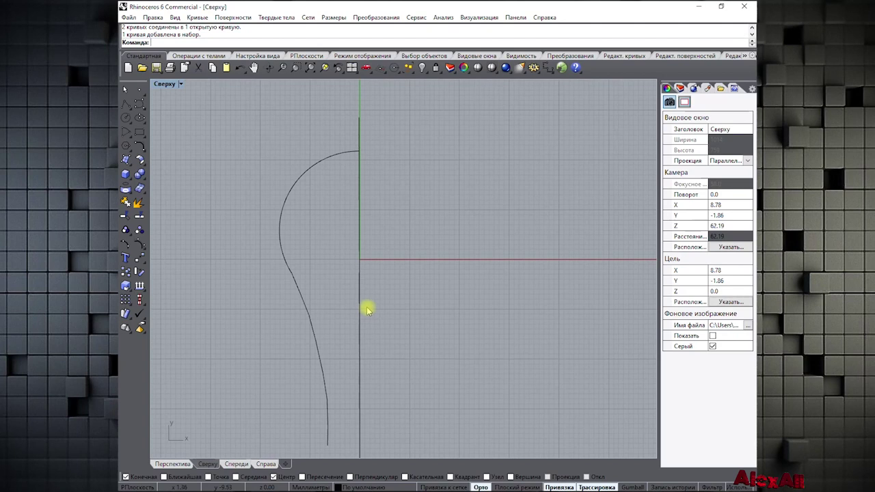
pyautogui.click(359, 220)
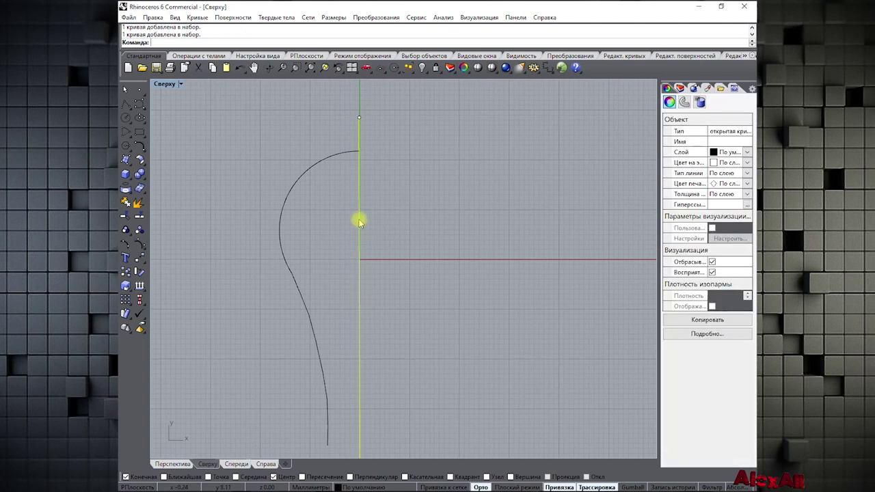
pyautogui.press('Delete')
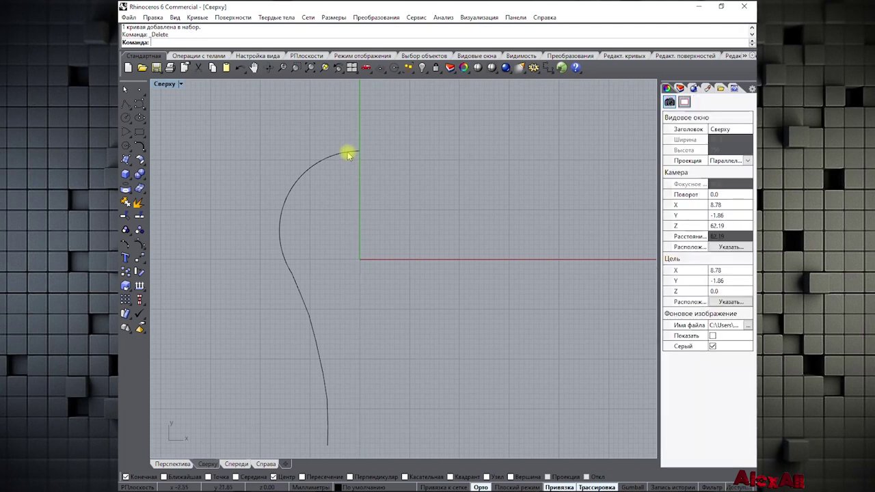
# Turn off the Center snap and mirror a copy of the left half outline across the vertical axis through the arc's top endpoint
pyautogui.click(347, 155)
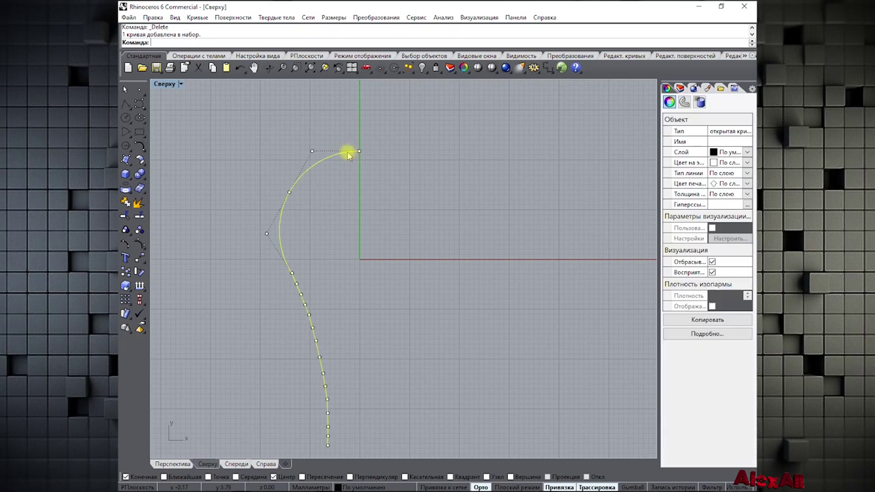
pyautogui.click(375, 18)
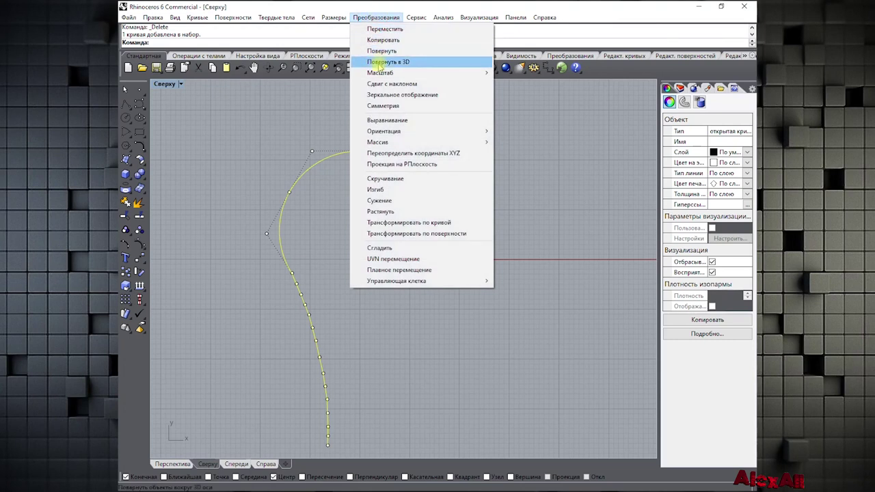
pyautogui.click(387, 96)
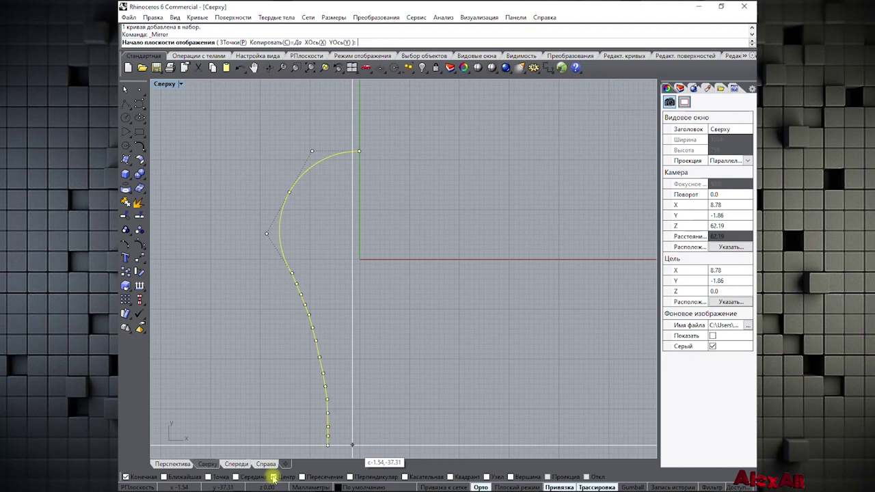
pyautogui.click(273, 477)
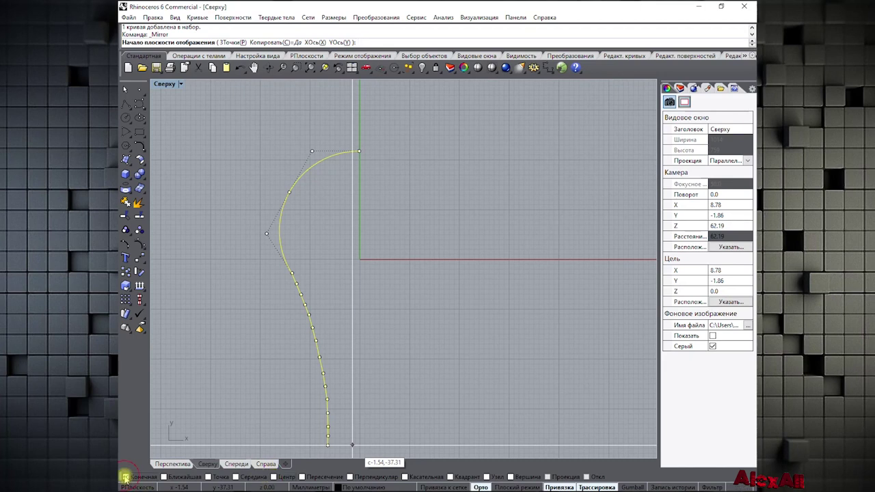
pyautogui.click(125, 476)
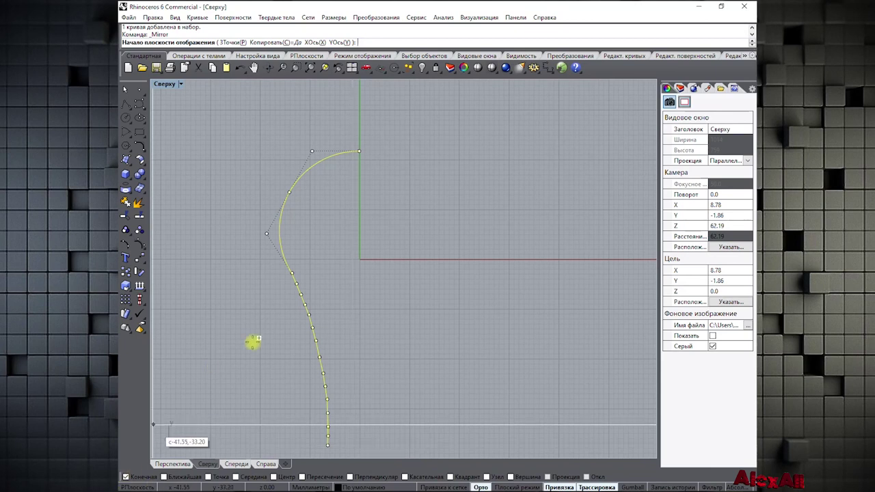
pyautogui.click(363, 152)
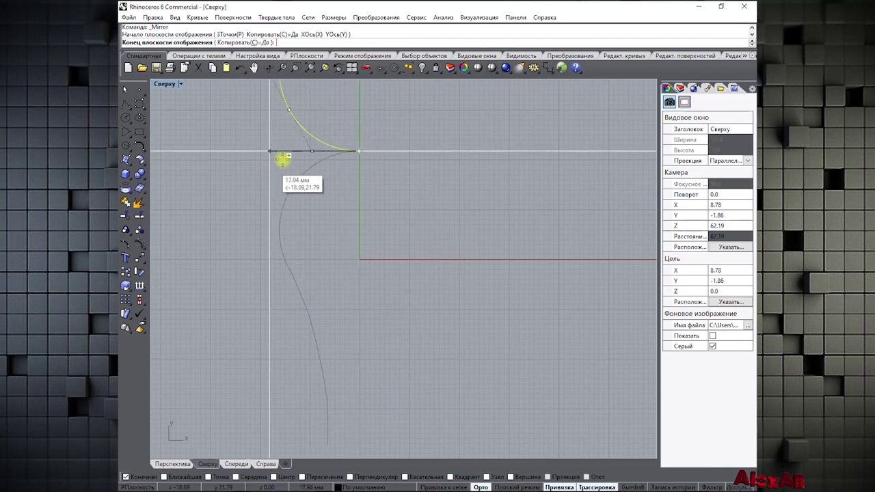
pyautogui.click(360, 278)
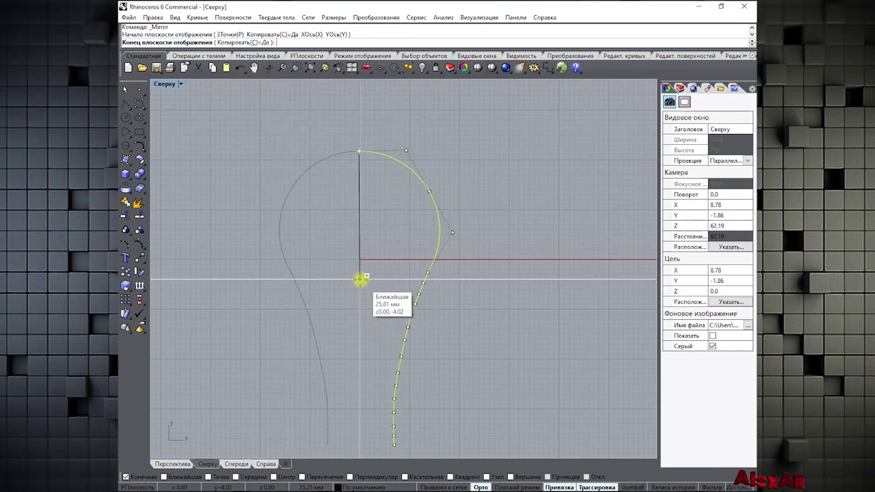
pyautogui.scroll(-2, 360, 281)
pyautogui.click(361, 279)
pyautogui.scroll(-3, 349, 205)
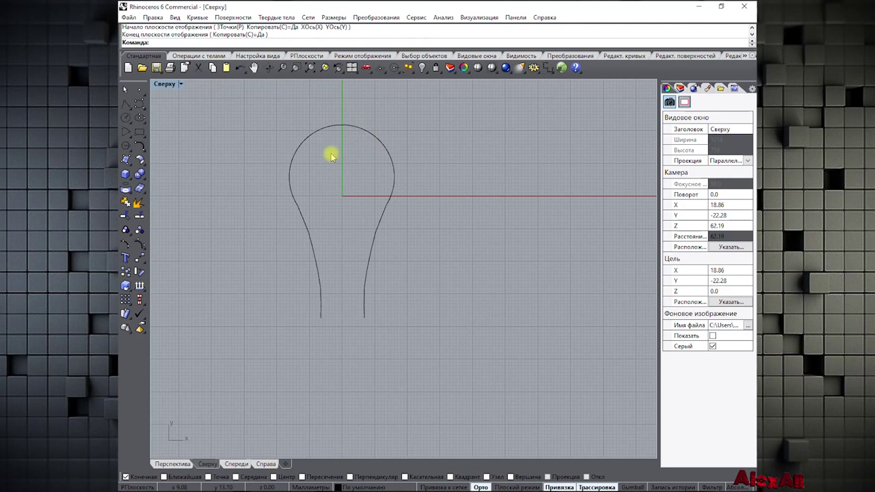
# Join the left half outline and its mirrored copy into a single open curve
pyautogui.click(126, 202)
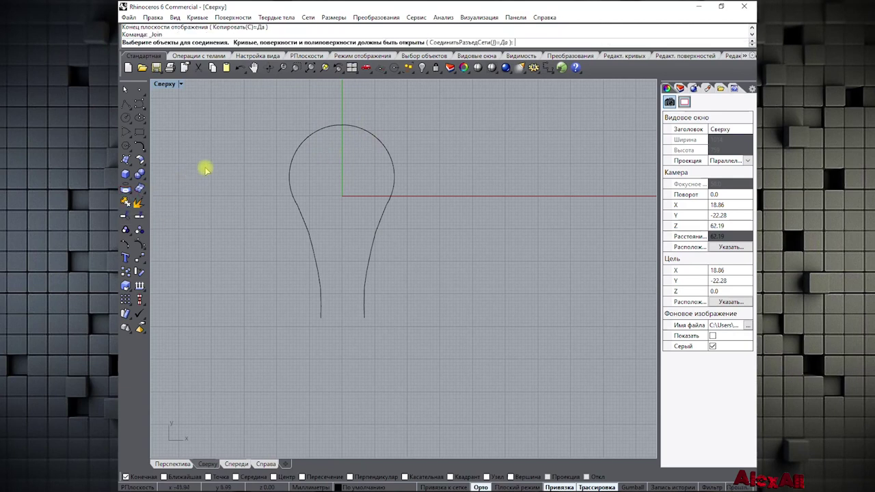
pyautogui.click(293, 159)
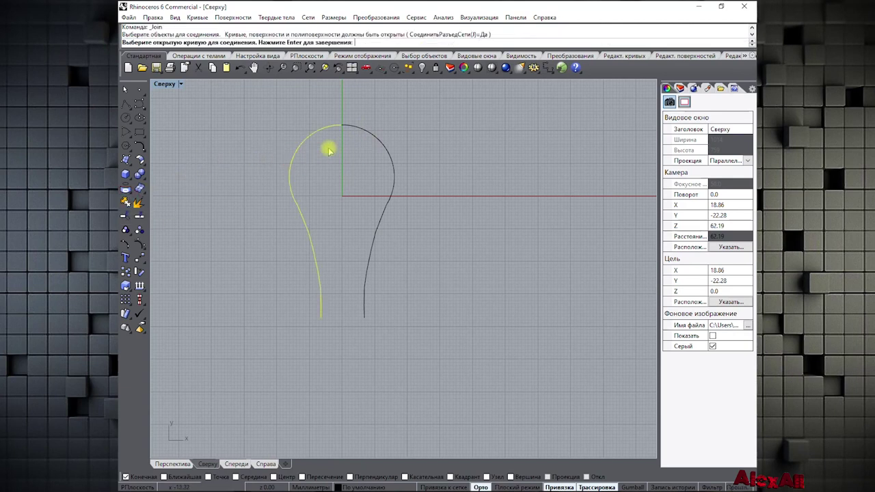
pyautogui.click(367, 131)
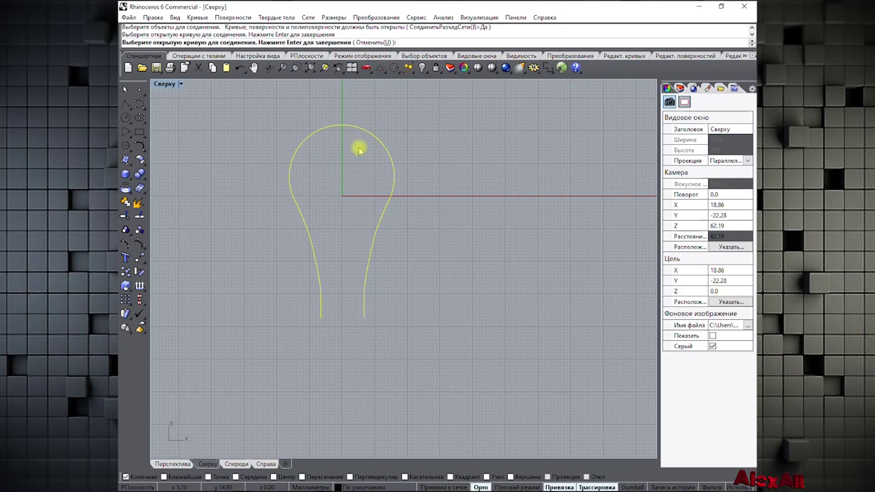
pyautogui.rightClick(358, 149)
# Draw a polyline segment between the two lower endpoints of the outline, using the End snap, to close its narrow end
pyautogui.scroll(4, 328, 239)
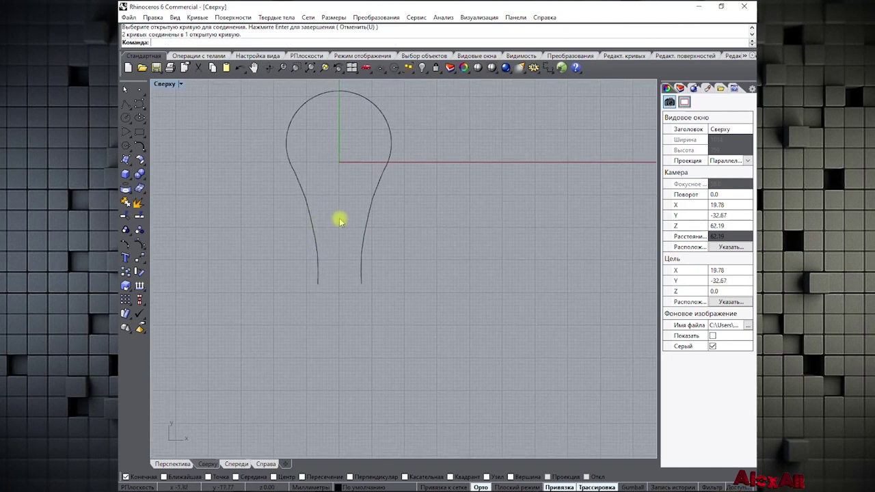
pyautogui.moveTo(336, 244); pyautogui.dragTo(326, 193, button='right')
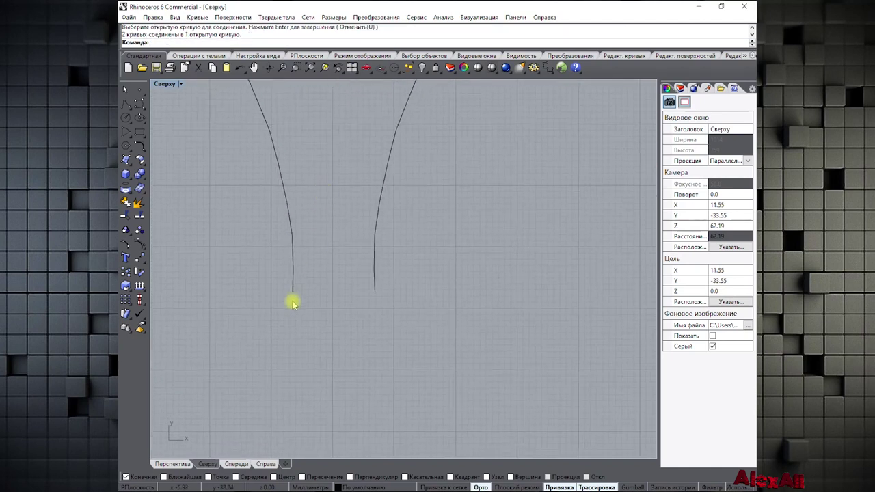
pyautogui.scroll(-3, 344, 228)
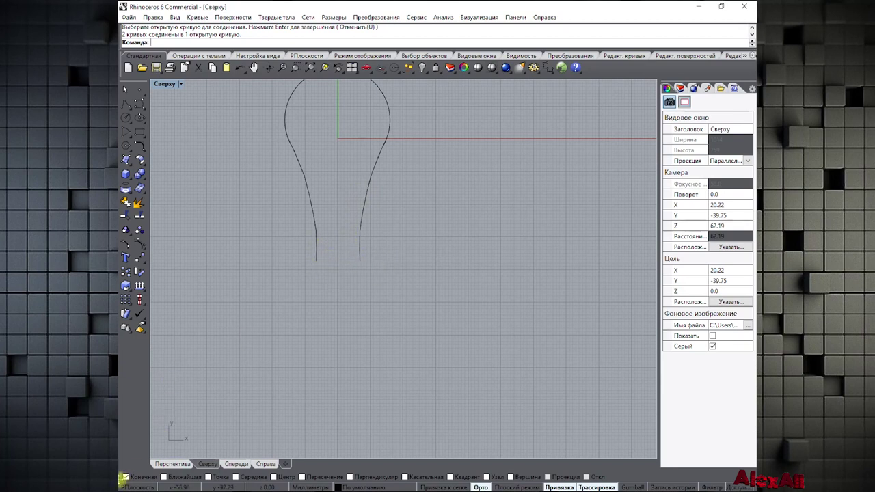
pyautogui.click(126, 478)
pyautogui.click(126, 477)
pyautogui.click(126, 105)
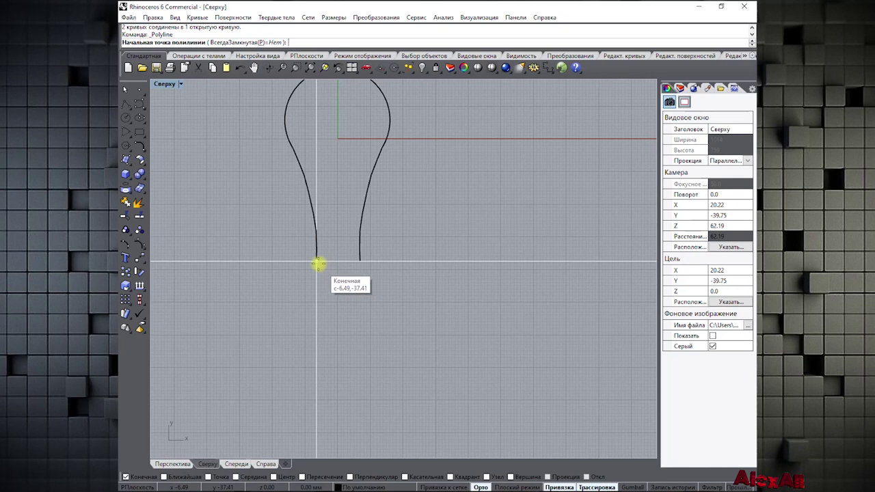
pyautogui.click(317, 263)
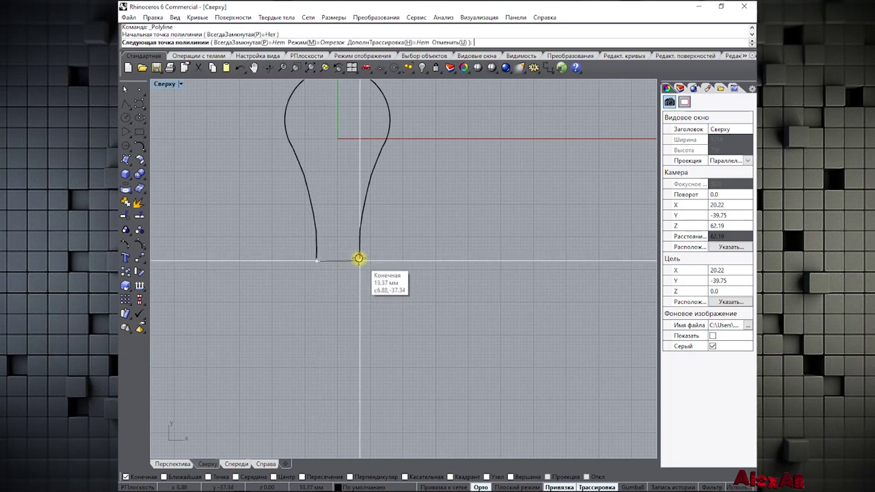
pyautogui.click(359, 258)
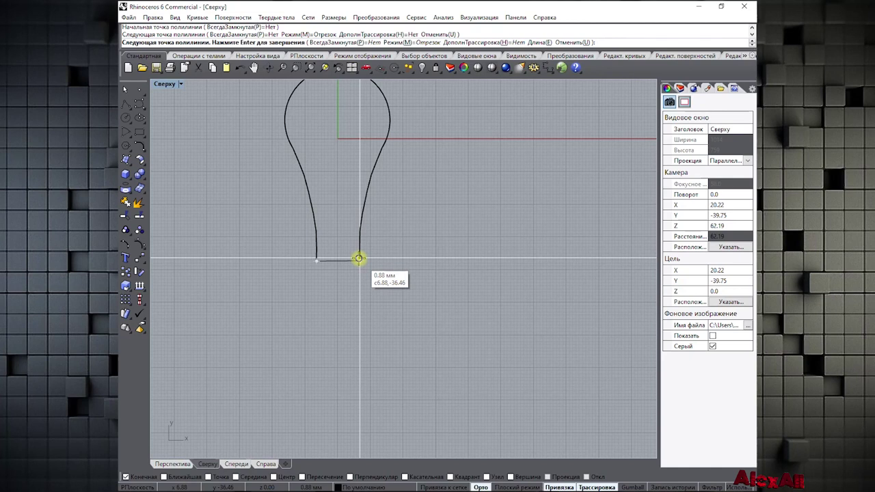
pyautogui.press('Return')
# Join the closing segment to the arm outline to form one closed curve
pyautogui.moveTo(390, 201); pyautogui.dragTo(363, 246, button='right')
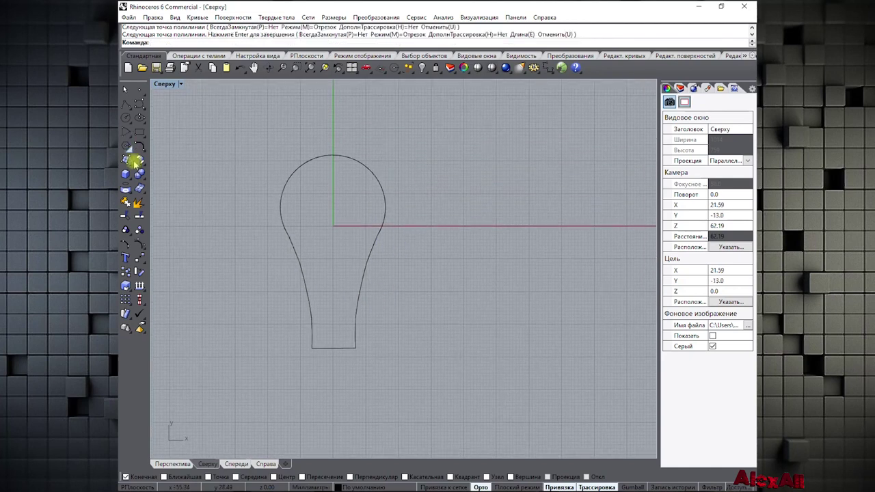
pyautogui.click(125, 203)
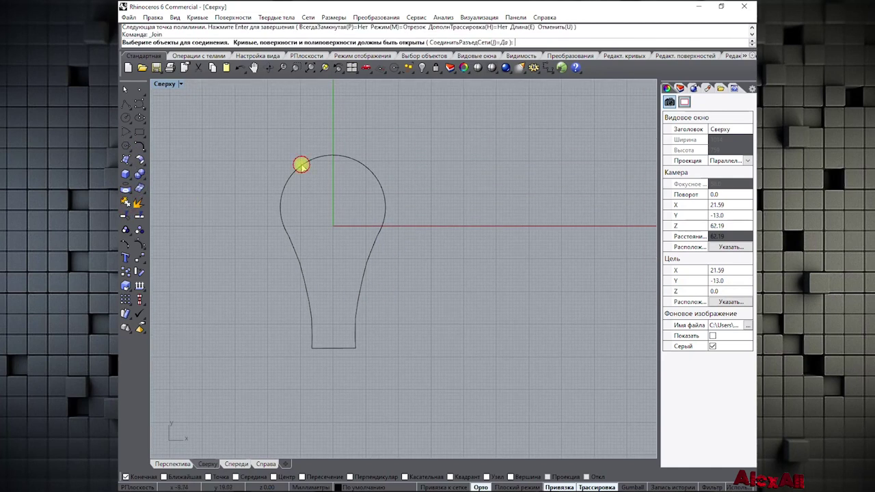
pyautogui.click(301, 164)
pyautogui.click(330, 349)
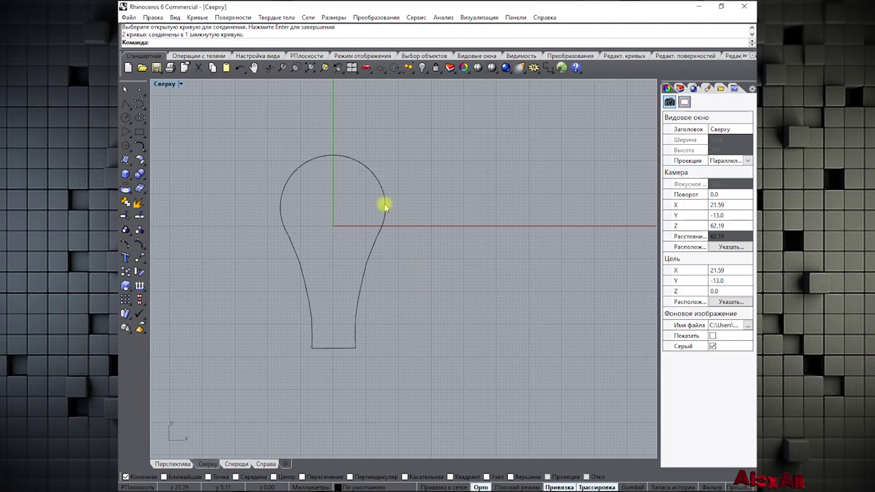
# Draw a circle about 10 mm in diameter concentric with the outline's large arc, using only the Center snap
pyautogui.click(125, 117)
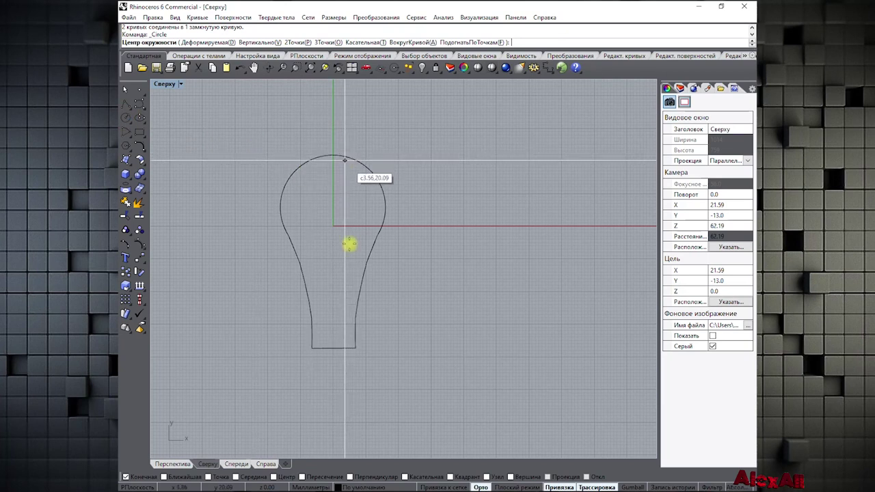
pyautogui.click(273, 476)
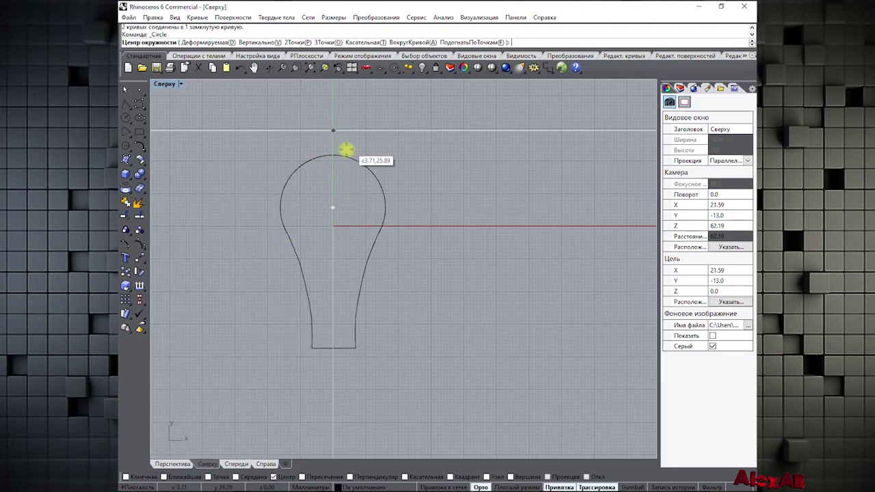
pyautogui.click(347, 157)
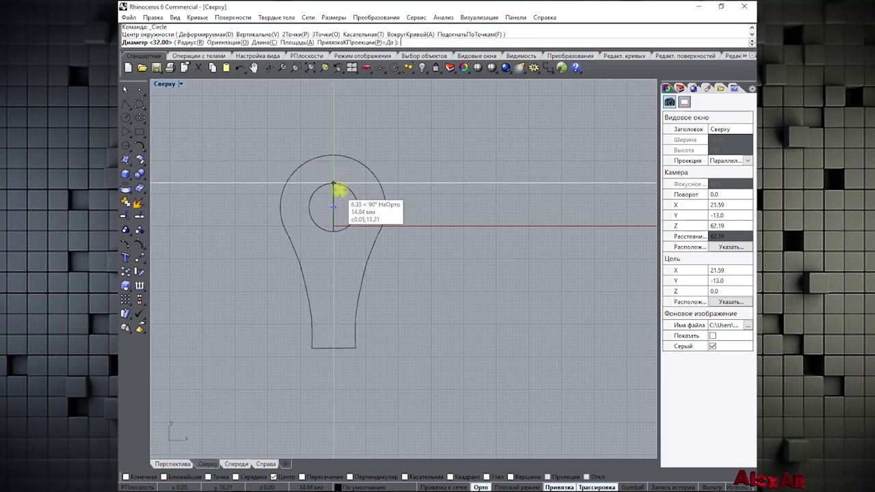
pyautogui.scroll(4, 354, 203)
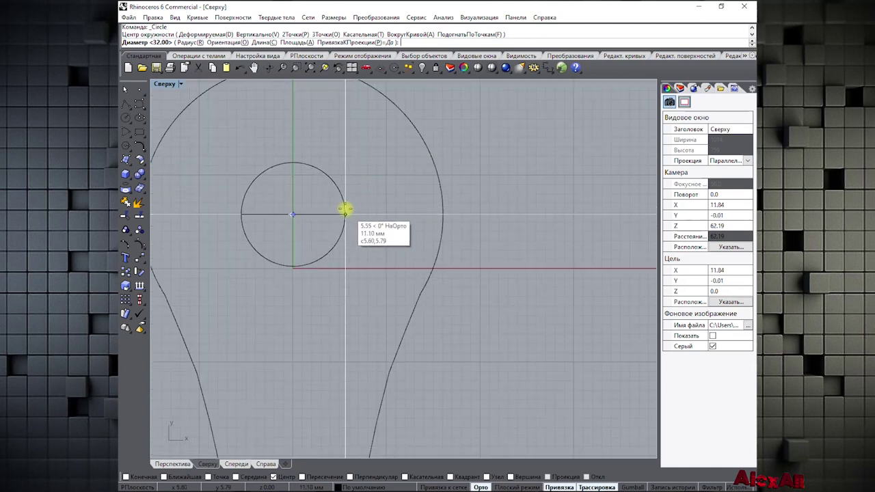
pyautogui.scroll(3, 341, 212)
pyautogui.scroll(5, 341, 212)
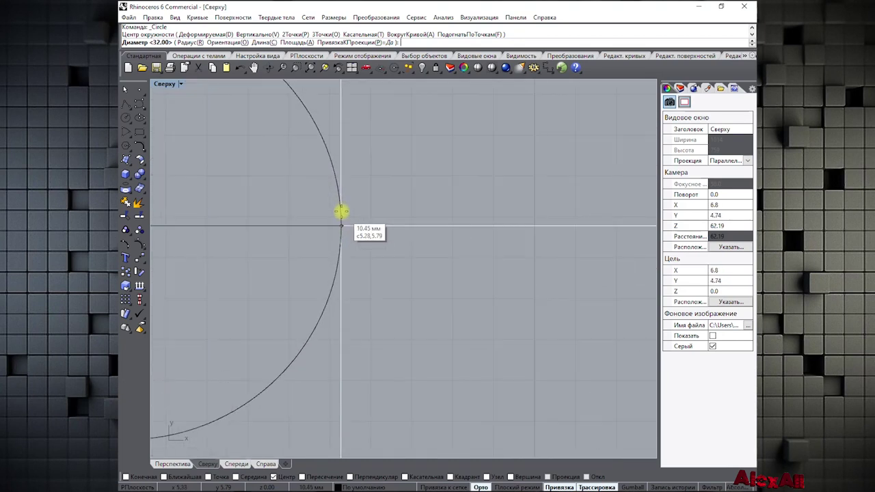
pyautogui.scroll(3, 341, 212)
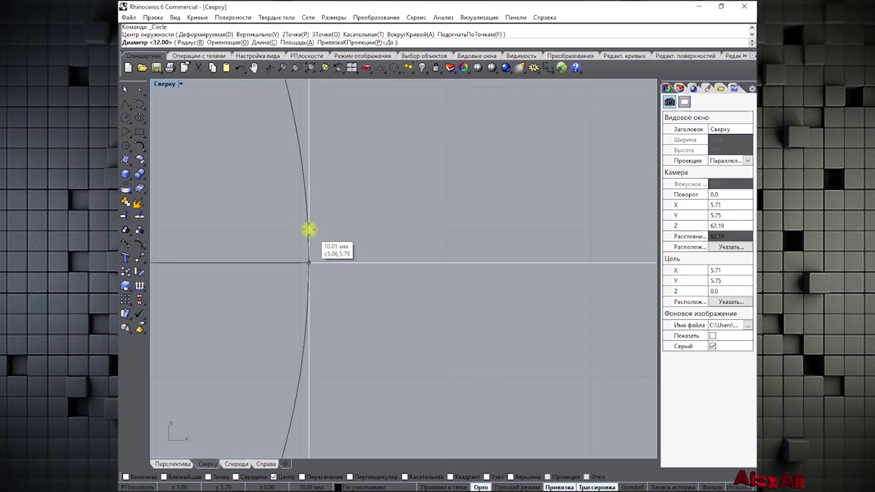
pyautogui.click(308, 230)
# Select the closed outline and the inner circle and extrude them together into a solid 4.3 mm thick
pyautogui.scroll(-3, 308, 231)
pyautogui.scroll(-3, 307, 230)
pyautogui.moveTo(326, 173); pyautogui.dragTo(343, 160, button='right')
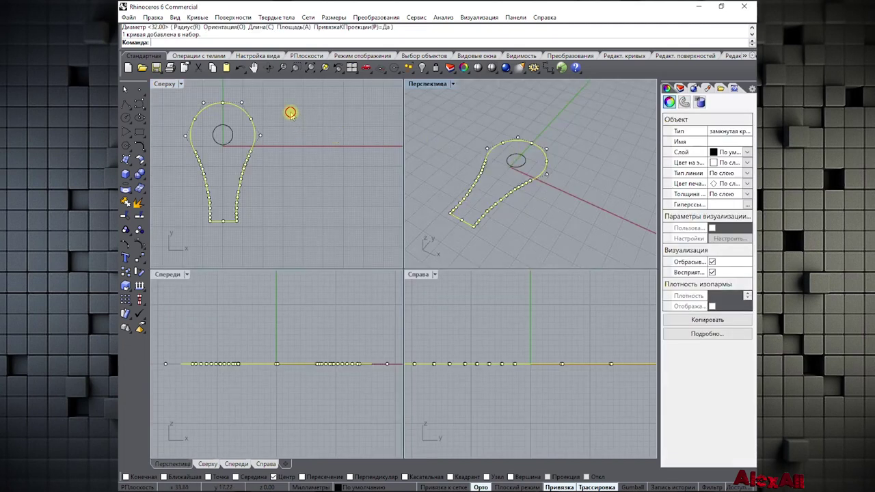
pyautogui.click(293, 114)
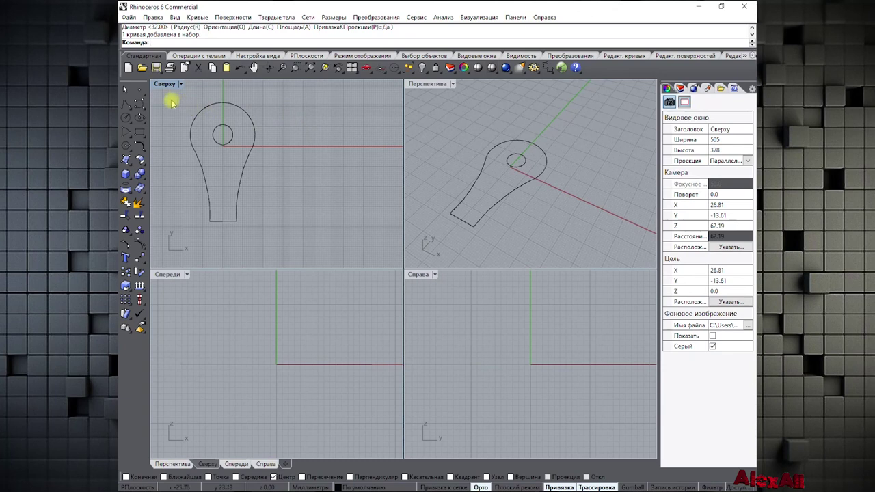
pyautogui.moveTo(172, 101); pyautogui.dragTo(290, 234)
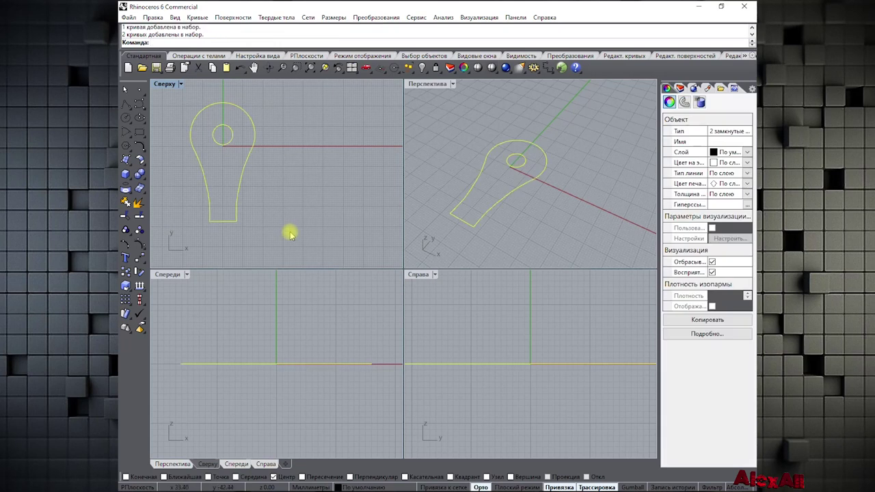
pyautogui.click(287, 116)
pyautogui.hotkey('ctrl', 'a')
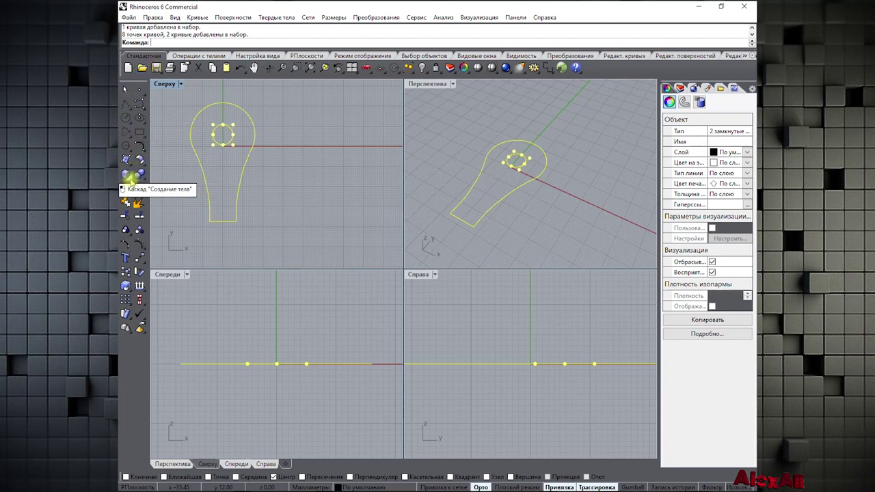
pyautogui.click(130, 178)
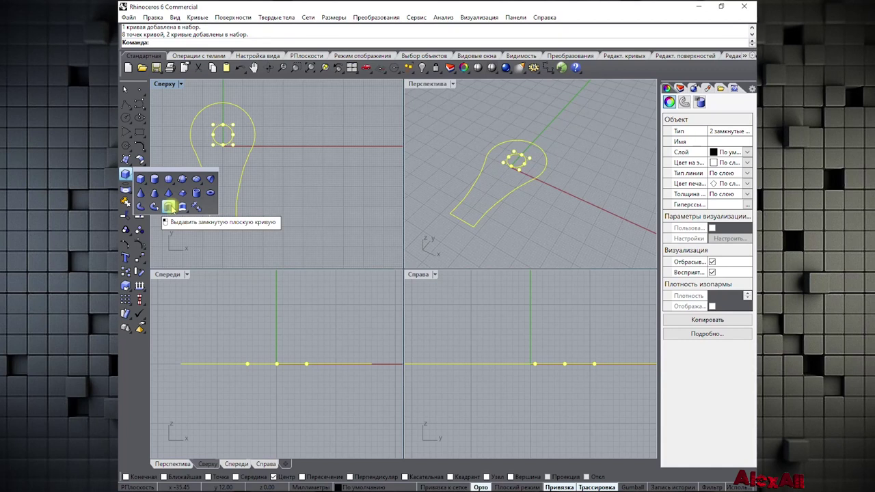
pyautogui.click(185, 55)
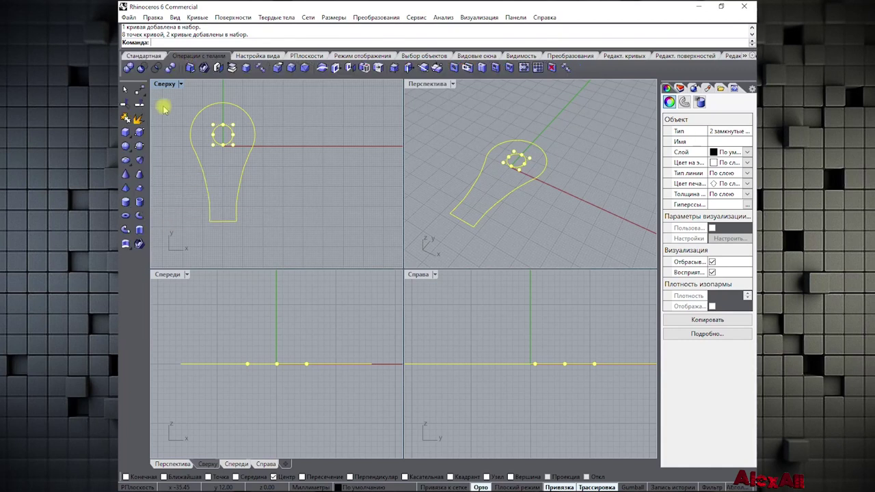
pyautogui.click(139, 229)
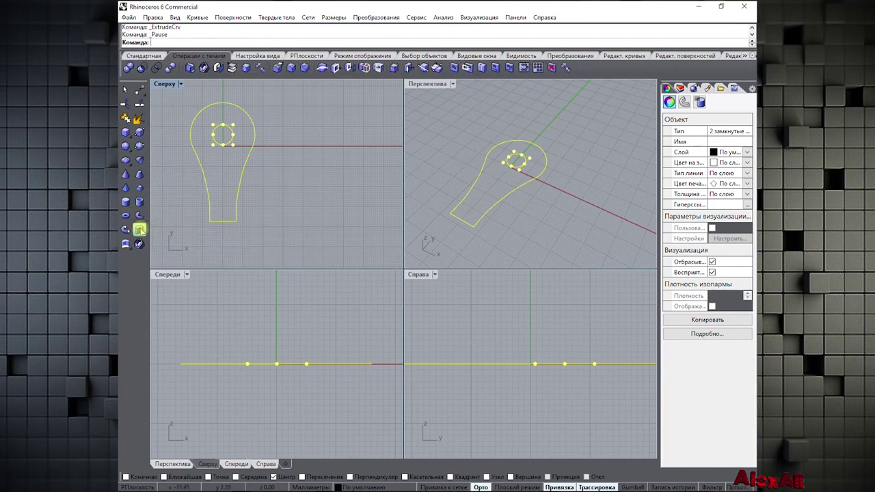
pyautogui.moveTo(509, 129); pyautogui.dragTo(429, 141, button='right')
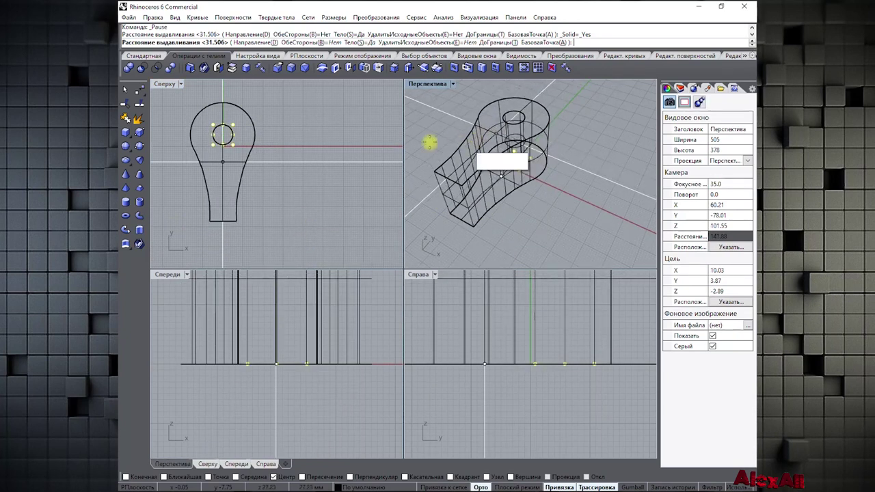
pyautogui.doubleClick(171, 274)
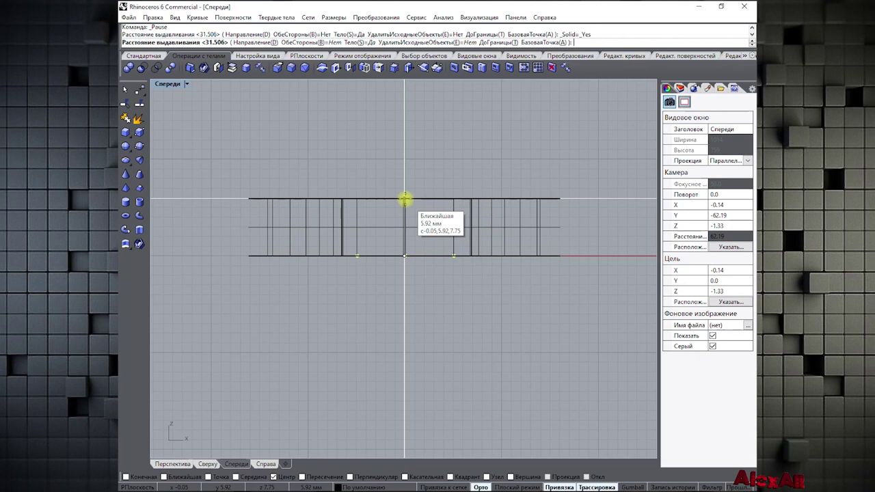
pyautogui.write('4')
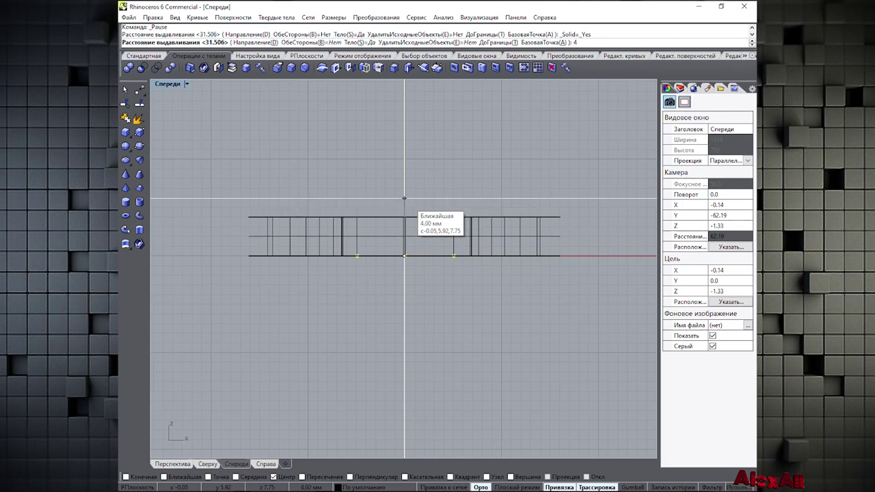
pyautogui.write('.3')
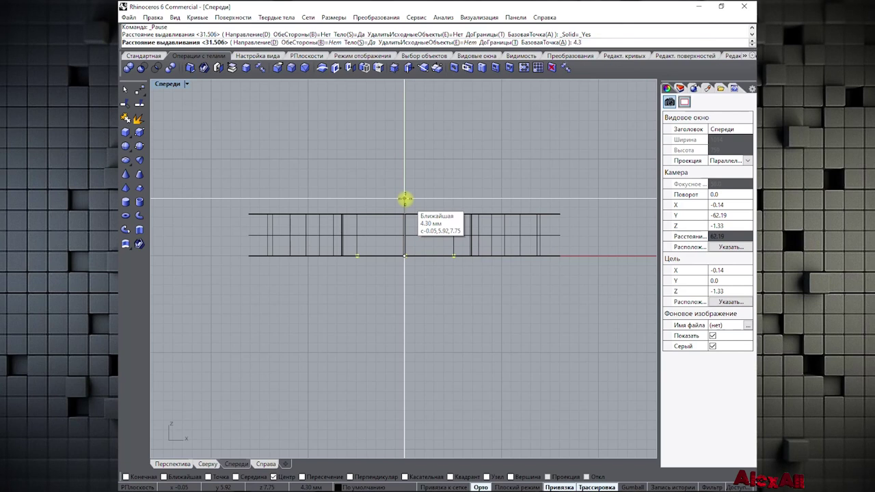
pyautogui.click(404, 198)
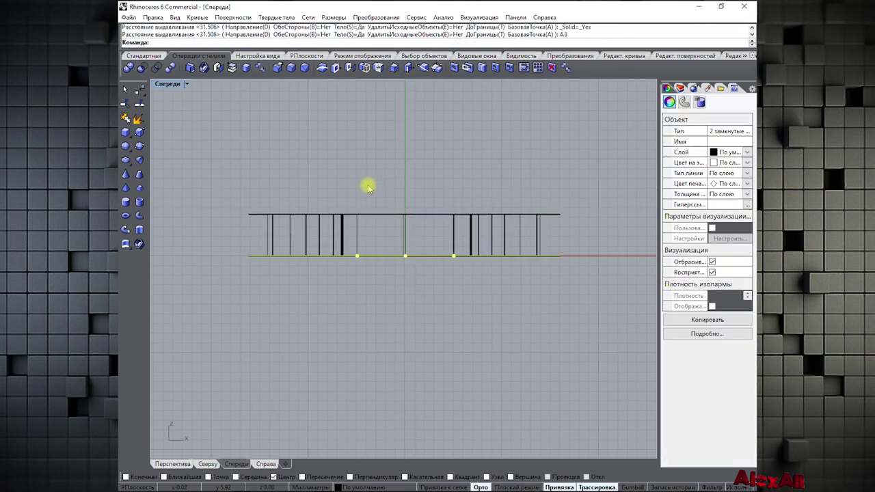
# Return to the four-viewport layout, deselect the curves and change the Perspective viewport's display mode to inspect the extruded arm
pyautogui.doubleClick(166, 84)
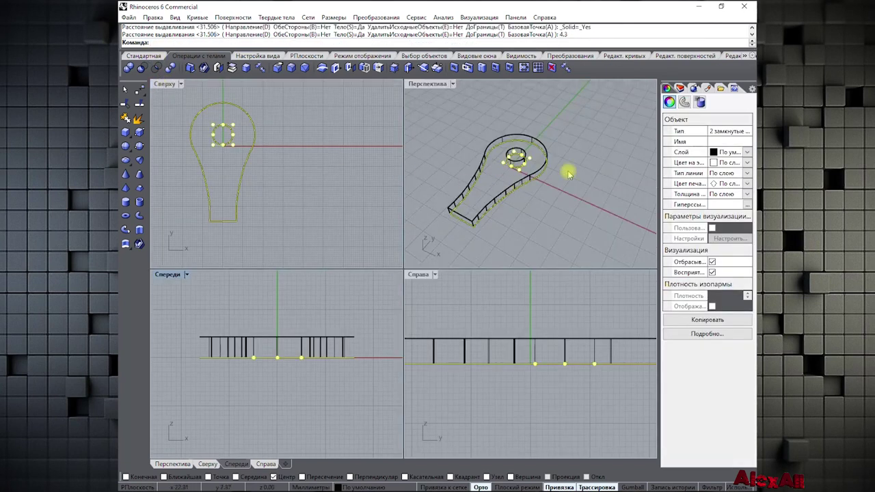
pyautogui.click(593, 152)
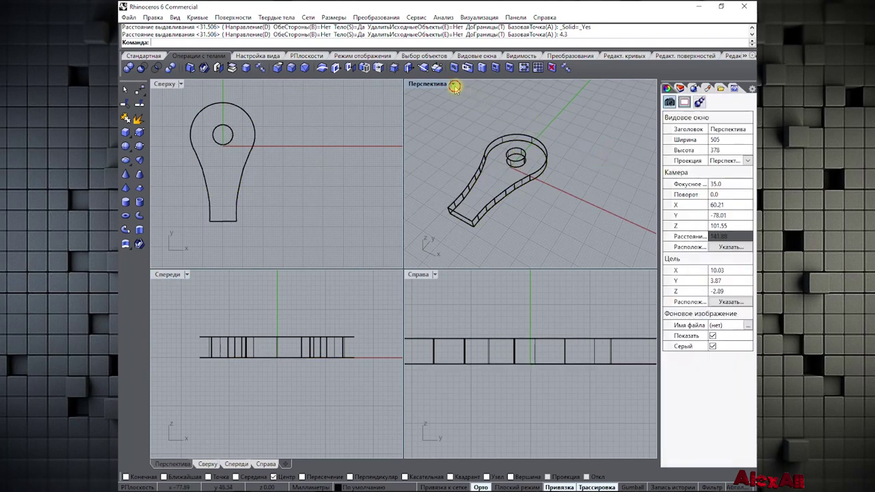
pyautogui.click(453, 84)
pyautogui.click(410, 120)
pyautogui.moveTo(461, 152)
pyautogui.mouseDown(button='right')
pyautogui.moveTo(572, 100)
pyautogui.moveTo(452, 211)
pyautogui.moveTo(496, 195)
pyautogui.moveTo(425, 170)
pyautogui.mouseUp(button='right')
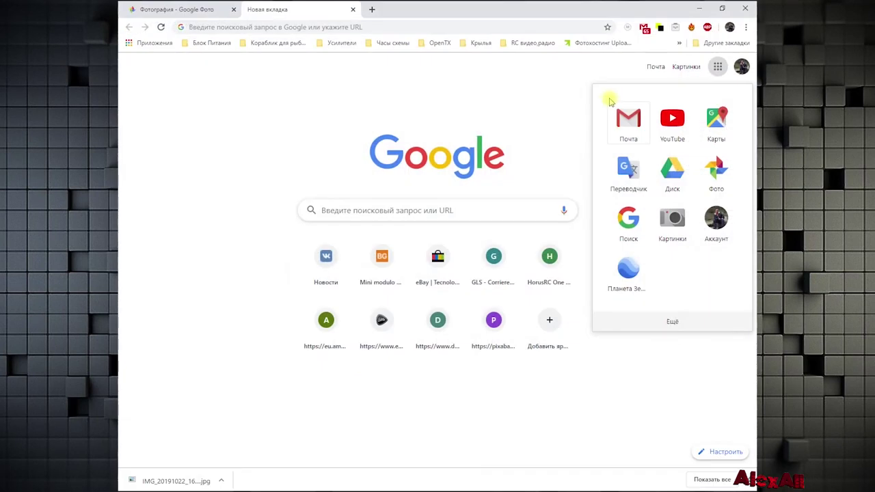
# Dismiss the Google apps list and open the bookmarked GrabCAD Popular models library
pyautogui.click(548, 96)
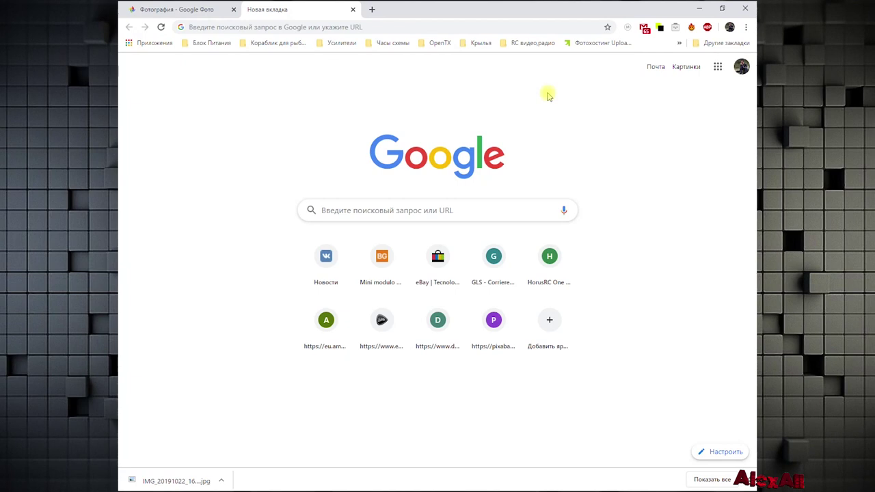
pyautogui.click(725, 43)
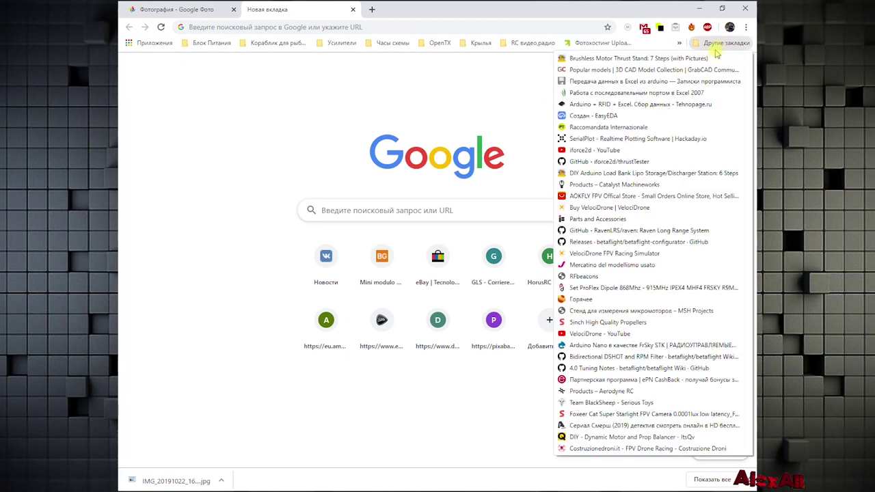
pyautogui.click(673, 69)
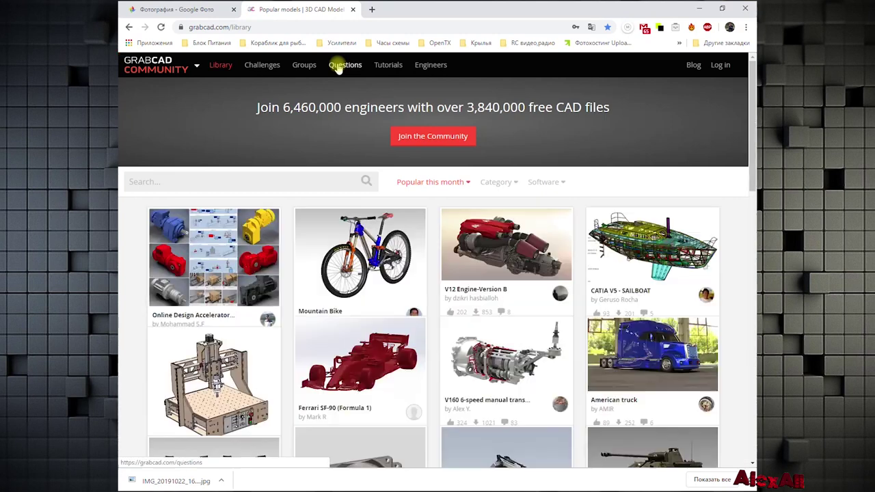
# Search the GrabCAD library for "emax"
pyautogui.click(182, 180)
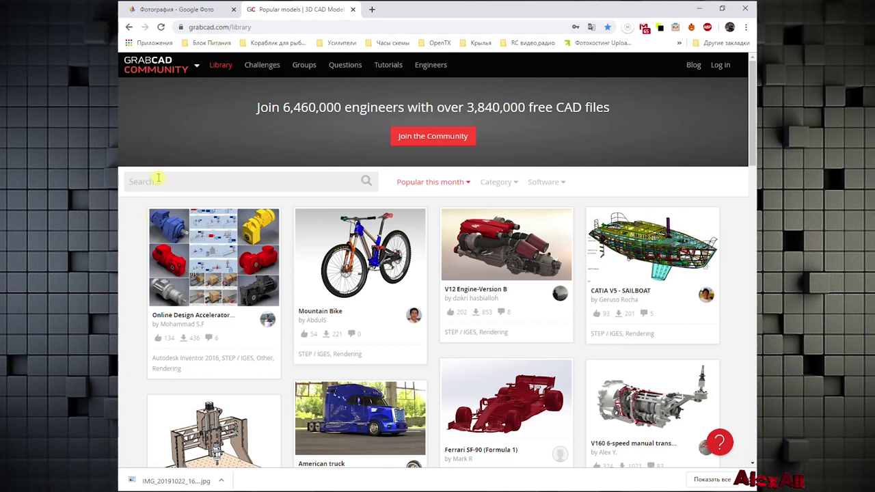
pyautogui.write('emax')
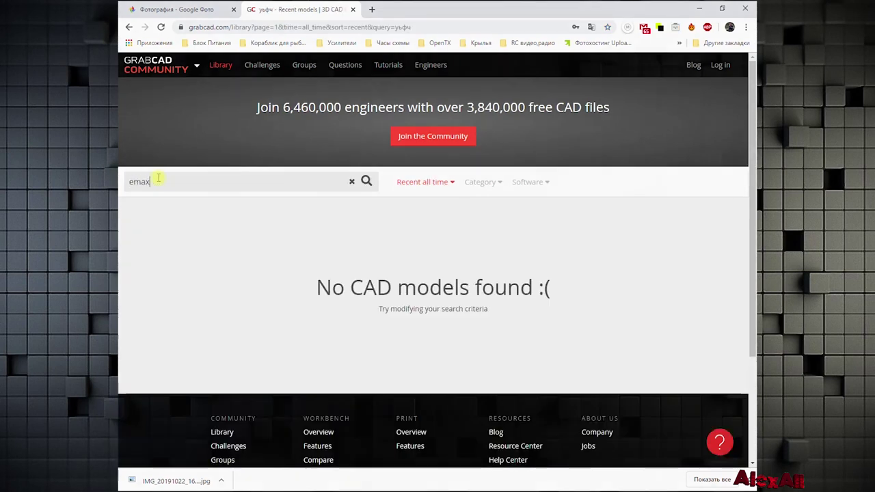
pyautogui.press('Return')
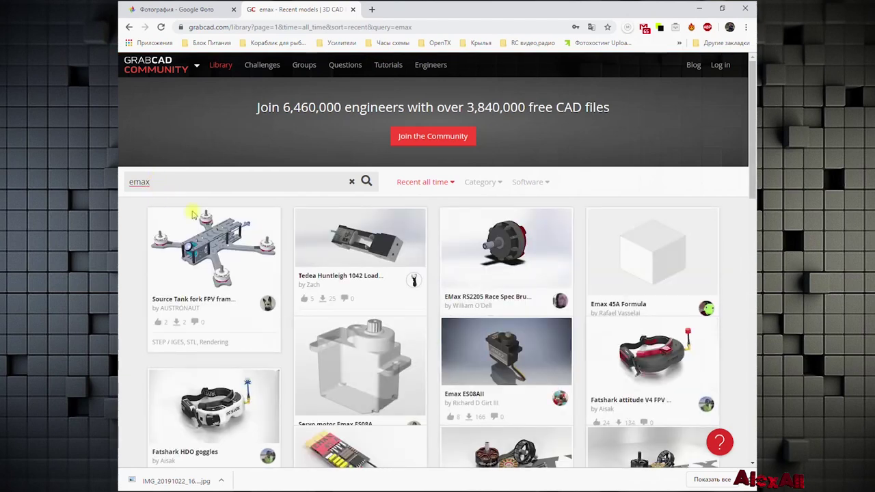
# Open the Emax RSII-2206 2300kv brushless motor model page and log in to the site
pyautogui.scroll(-5, 198, 216)
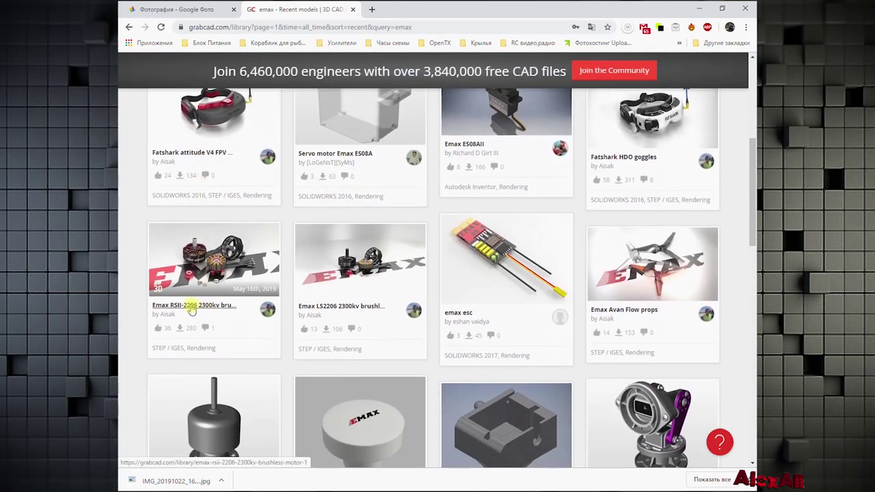
pyautogui.click(217, 260)
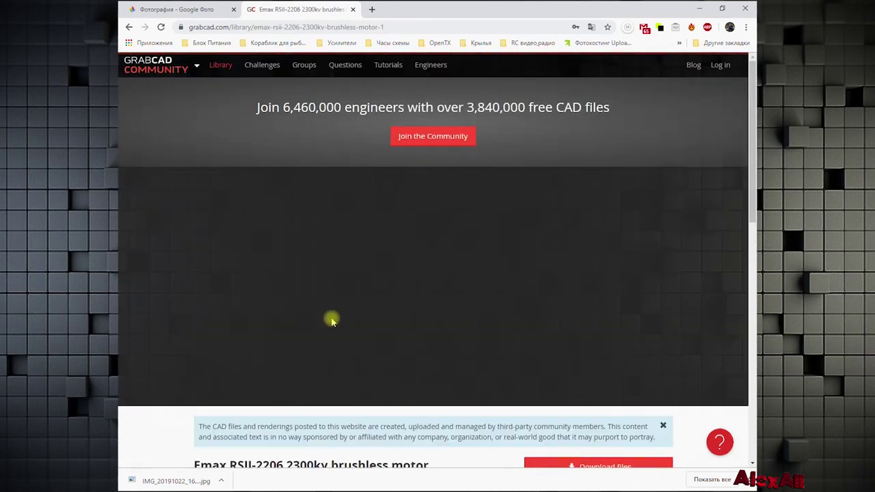
pyautogui.scroll(-2, 331, 316)
pyautogui.scroll(2, 332, 312)
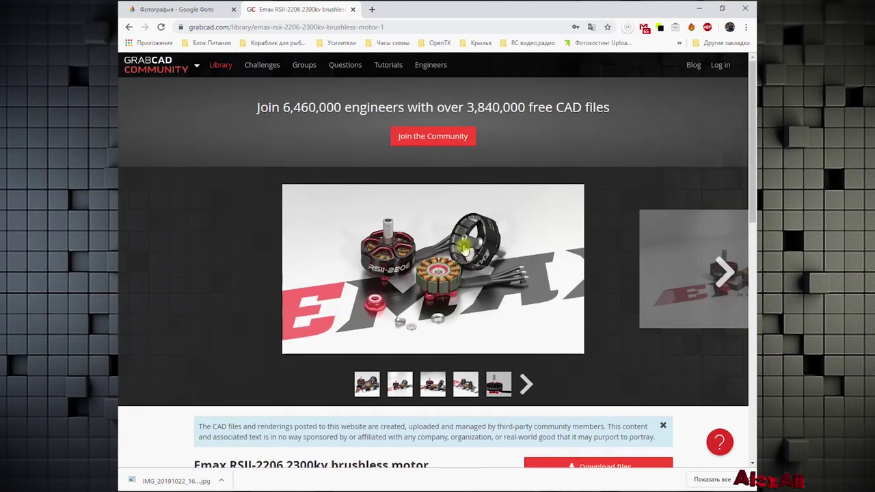
pyautogui.click(720, 65)
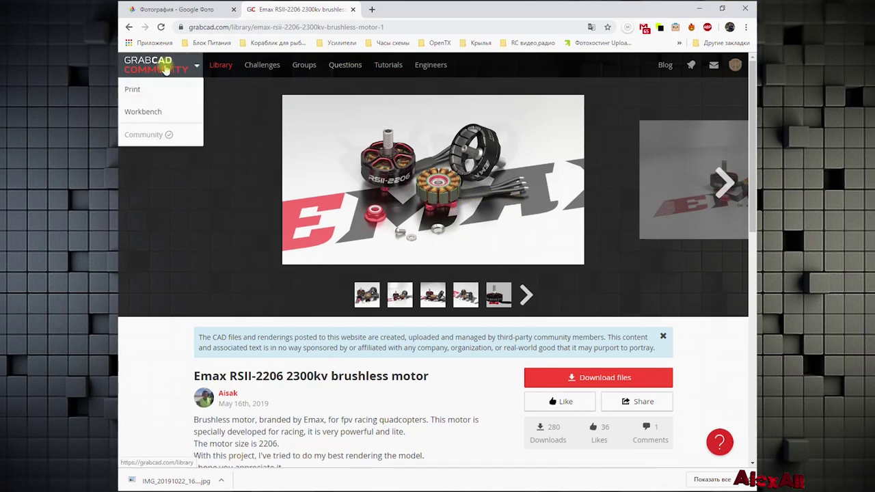
# Open the GrabCAD library in a separate browser tab and search it for "fpv"
pyautogui.middleClick(168, 61)
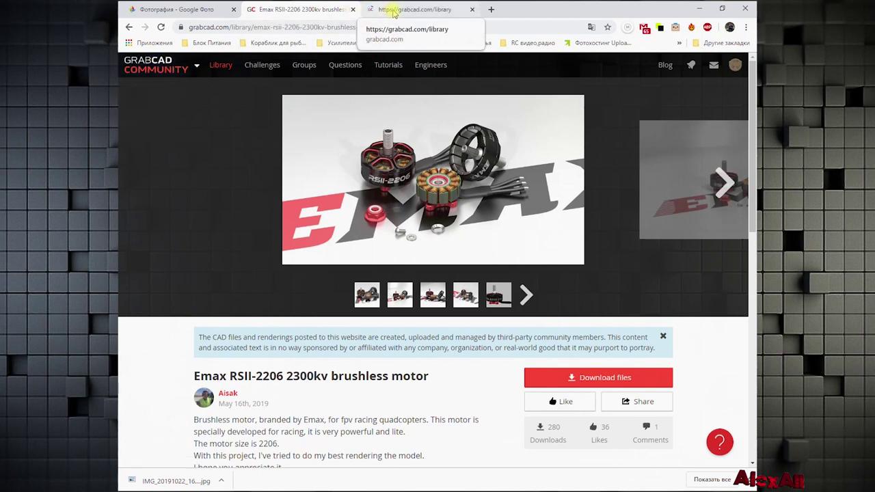
pyautogui.click(393, 13)
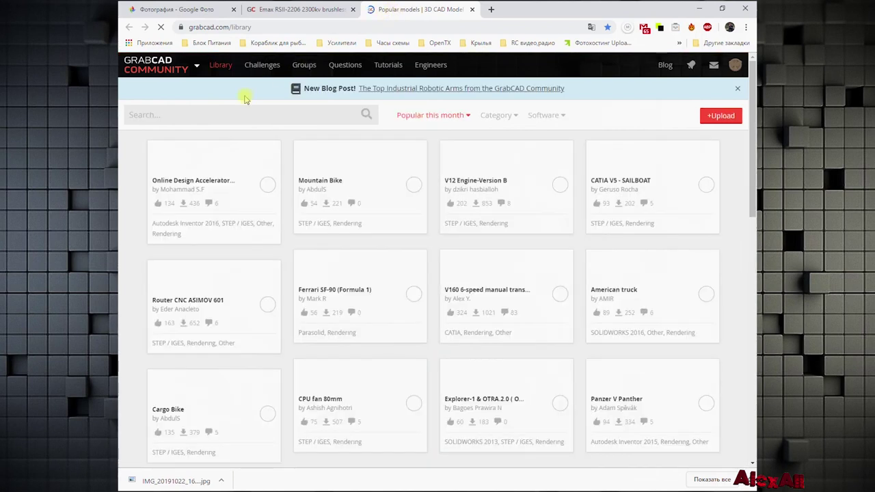
pyautogui.click(195, 114)
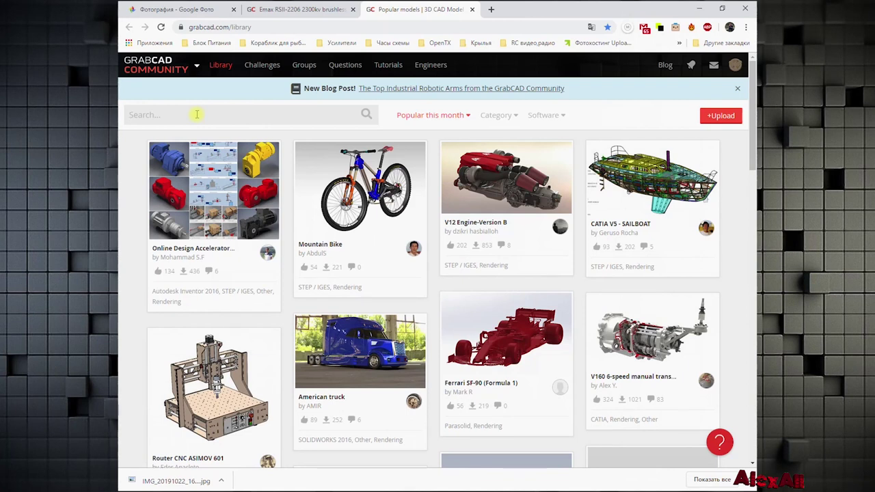
pyautogui.write('fpv')
pyautogui.press('Return')
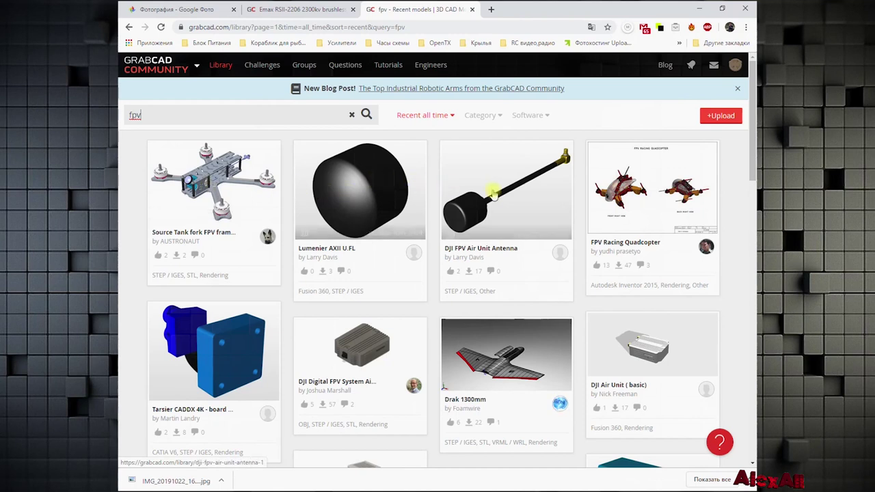
# Examine the fpv search results for drone parts and their file formats, and close that tab to return to the motor page
pyautogui.scroll(-2, 498, 201)
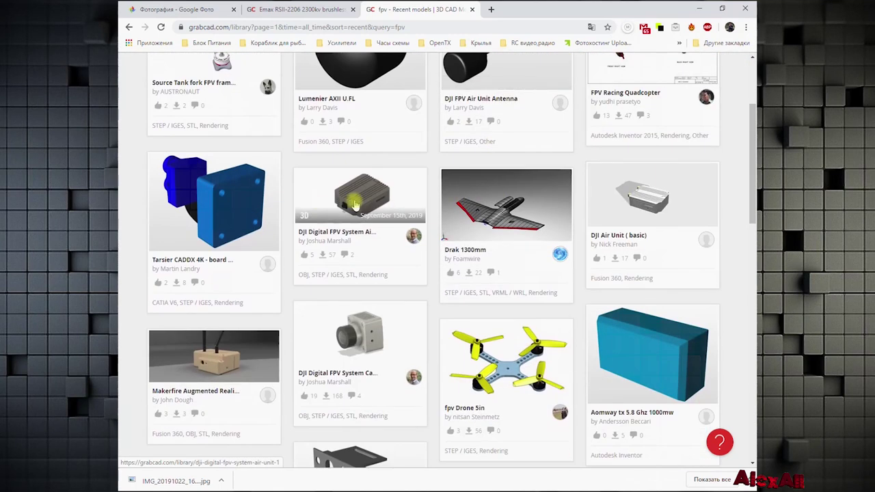
pyautogui.scroll(-3, 369, 294)
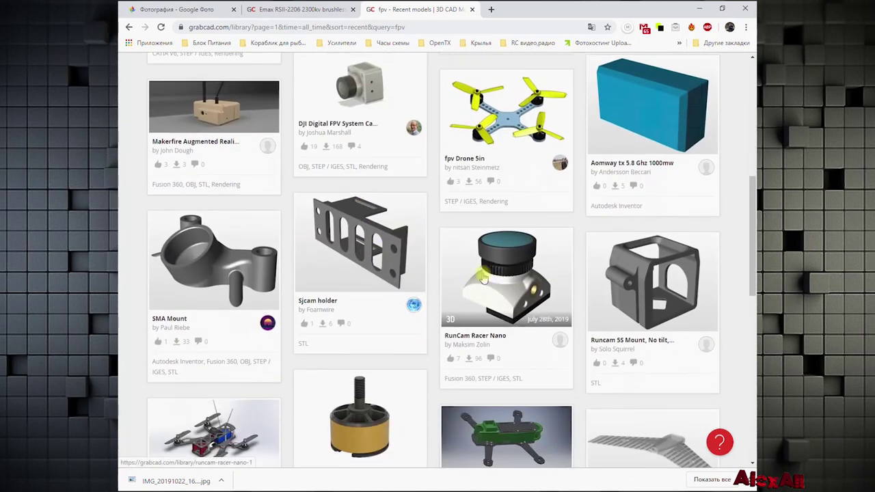
pyautogui.scroll(-2, 425, 260)
pyautogui.scroll(-1, 425, 260)
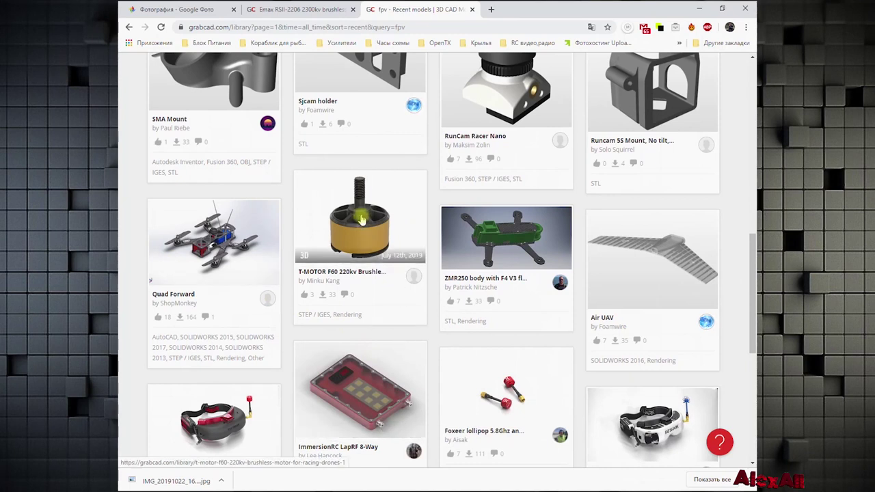
pyautogui.scroll(2, 362, 218)
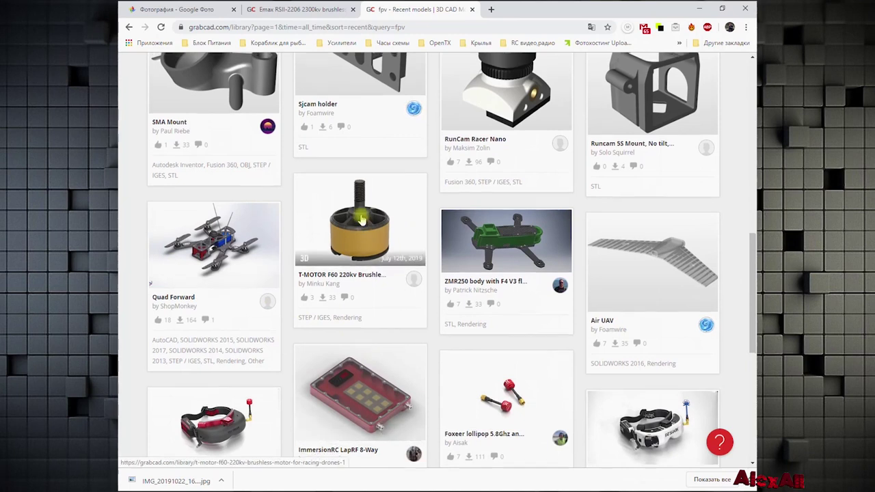
pyautogui.scroll(3, 361, 218)
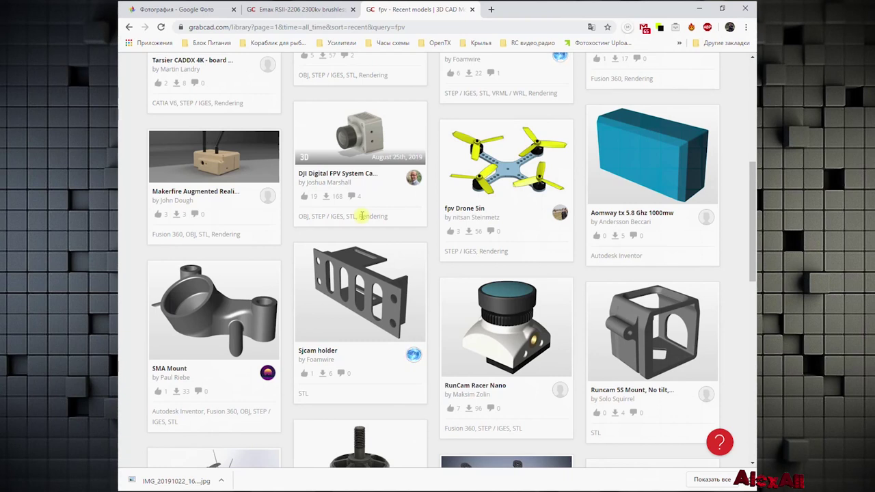
pyautogui.scroll(-8, 361, 216)
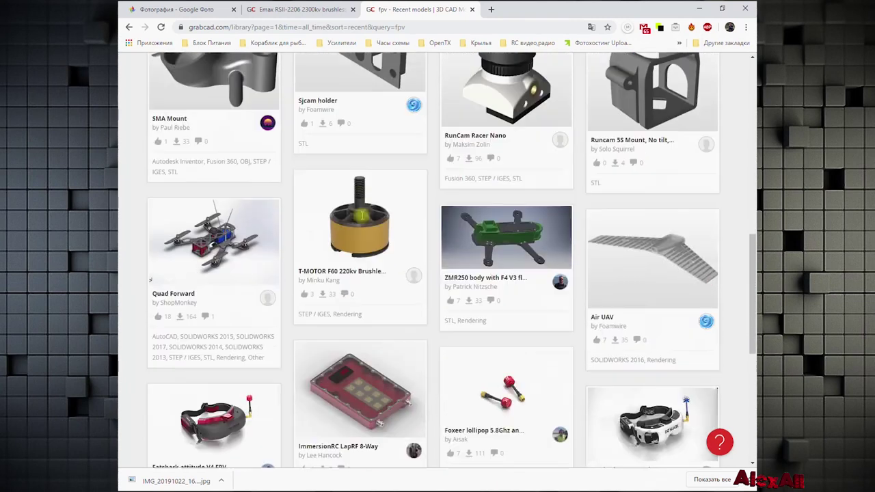
pyautogui.scroll(10, 361, 218)
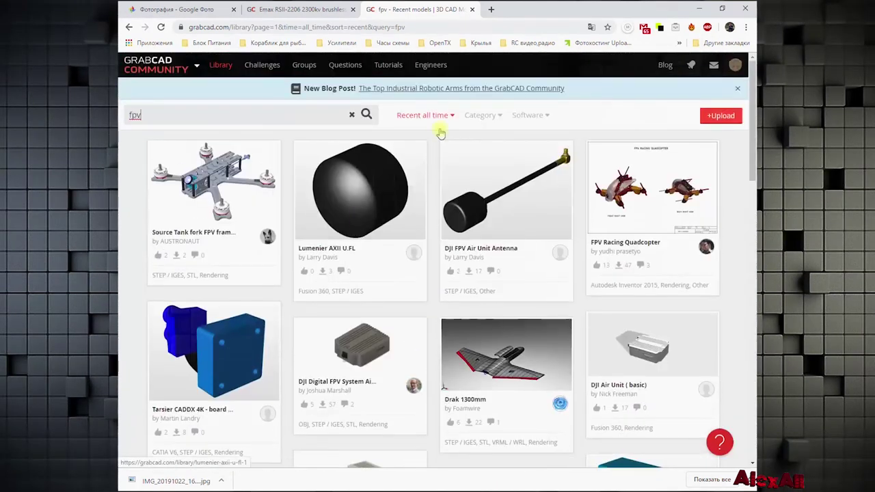
pyautogui.click(471, 10)
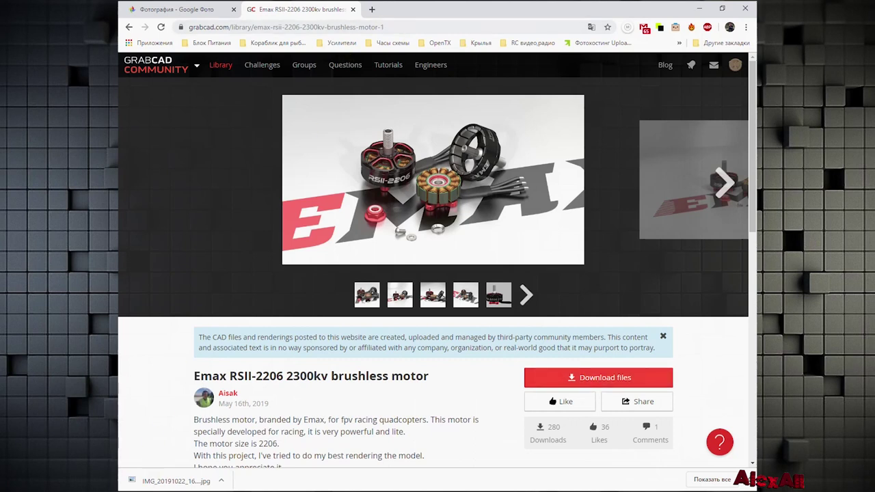
# Locate EMAX RSII-2206 2300kv.STEP in the extracted motor folder under Downloads in File Explorer, checking the RENDERS RSII-2206 subfolder as well
pyautogui.click(383, 436)
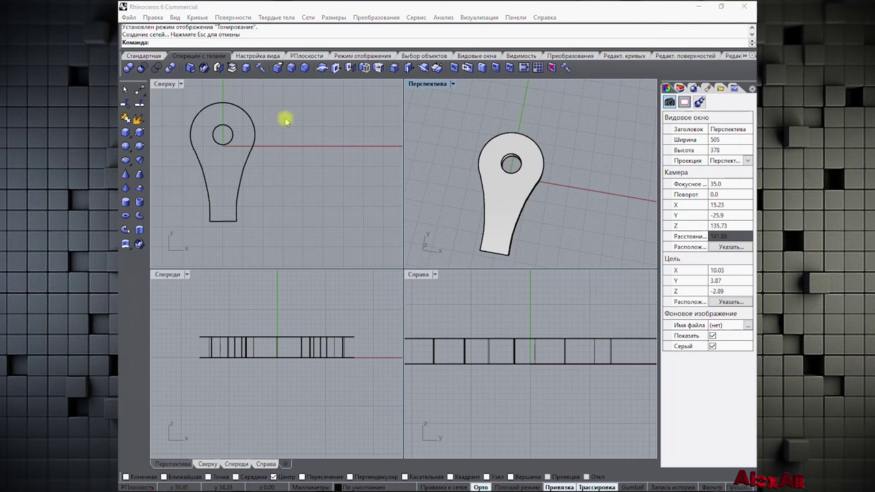
pyautogui.press('super+e')
pyautogui.click(161, 123)
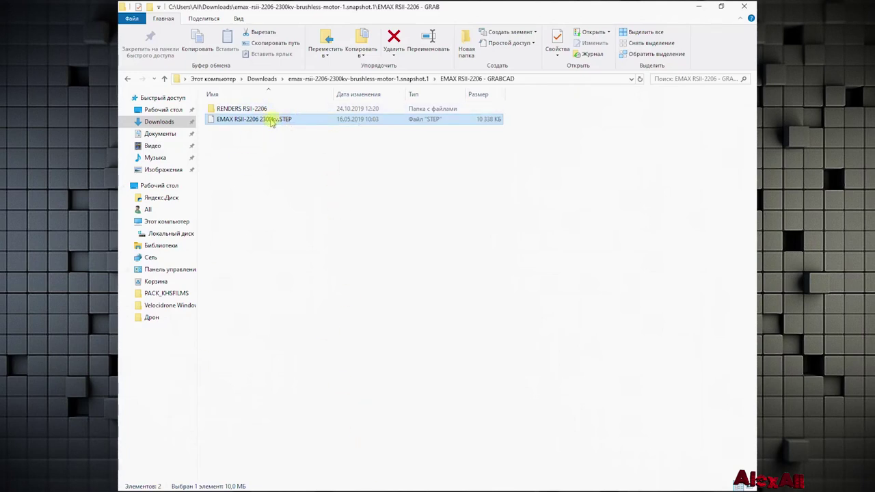
pyautogui.doubleClick(246, 108)
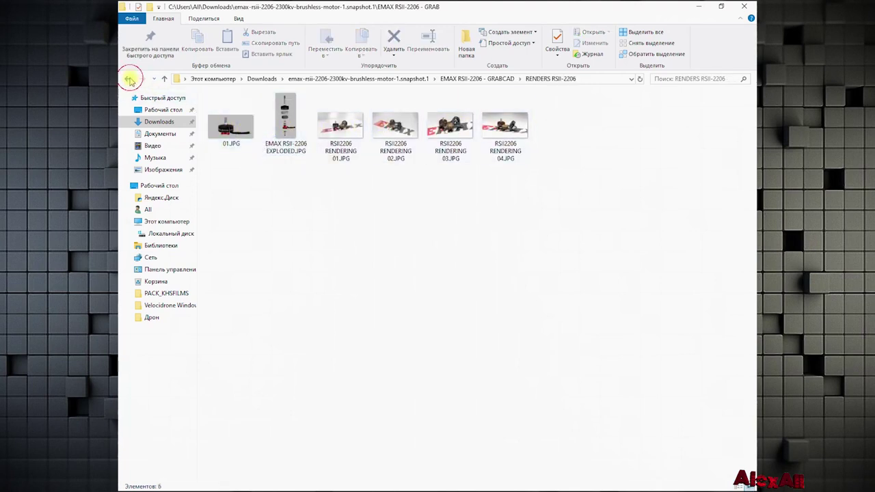
pyautogui.click(129, 79)
pyautogui.click(267, 120)
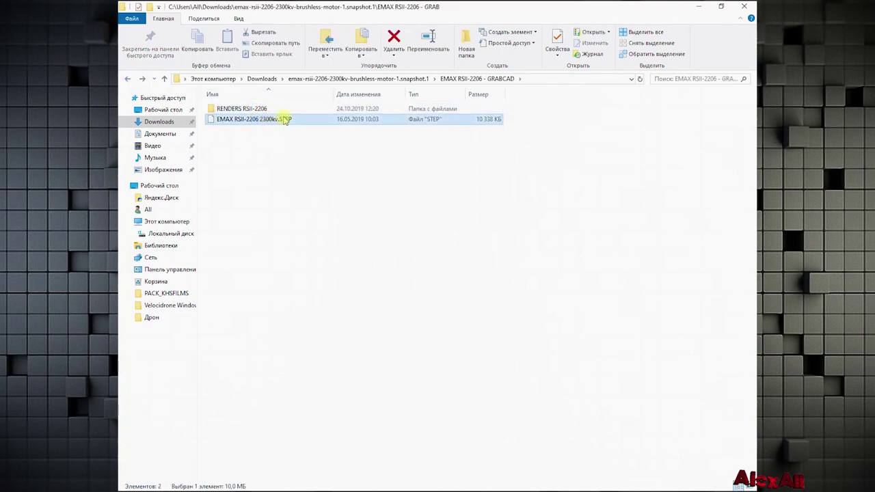
# Import EMAX RSII-2206 2300kv.STEP into the open drone-arm model in Rhino, keeping the default STP import options
pyautogui.moveTo(269, 120); pyautogui.dragTo(476, 134)
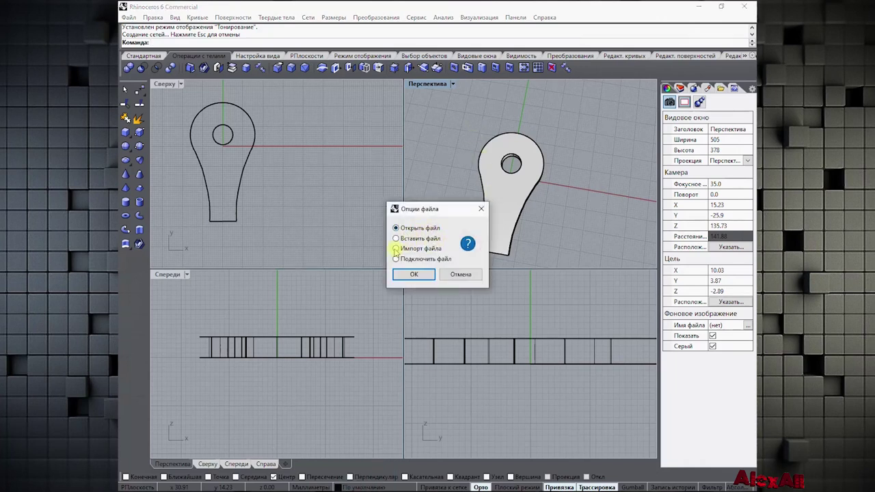
pyautogui.click(416, 274)
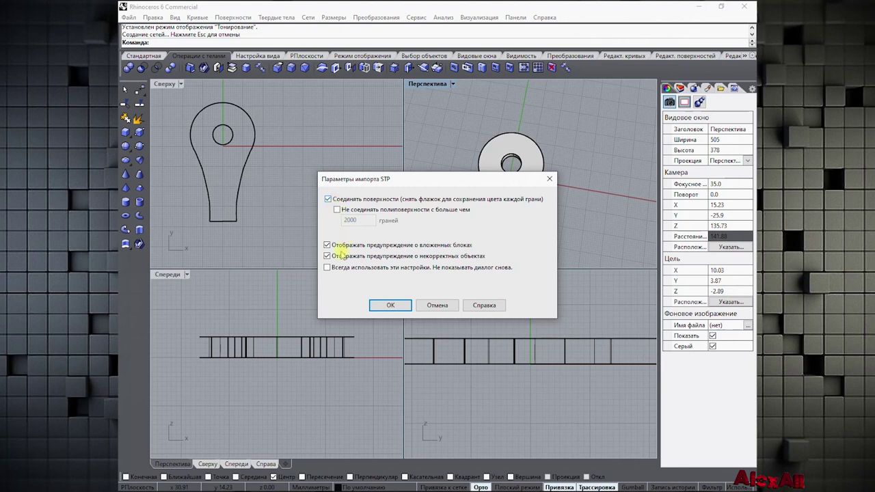
pyautogui.click(390, 305)
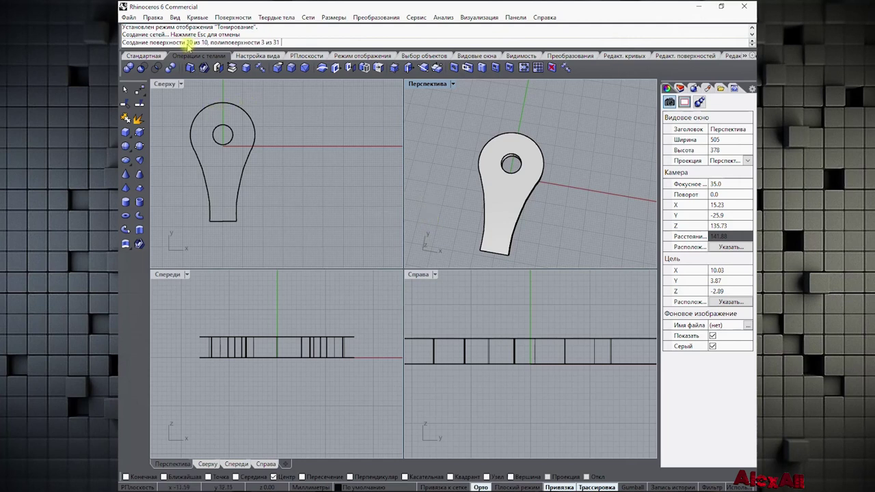
pyautogui.moveTo(478, 170); pyautogui.dragTo(511, 195, button='right')
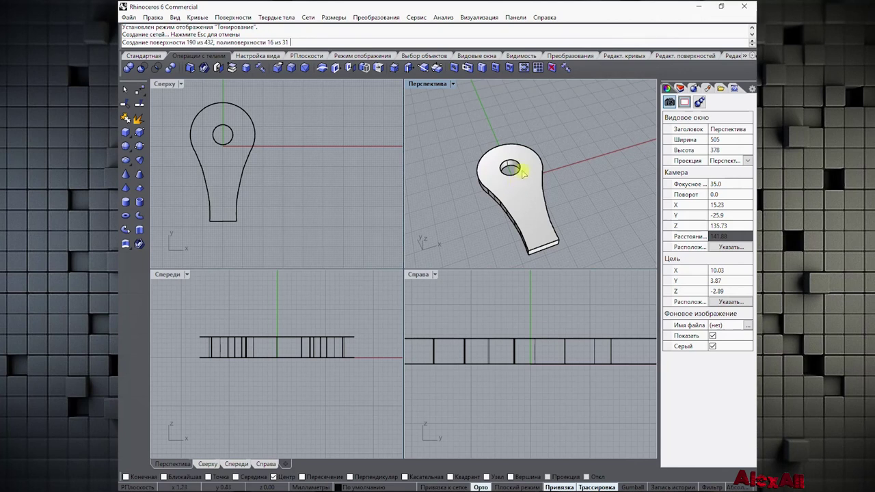
pyautogui.moveTo(485, 176); pyautogui.dragTo(451, 178, button='right')
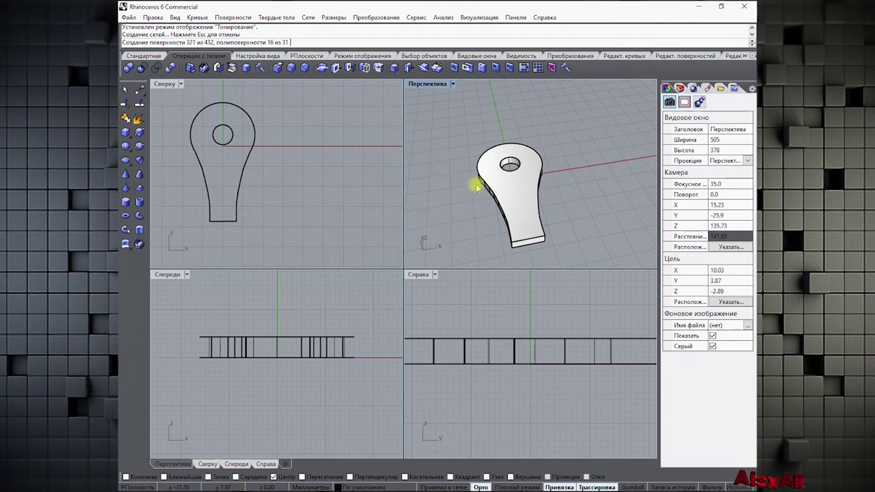
pyautogui.moveTo(473, 194); pyautogui.dragTo(551, 92, button='right')
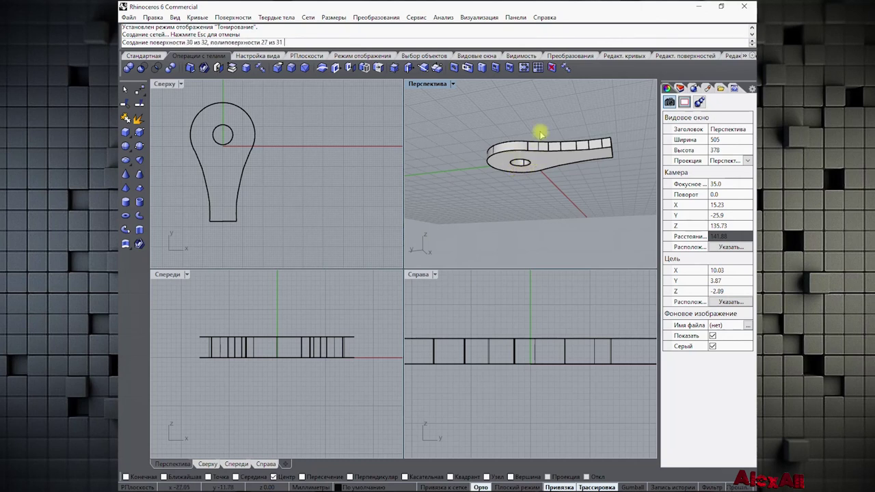
pyautogui.moveTo(540, 121); pyautogui.dragTo(513, 191, button='right')
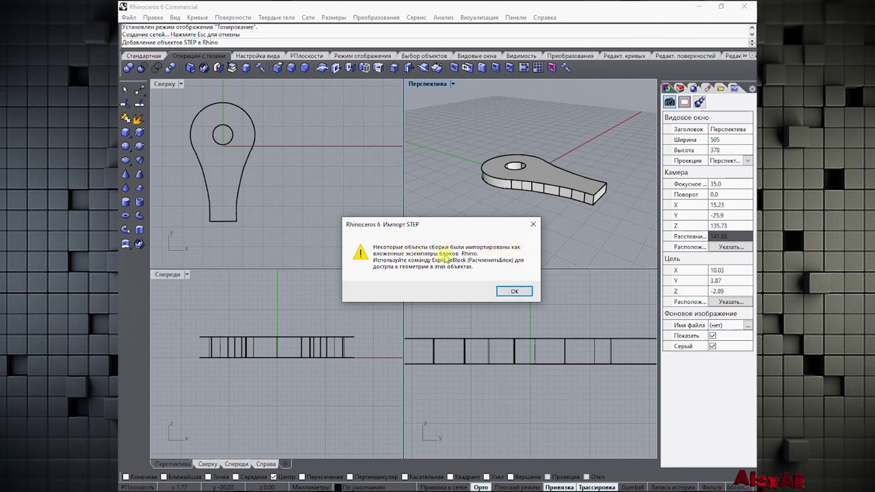
# Acknowledge the nested-blocks notice and move the imported motor off the arm to an empty area in the Perspective viewport
pyautogui.click(509, 291)
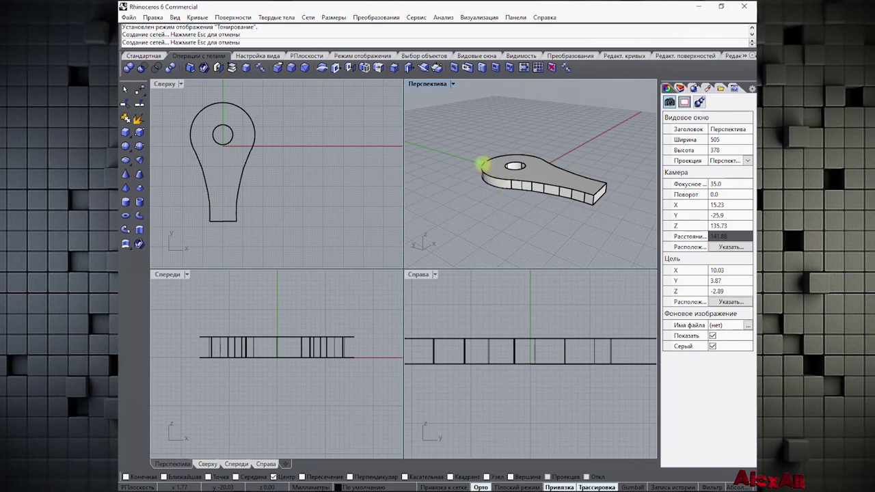
pyautogui.moveTo(514, 168); pyautogui.dragTo(428, 142)
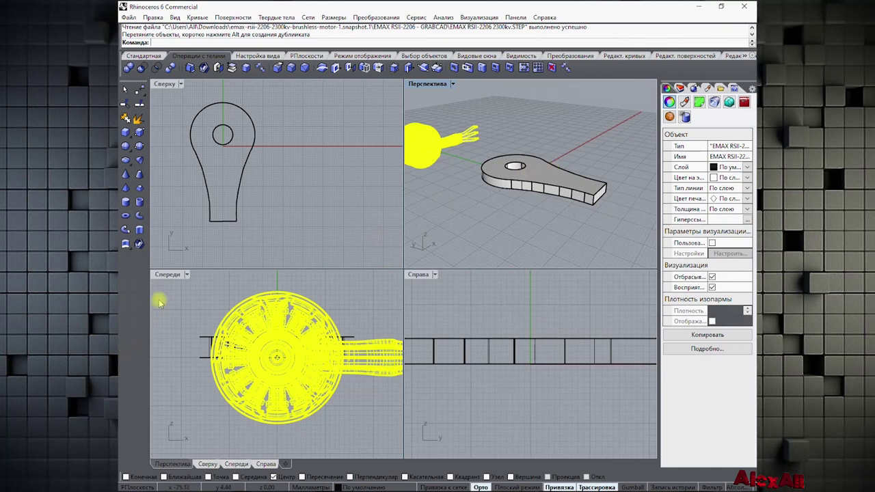
# Move the motor closer to the rounded end of the arm in the Top viewport, keeping it in line with the arm's axis
pyautogui.doubleClick(169, 274)
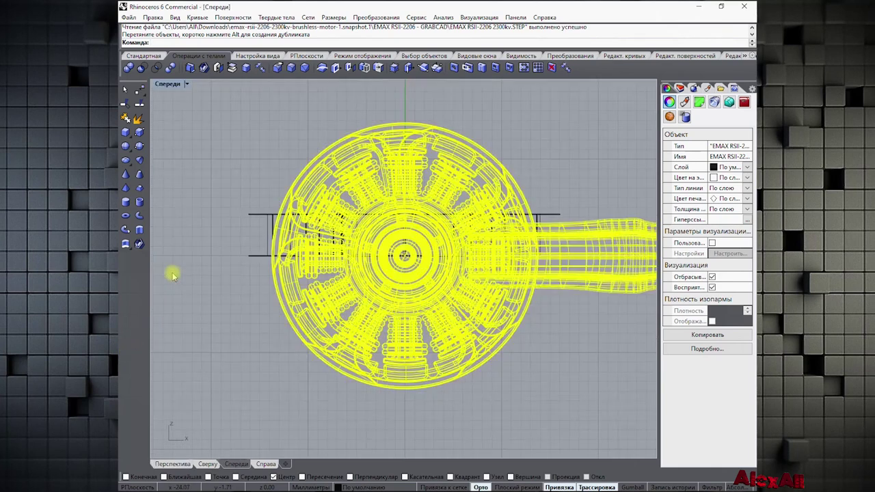
pyautogui.doubleClick(164, 84)
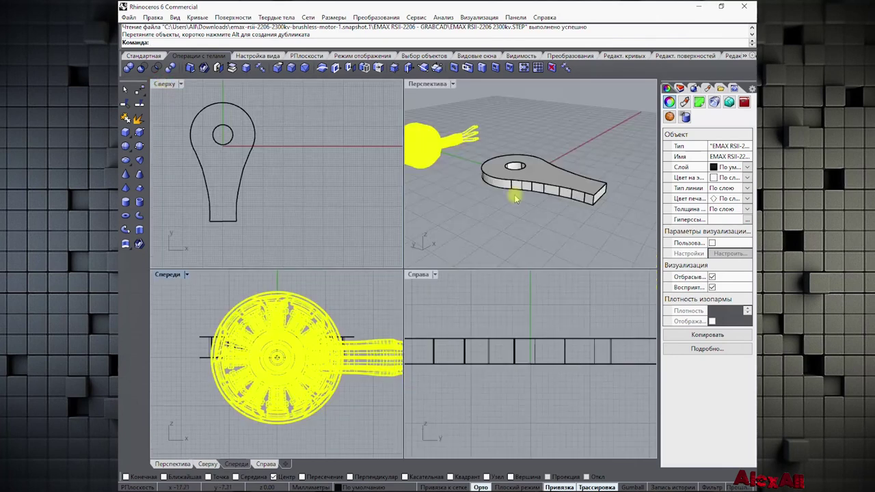
pyautogui.moveTo(513, 193); pyautogui.dragTo(472, 186, button='right')
pyautogui.scroll(-5, 303, 178)
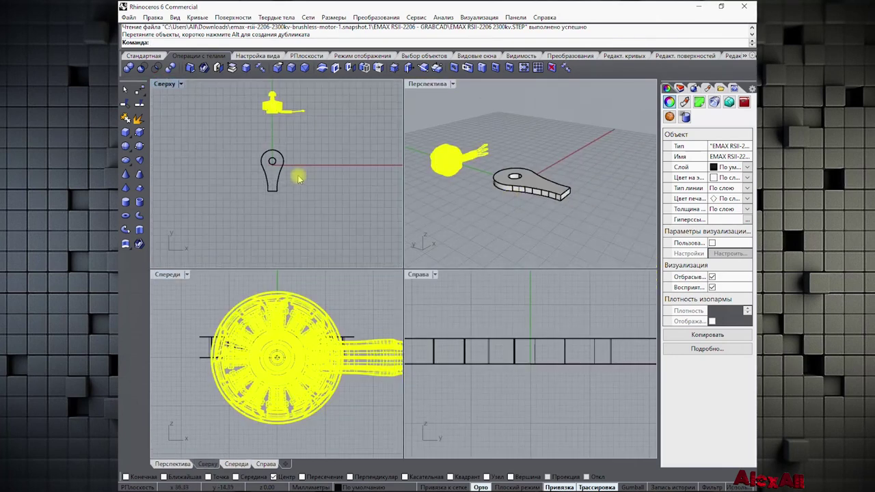
pyautogui.moveTo(268, 142); pyautogui.dragTo(292, 196)
pyautogui.moveTo(292, 196); pyautogui.dragTo(292, 174, button='right')
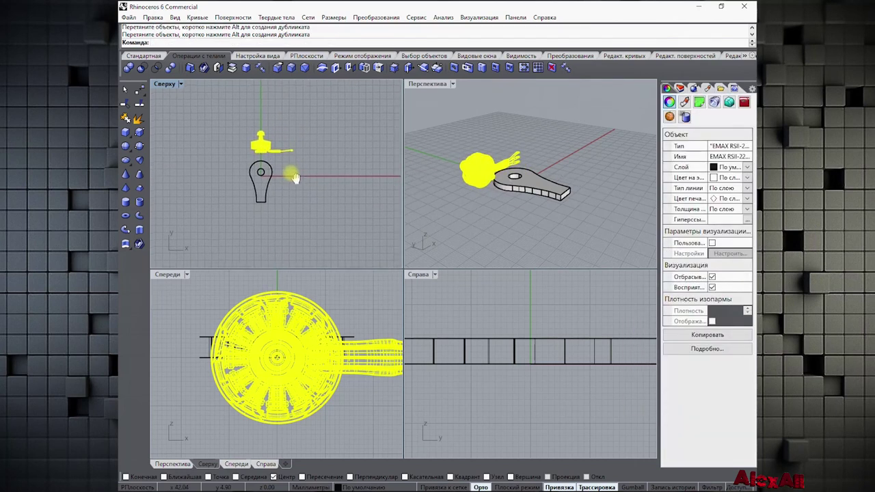
pyautogui.doubleClick(166, 83)
pyautogui.moveTo(336, 209); pyautogui.dragTo(310, 175, button='right')
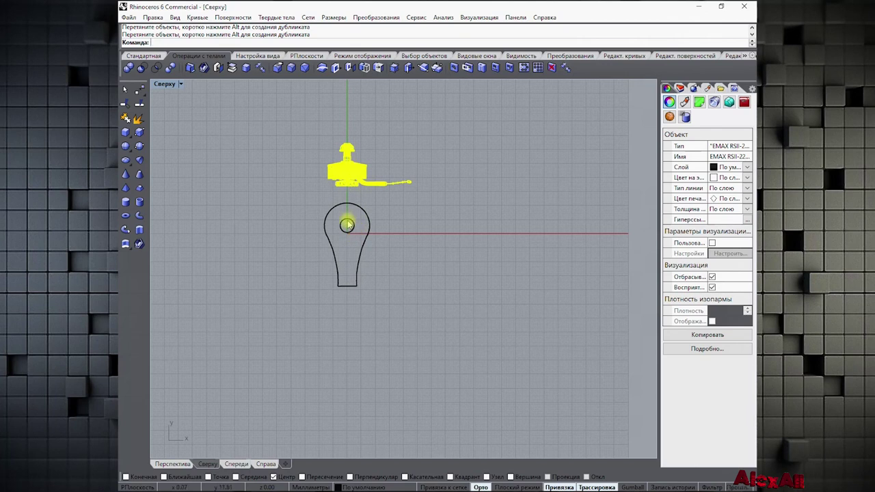
pyautogui.doubleClick(161, 84)
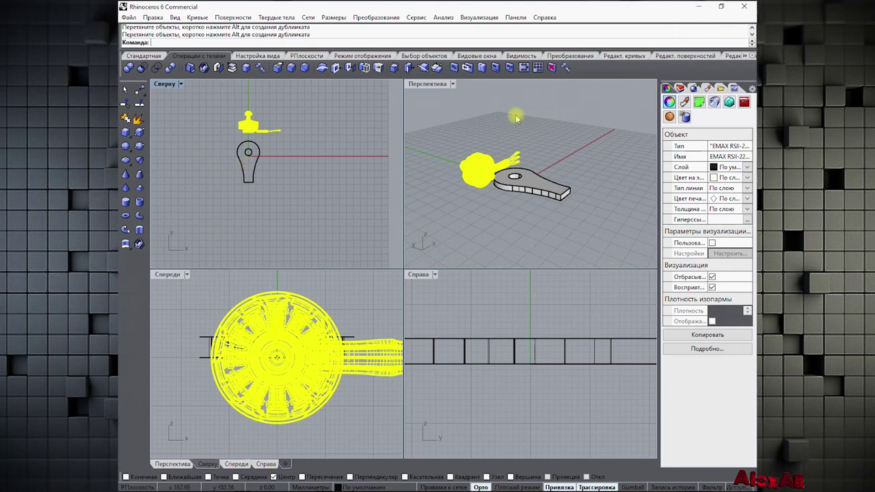
# Rotate the motor 90° counterclockwise in the Right viewport with object snaps disabled, and place it upright just above the arm
pyautogui.scroll(-2, 470, 332)
pyautogui.scroll(-6, 251, 321)
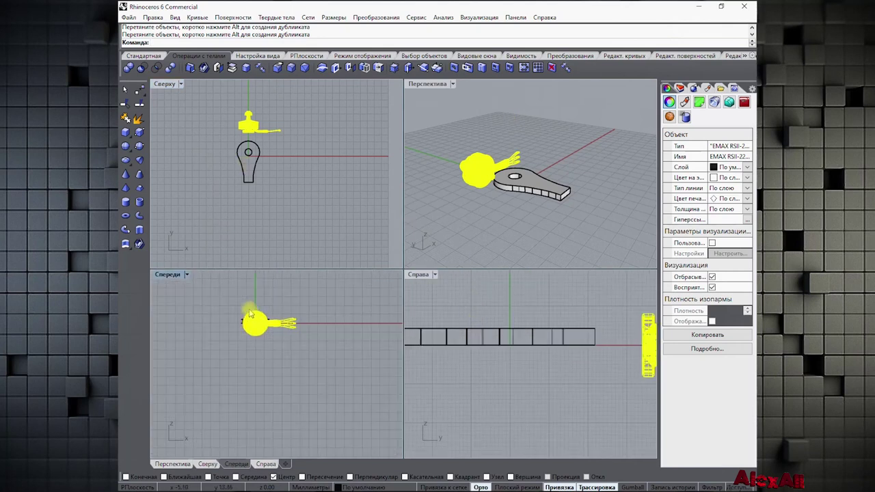
pyautogui.scroll(-2, 540, 318)
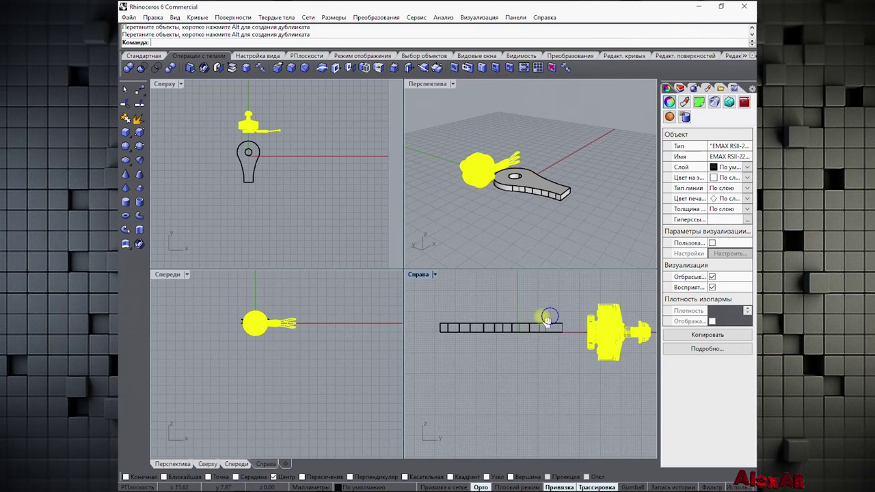
pyautogui.moveTo(547, 318); pyautogui.dragTo(504, 322, button='right')
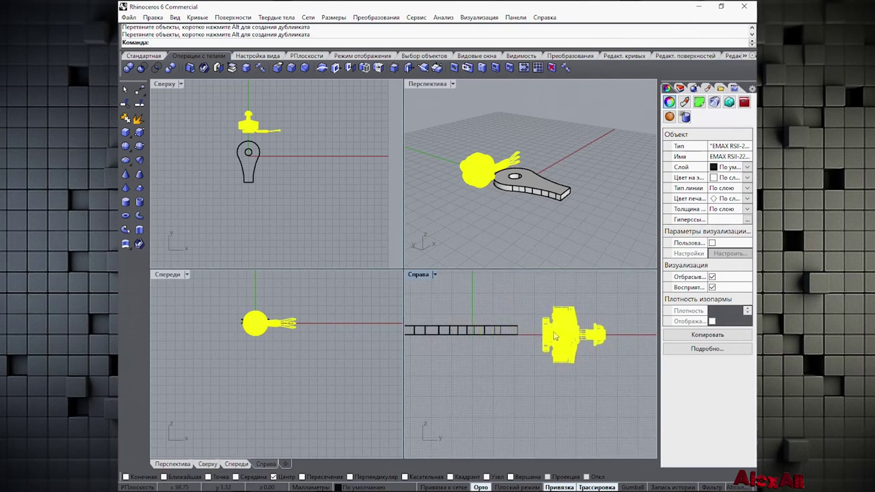
pyautogui.doubleClick(420, 276)
pyautogui.scroll(2, 383, 273)
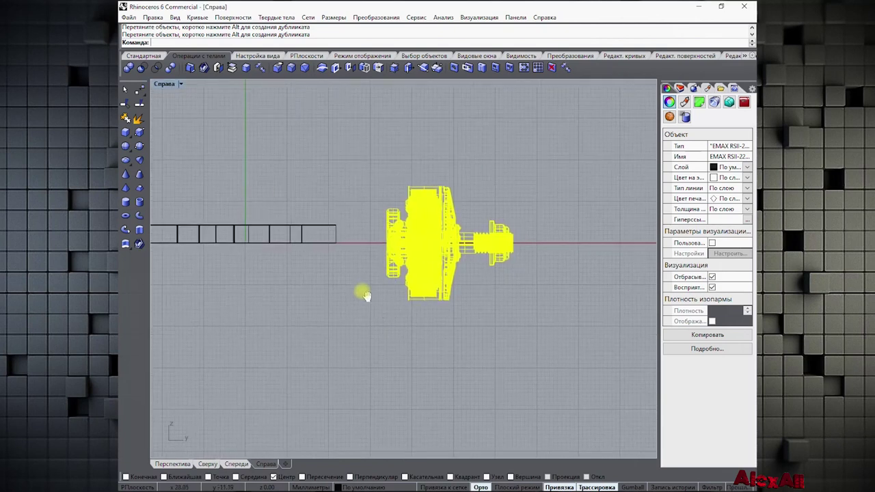
pyautogui.click(136, 54)
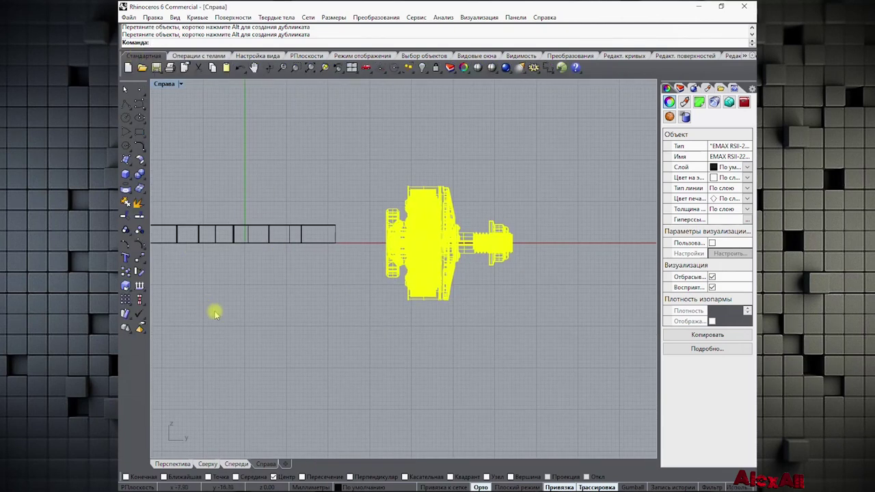
pyautogui.click(140, 272)
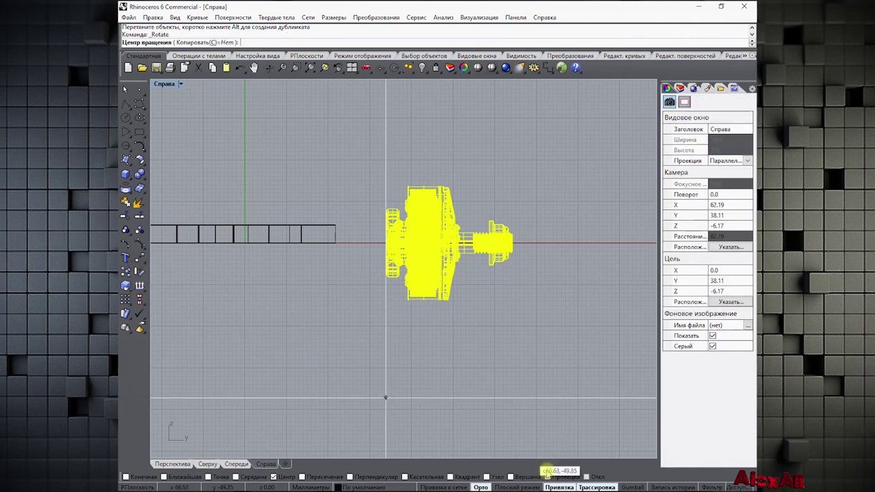
pyautogui.click(587, 477)
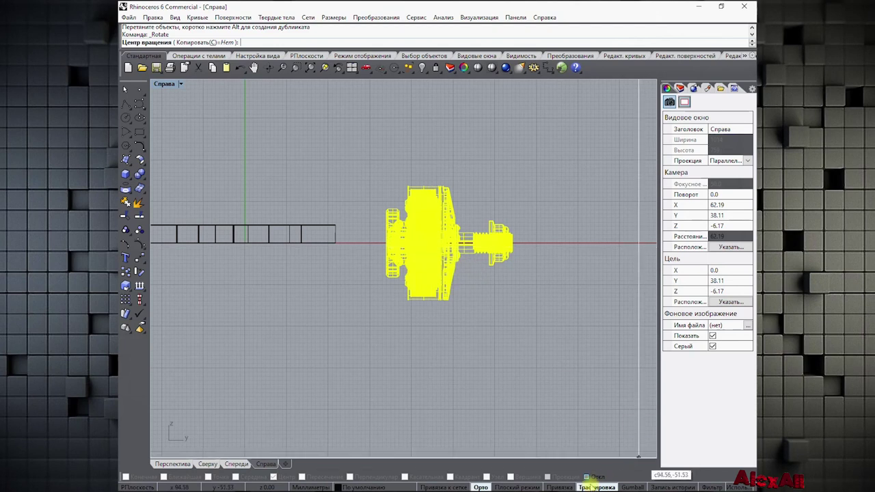
pyautogui.click(426, 244)
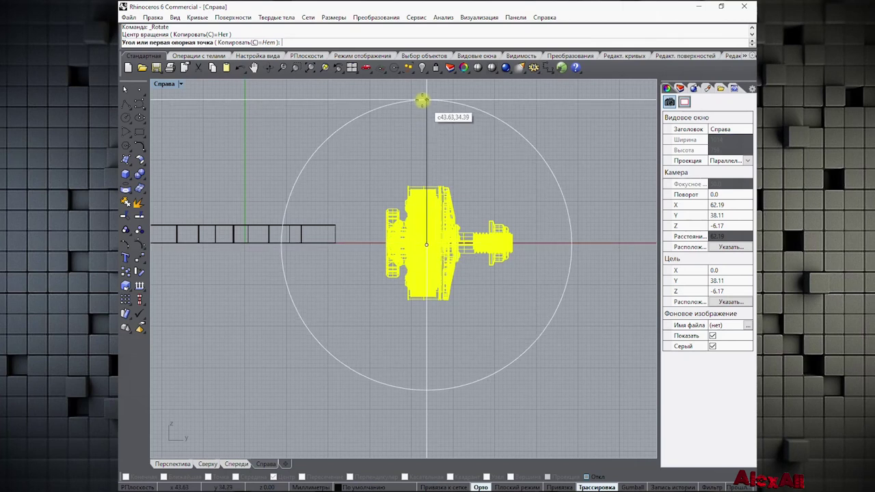
pyautogui.click(423, 100)
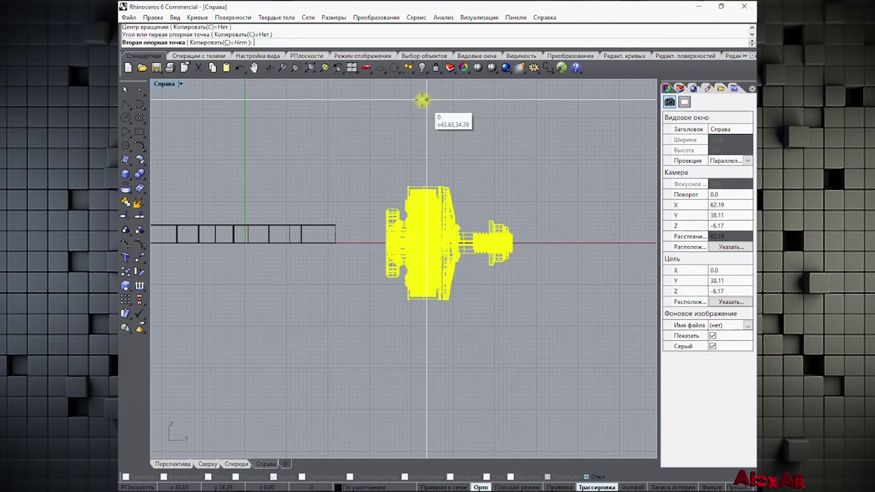
pyautogui.click(293, 232)
pyautogui.moveTo(443, 254); pyautogui.dragTo(192, 180)
pyautogui.doubleClick(161, 84)
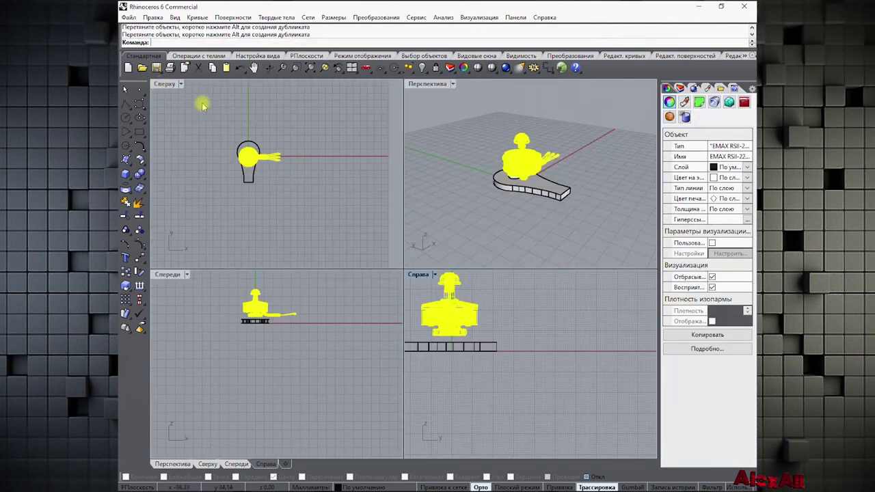
# Rotate the motor 90° clockwise in the Top viewport so its wires run along the arm, and position it roughly over the arm's hole
pyautogui.doubleClick(174, 85)
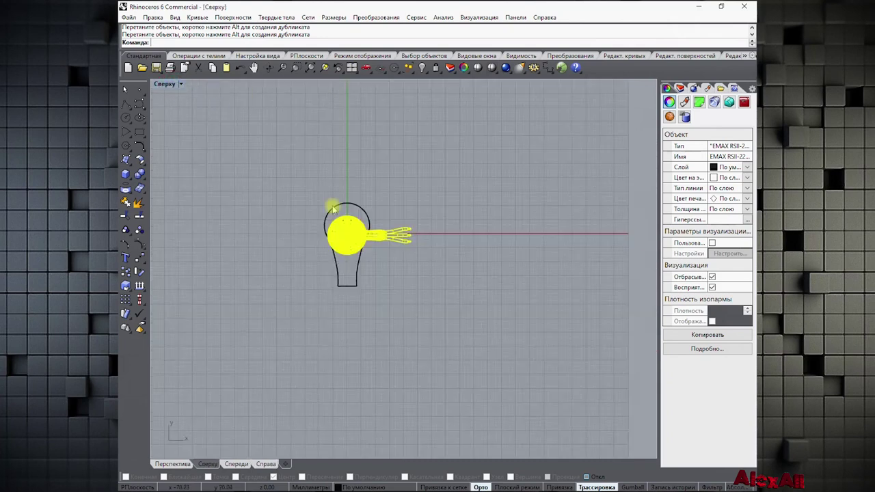
pyautogui.scroll(5, 268, 193)
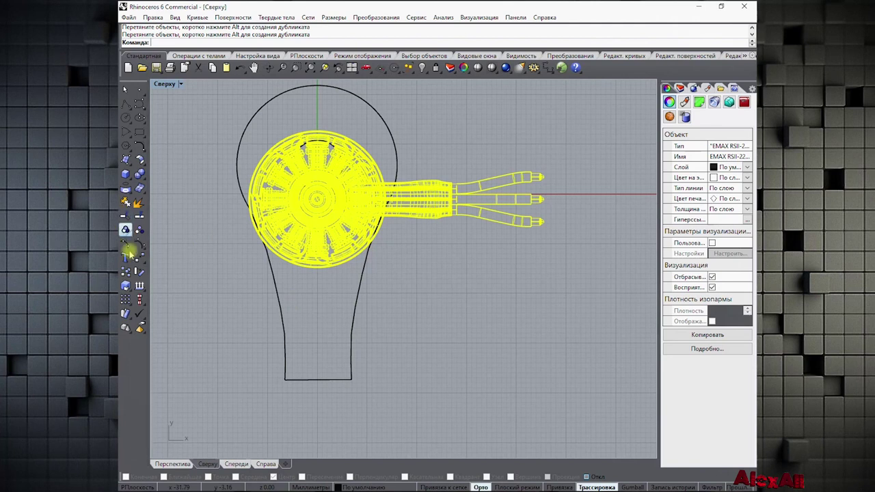
pyautogui.click(139, 272)
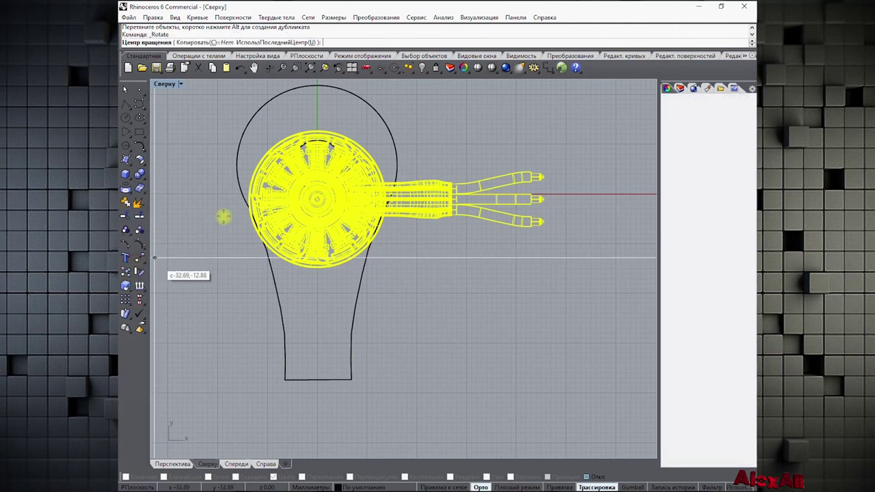
pyautogui.click(317, 199)
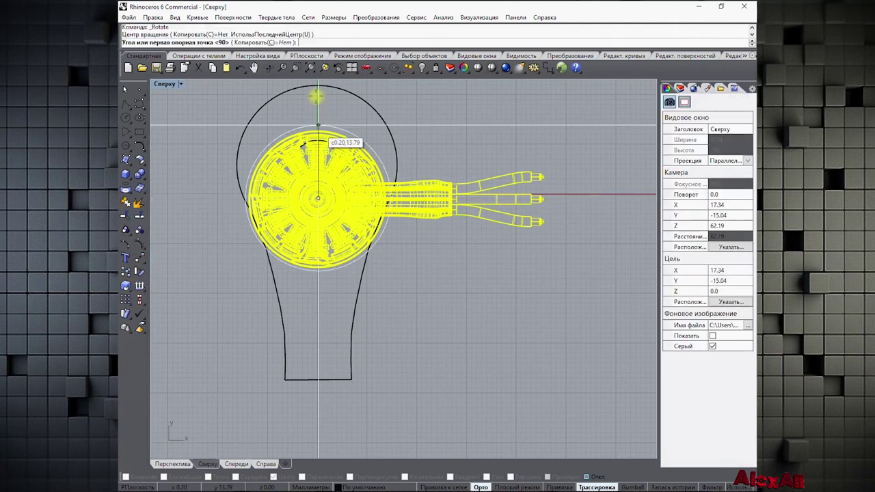
pyautogui.click(318, 89)
pyautogui.click(439, 279)
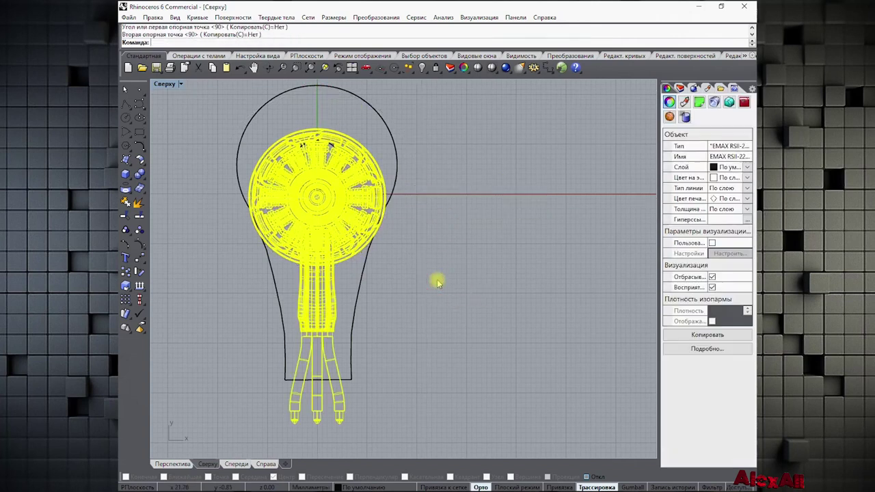
pyautogui.moveTo(317, 199); pyautogui.dragTo(314, 160)
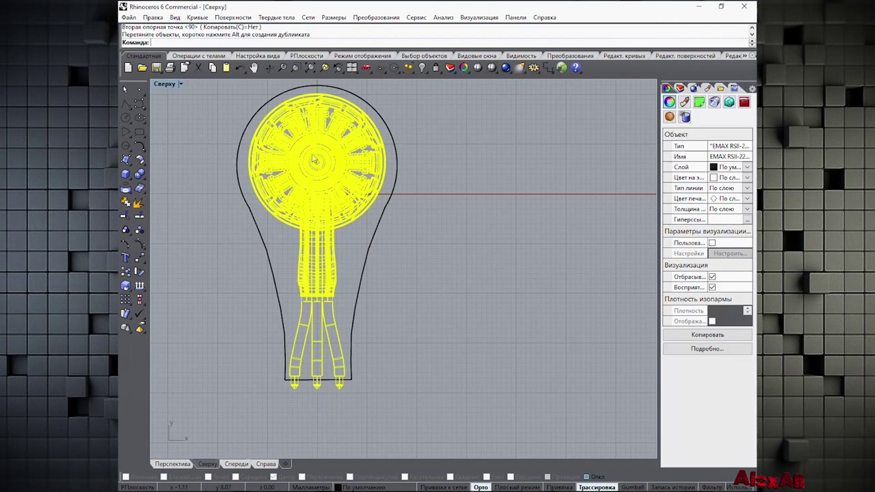
pyautogui.doubleClick(162, 86)
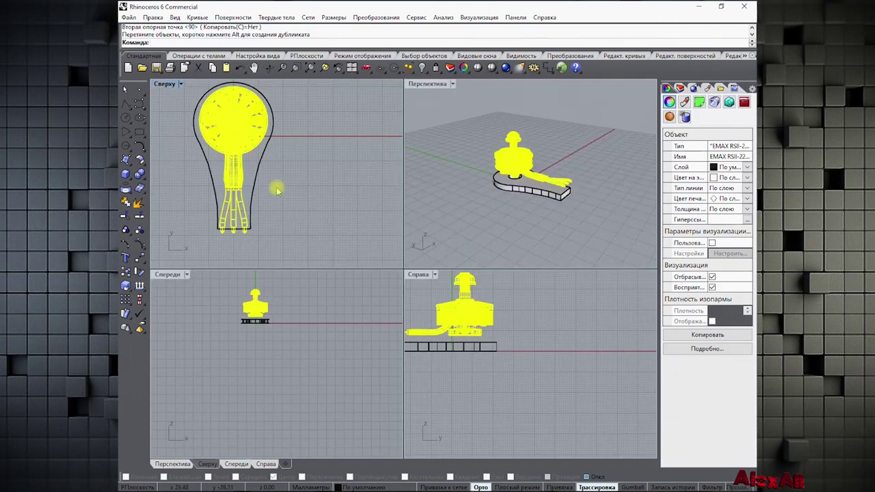
# Change the Top viewport to a Bottom view in Shaded display mode, framing the motor base through the arm's hole
pyautogui.doubleClick(165, 84)
pyautogui.moveTo(221, 148); pyautogui.dragTo(248, 204, button='right')
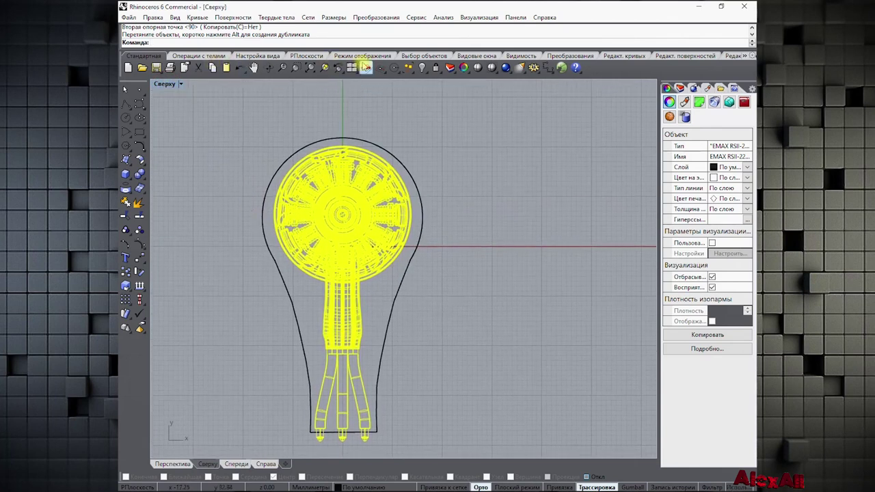
pyautogui.click(253, 56)
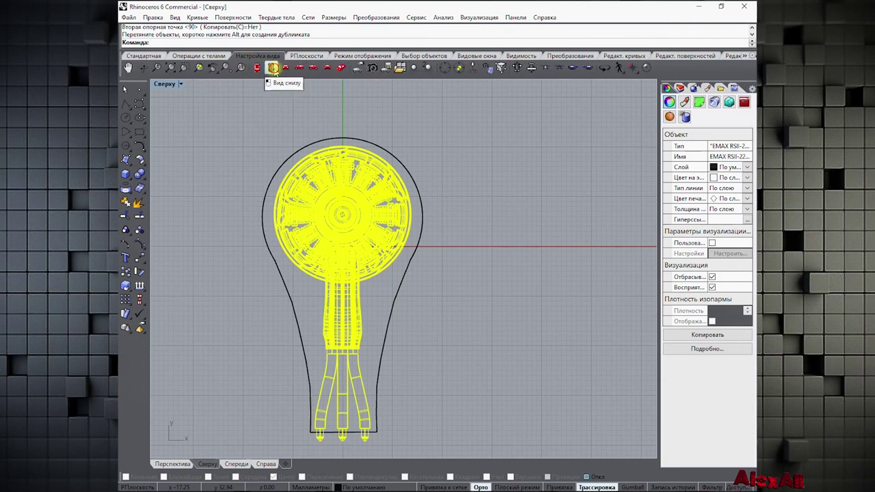
pyautogui.click(273, 68)
pyautogui.moveTo(275, 203); pyautogui.dragTo(265, 154, button='right')
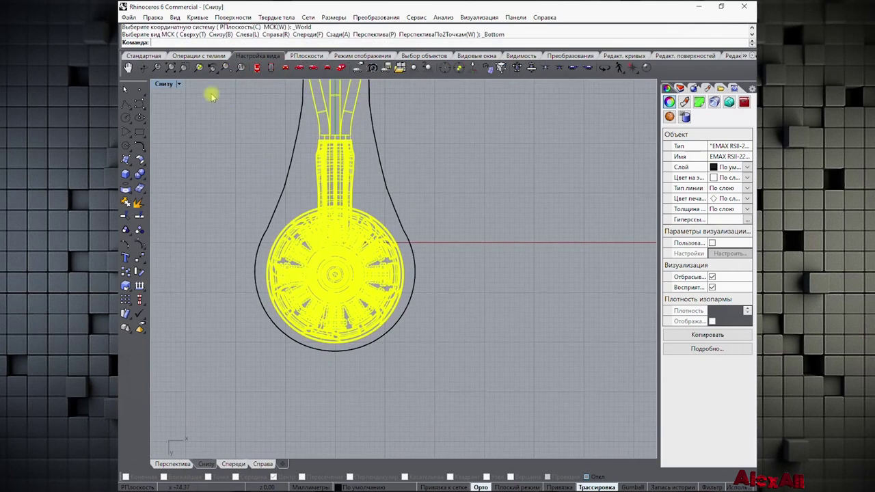
pyautogui.click(179, 85)
pyautogui.click(164, 119)
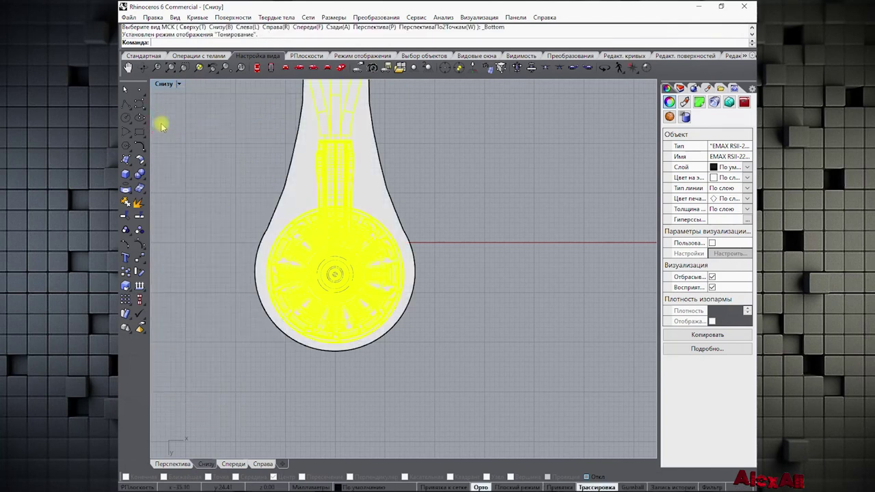
pyautogui.click(269, 66)
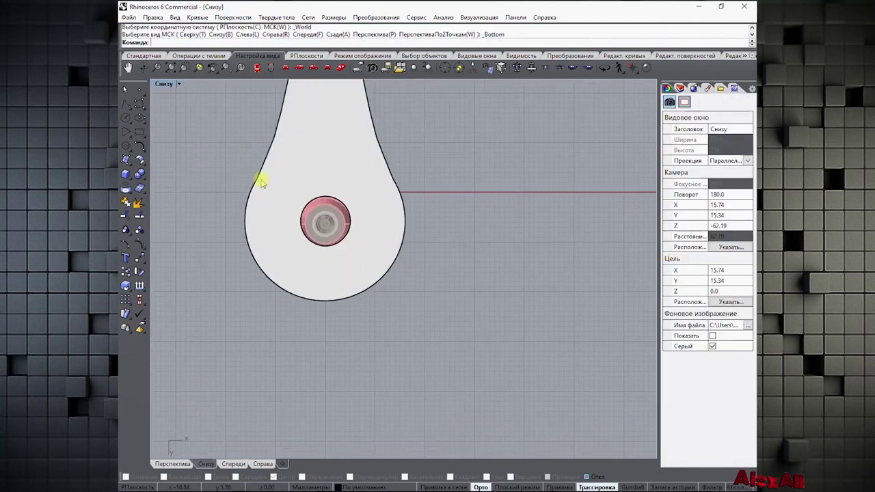
pyautogui.scroll(5, 342, 212)
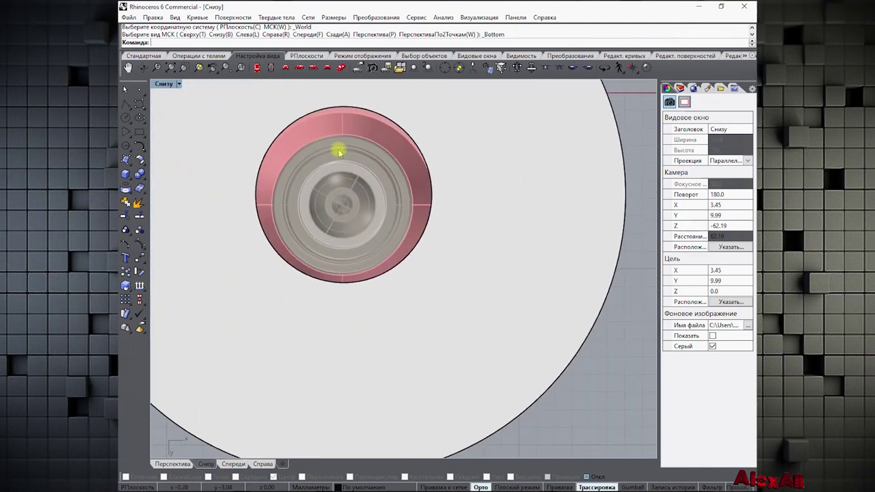
# Enable object snaps and move the motor from the centre of its base to the centre of the arm's hole
pyautogui.click(559, 487)
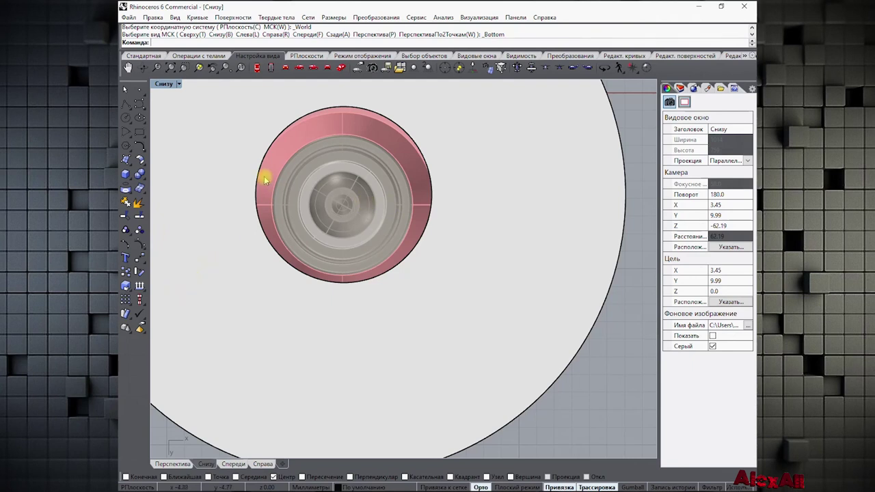
pyautogui.click(140, 259)
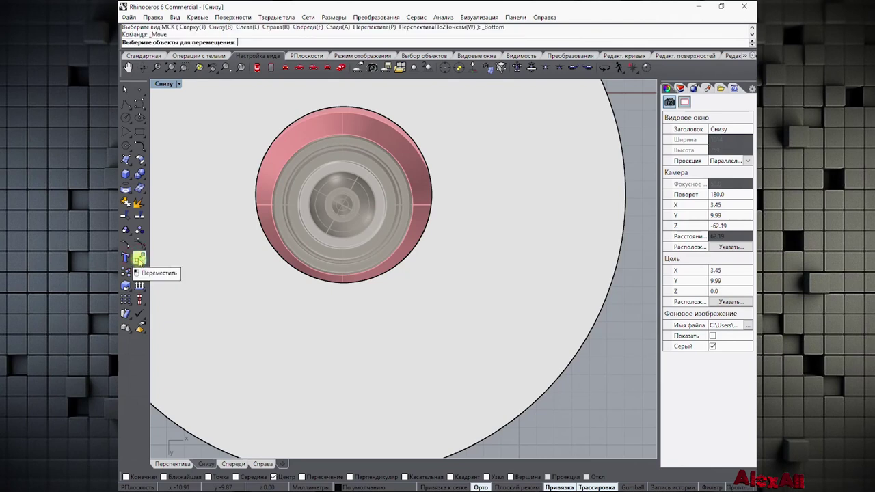
pyautogui.click(311, 234)
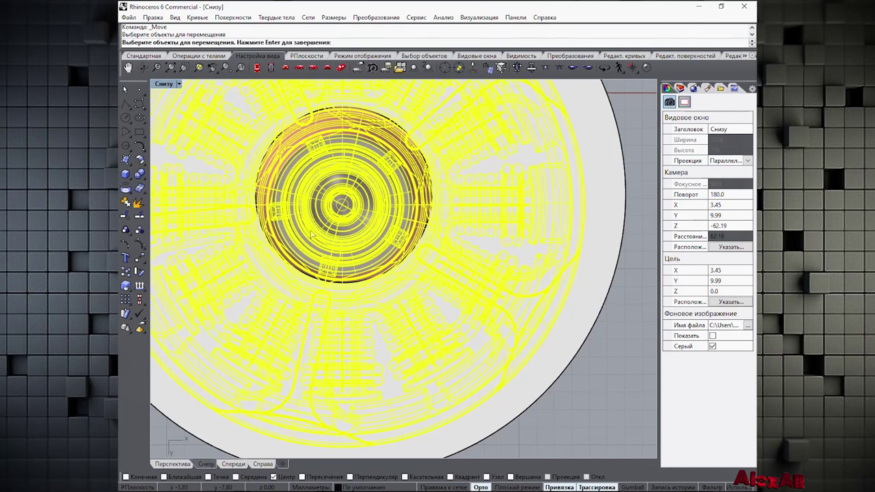
pyautogui.press('Return')
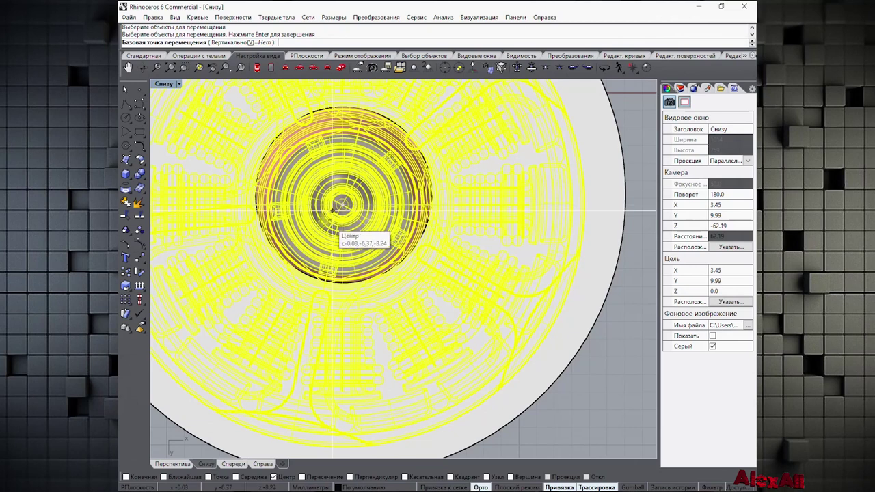
pyautogui.click(325, 219)
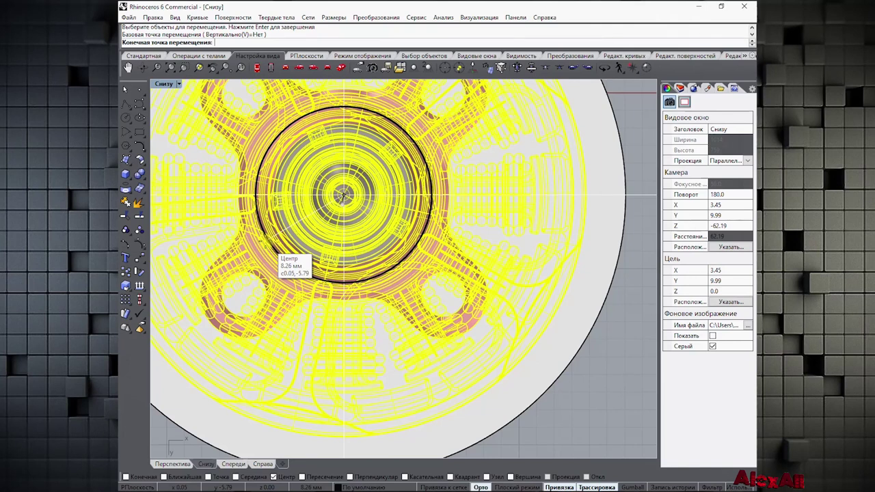
pyautogui.click(269, 246)
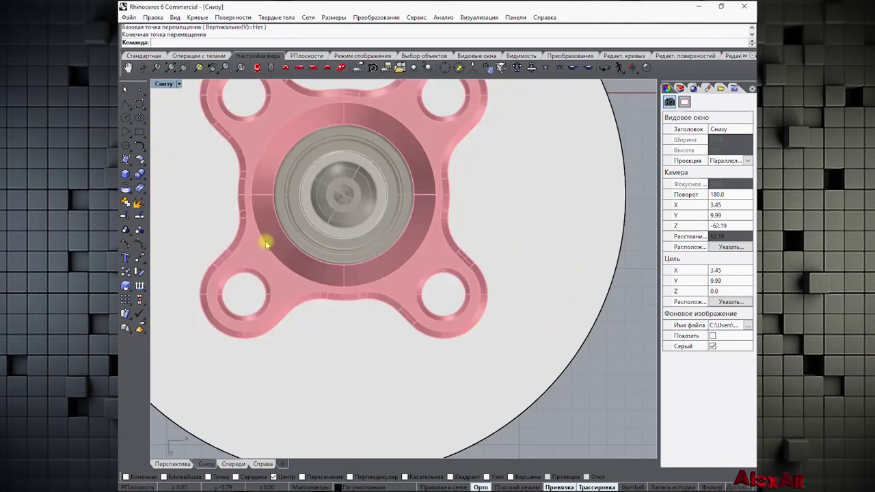
# Return to the four-viewport layout and change the Bottom viewport back to a Top view
pyautogui.scroll(-5, 282, 198)
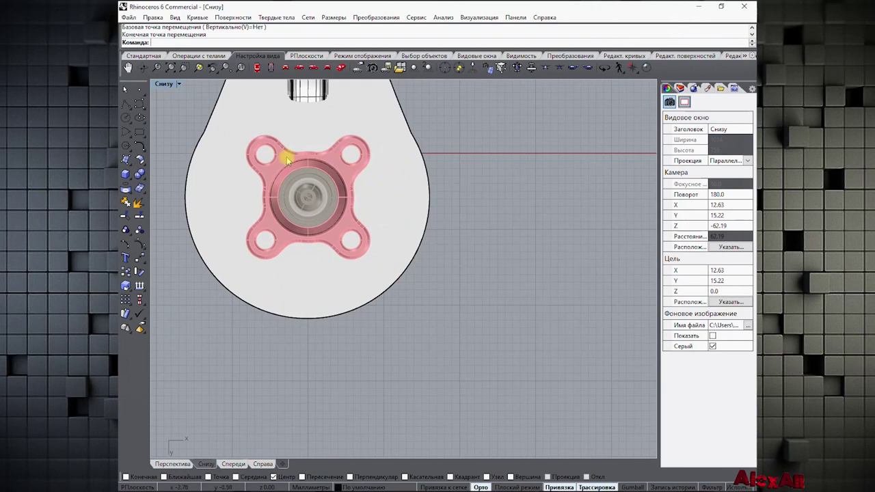
pyautogui.doubleClick(163, 84)
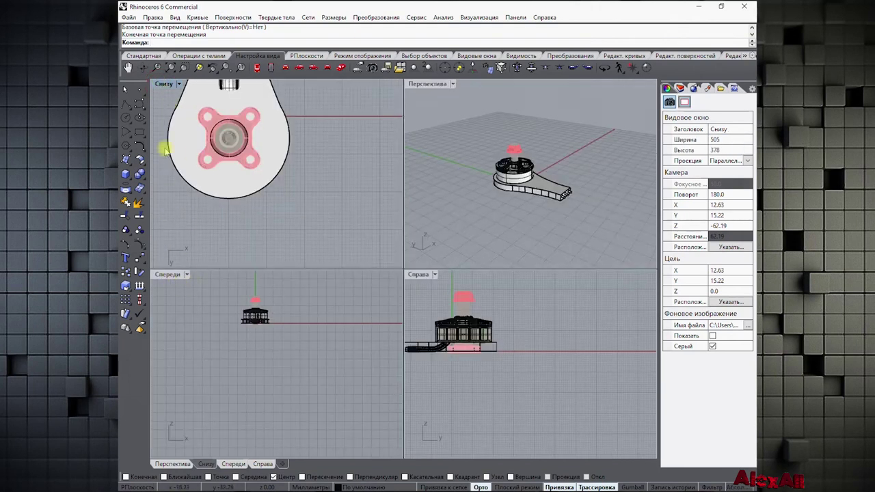
pyautogui.click(257, 67)
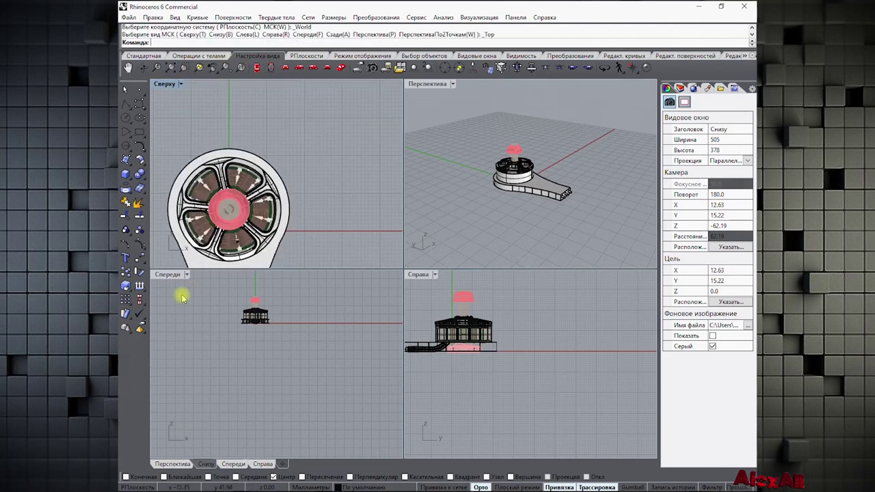
# Raise the motor vertically in the Front viewport until the bottom of its mounting base rests on the arm's upper surface
pyautogui.doubleClick(168, 274)
pyautogui.scroll(3, 359, 157)
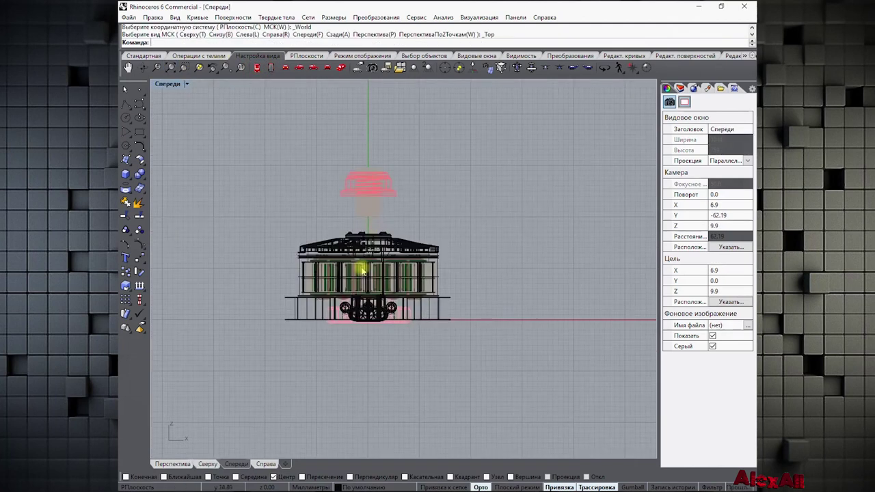
pyautogui.scroll(5, 362, 271)
pyautogui.click(357, 283)
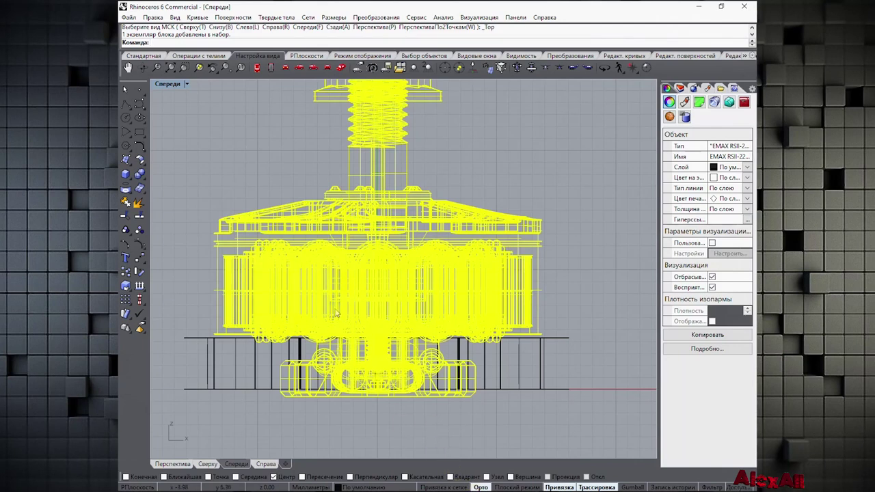
pyautogui.moveTo(381, 326); pyautogui.dragTo(384, 262)
pyautogui.scroll(8, 309, 315)
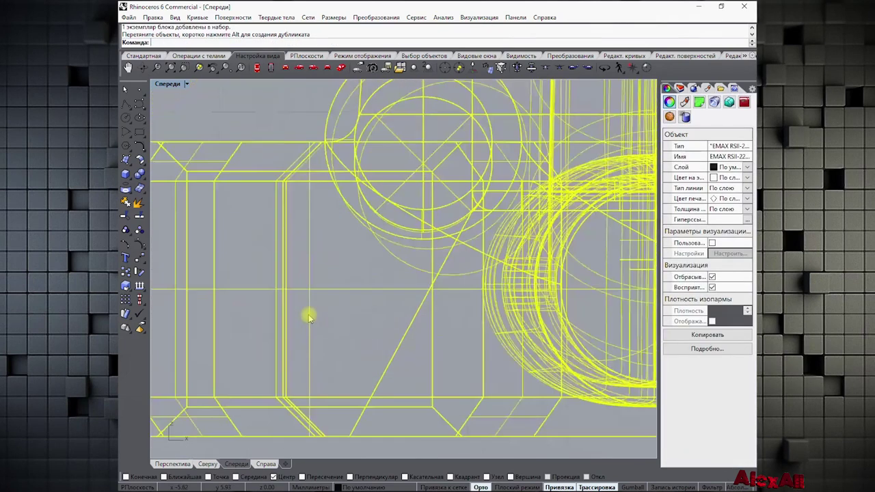
pyautogui.moveTo(308, 315); pyautogui.dragTo(365, 168, button='right')
pyautogui.moveTo(329, 253); pyautogui.dragTo(329, 290)
pyautogui.scroll(-10, 330, 290)
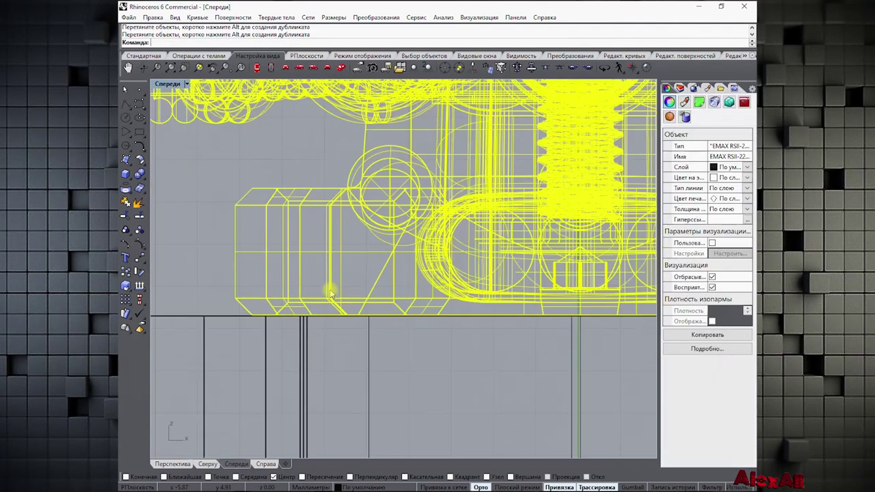
# Maximize the Perspective viewport with the motor and arm in view, and rename layer Слой 01 as Motor
pyautogui.doubleClick(168, 83)
pyautogui.click(458, 164)
pyautogui.moveTo(465, 152); pyautogui.dragTo(432, 86, button='right')
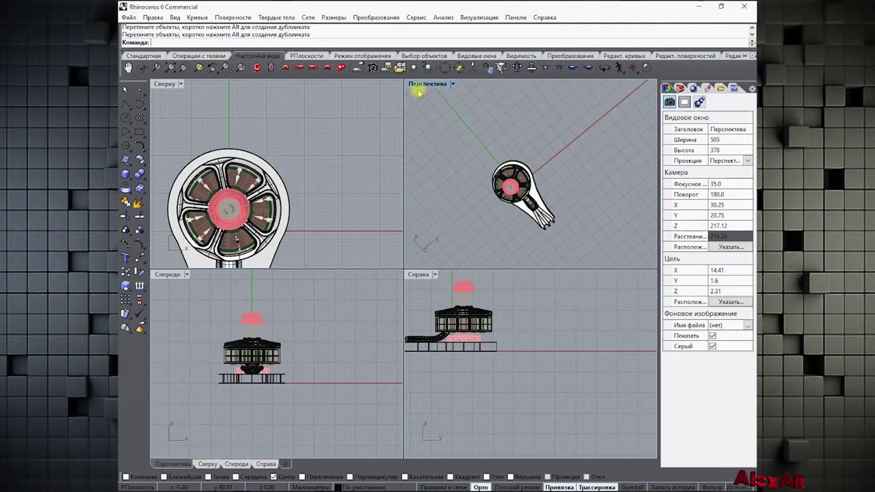
pyautogui.doubleClick(424, 87)
pyautogui.moveTo(340, 244); pyautogui.dragTo(515, 181, button='right')
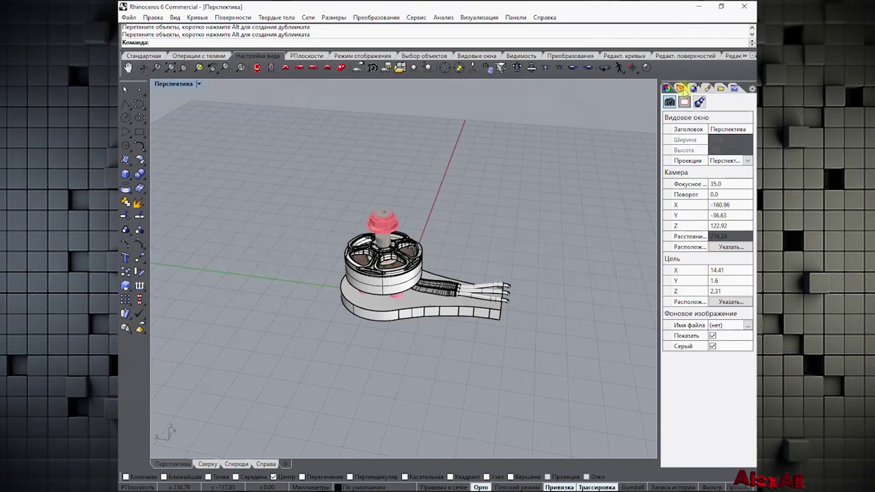
pyautogui.click(682, 88)
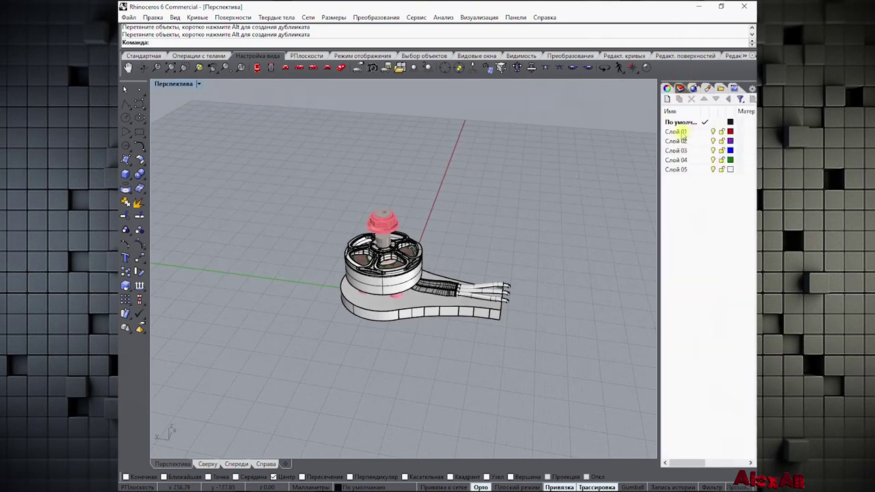
pyautogui.click(680, 132)
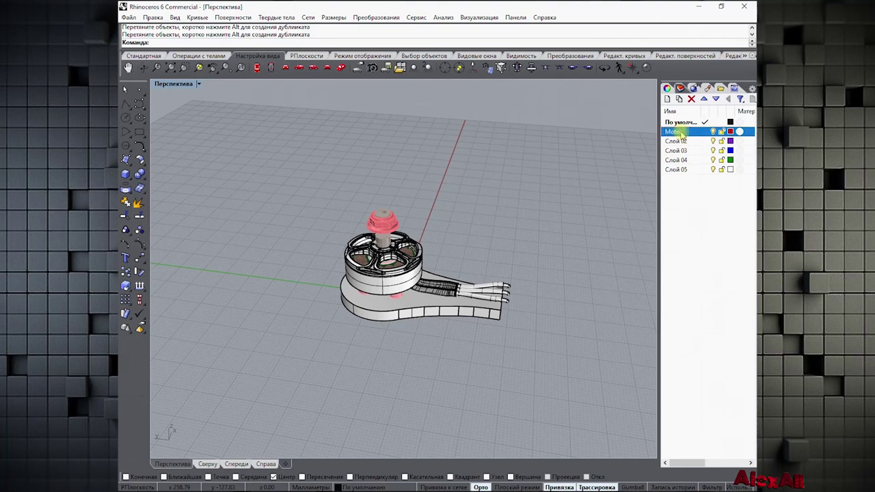
# Move the motor block onto the Motor layer and hide that layer
pyautogui.click(406, 255)
pyautogui.rightClick(675, 131)
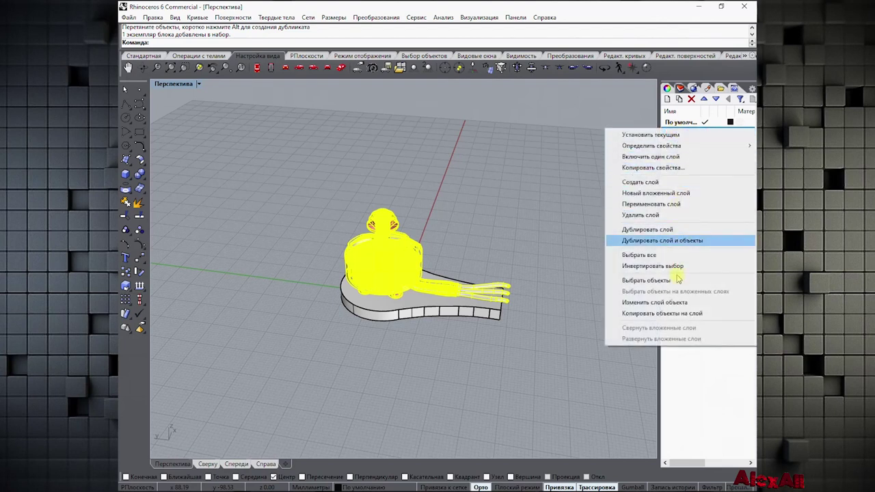
pyautogui.click(675, 303)
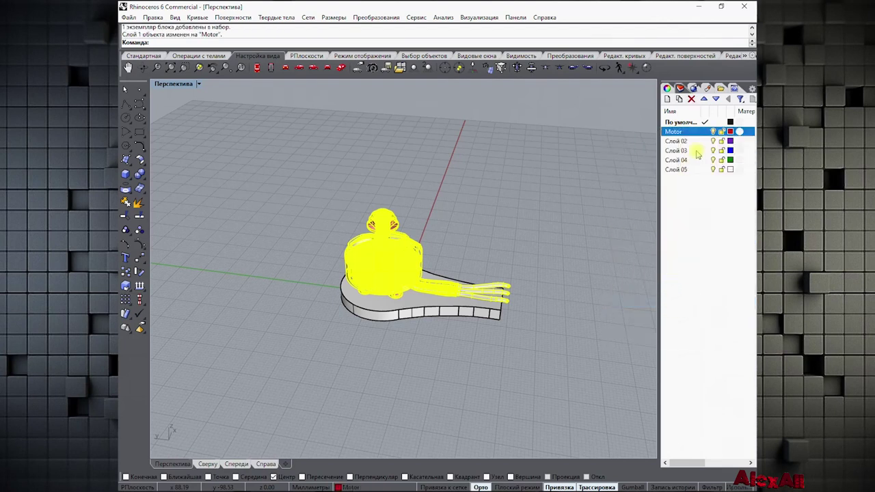
pyautogui.click(714, 131)
# Rename layer Слой 02 as Arm and move the arm solid onto it
pyautogui.click(453, 294)
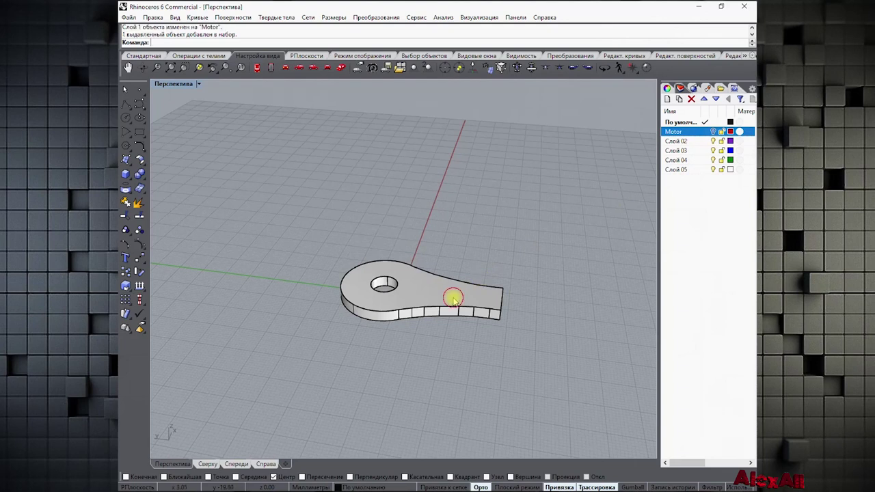
pyautogui.click(676, 141)
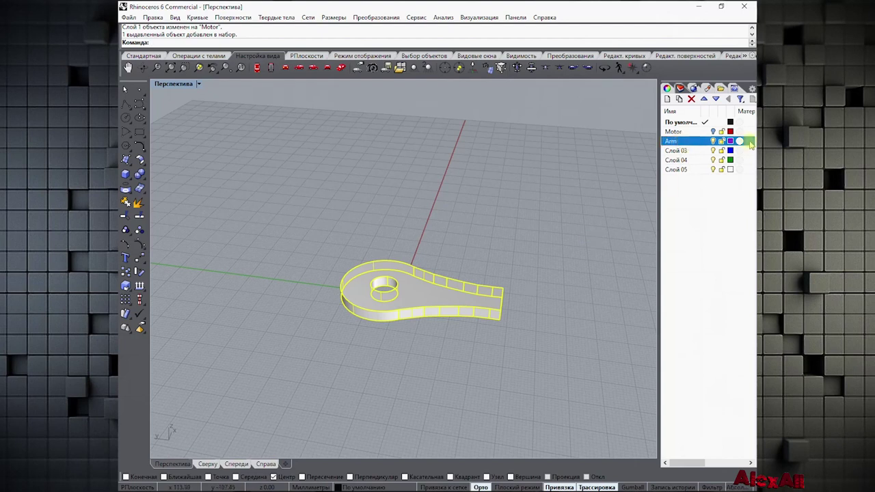
pyautogui.rightClick(687, 142)
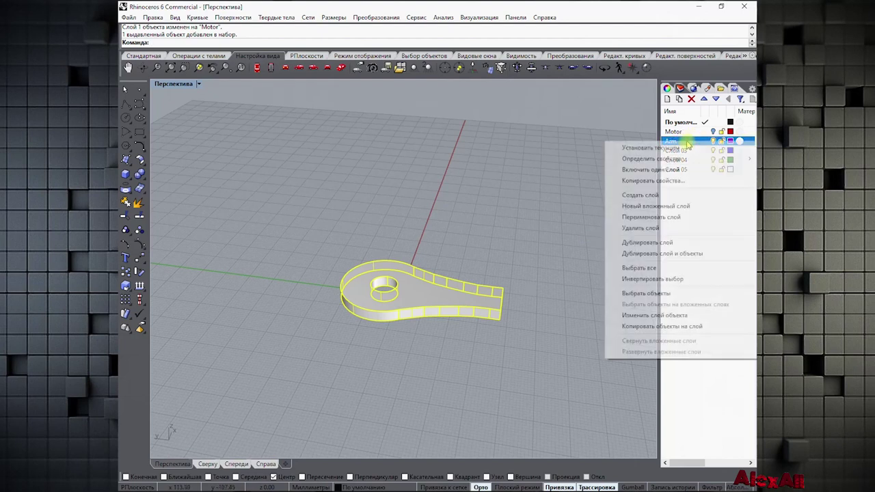
pyautogui.click(647, 315)
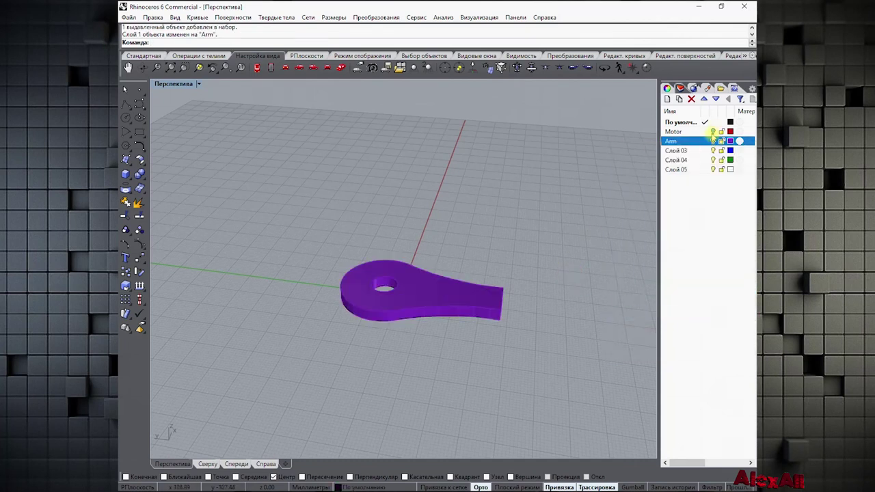
# Change the Arm layer's colour to red
pyautogui.click(730, 140)
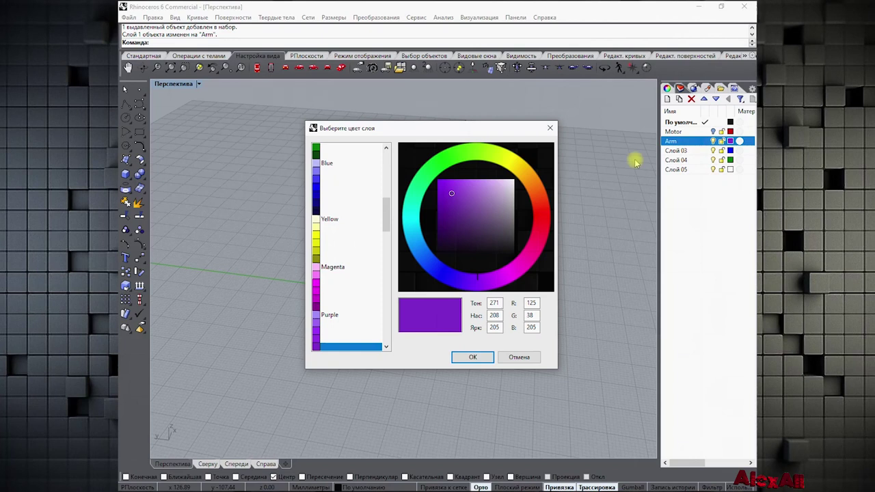
pyautogui.click(537, 214)
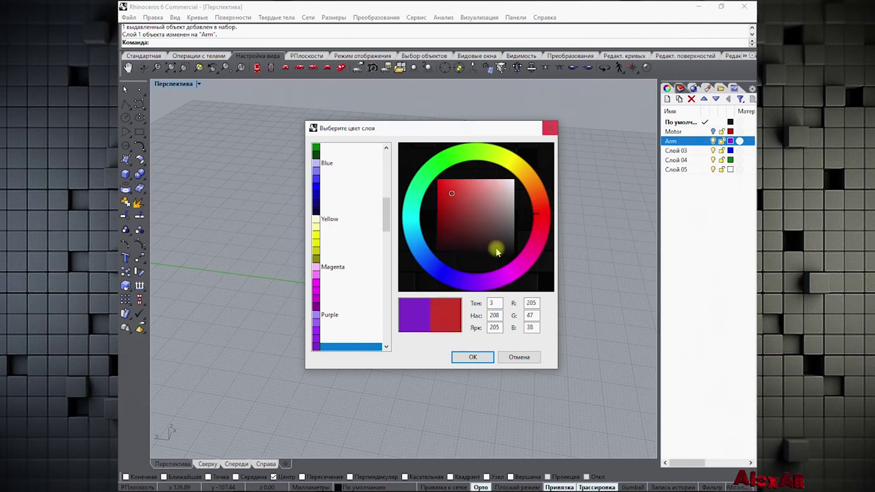
pyautogui.click(472, 356)
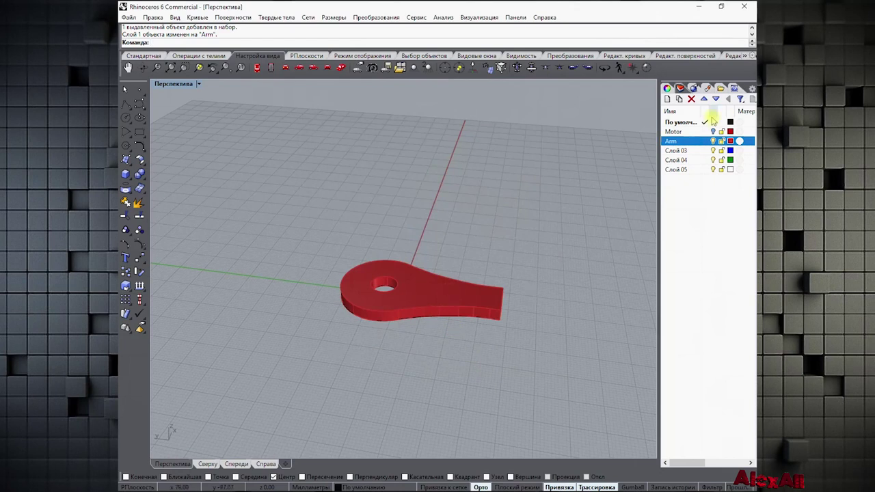
# Set the Arm layer's colour to magenta-pink and turn the Motor layer's visibility back on
pyautogui.click(731, 141)
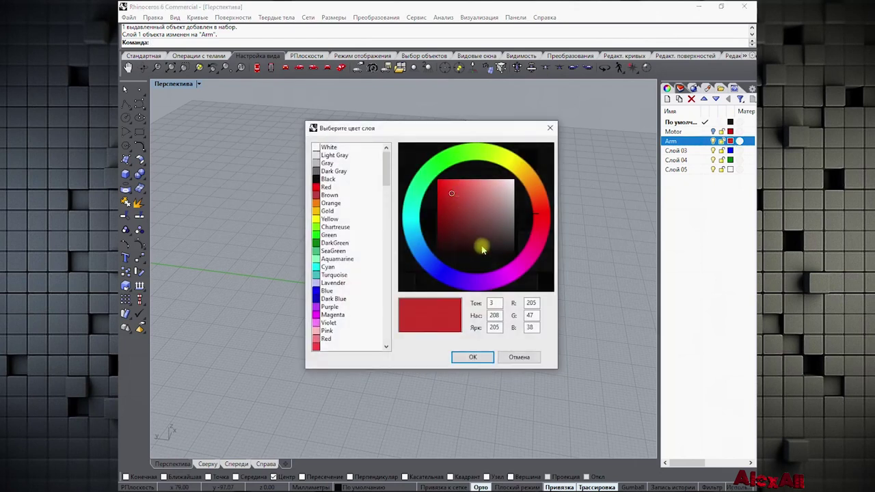
pyautogui.click(537, 250)
pyautogui.click(472, 357)
pyautogui.moveTo(479, 366); pyautogui.dragTo(438, 253, button='right')
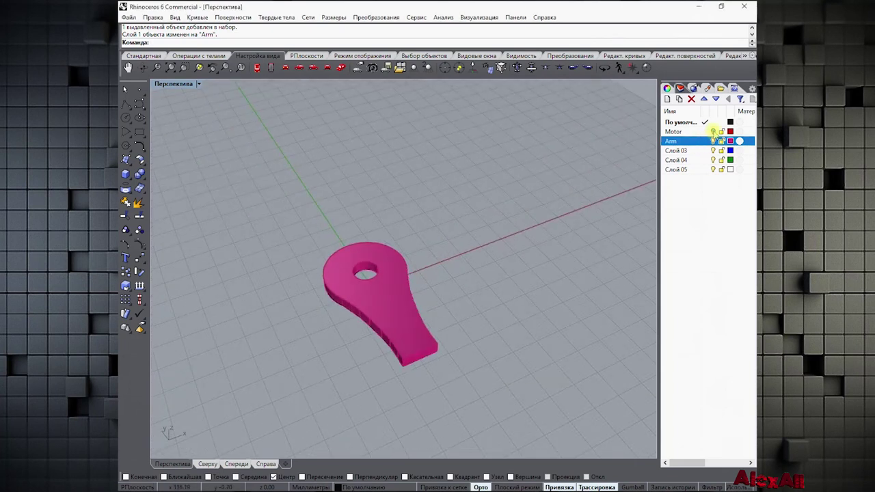
pyautogui.click(712, 132)
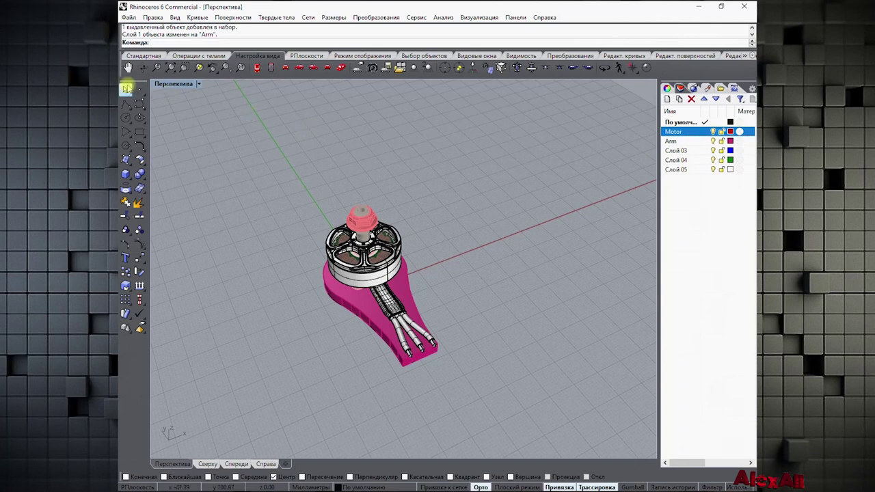
# Restore the four-viewport layout and set the Perspective viewport to Wireframe, framing the motor's mounting base from beneath the arm
pyautogui.click(171, 86)
pyautogui.click(171, 86)
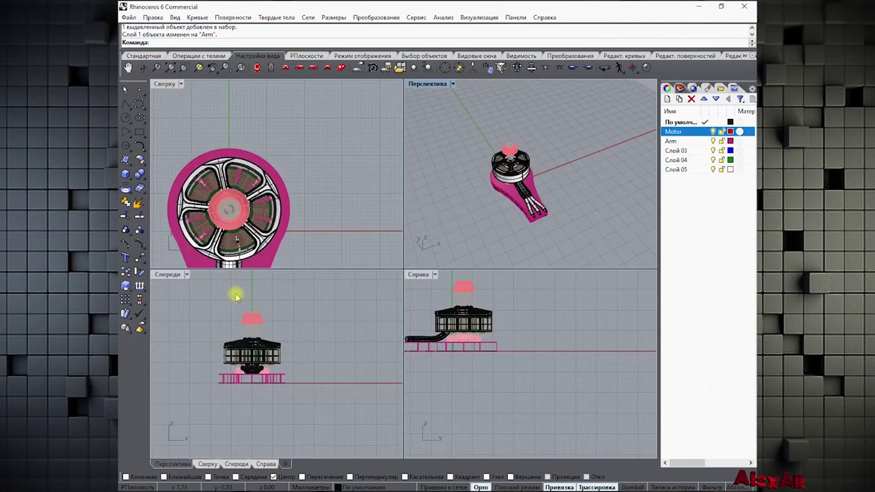
pyautogui.scroll(-2, 214, 163)
pyautogui.scroll(-2, 283, 108)
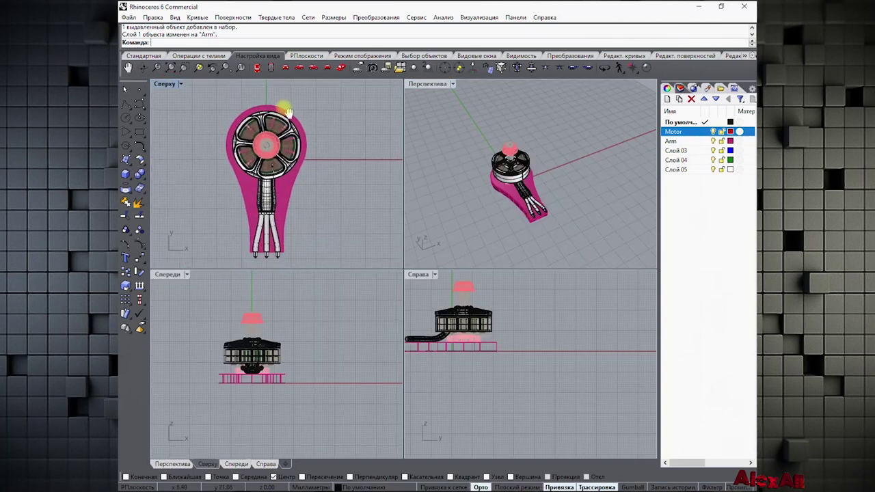
pyautogui.moveTo(509, 185); pyautogui.dragTo(554, 104, button='right')
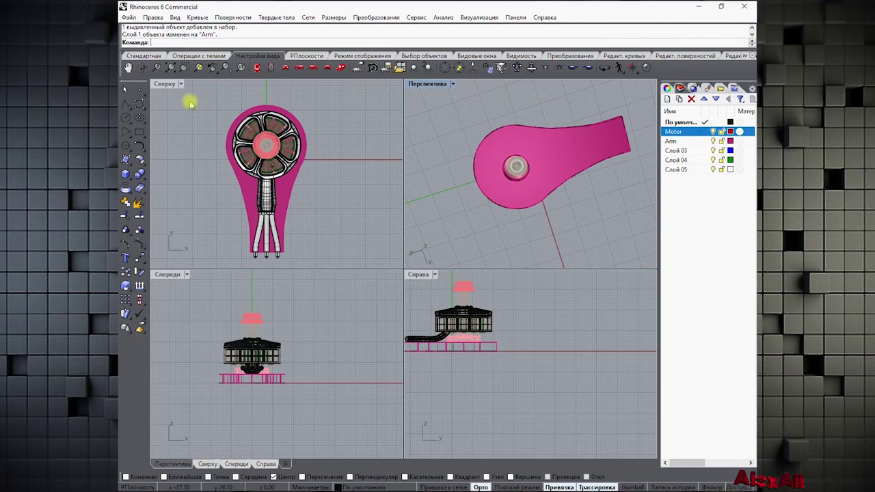
pyautogui.click(452, 85)
pyautogui.click(419, 113)
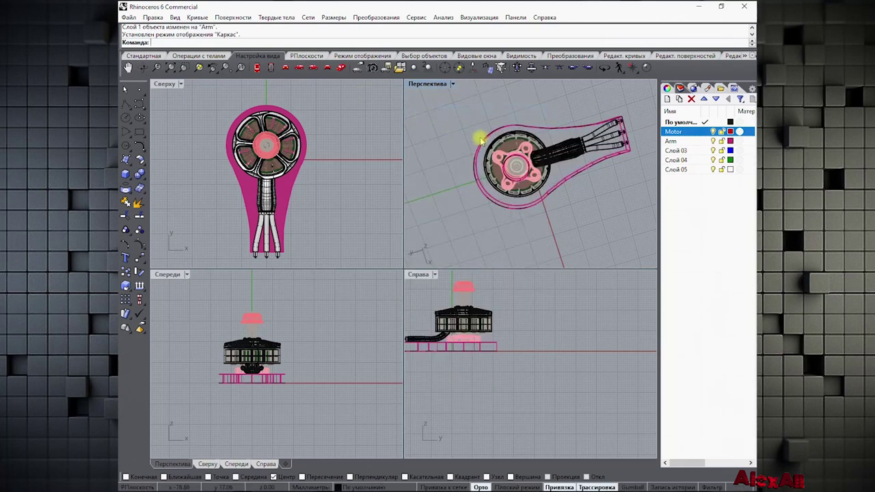
pyautogui.scroll(6, 537, 146)
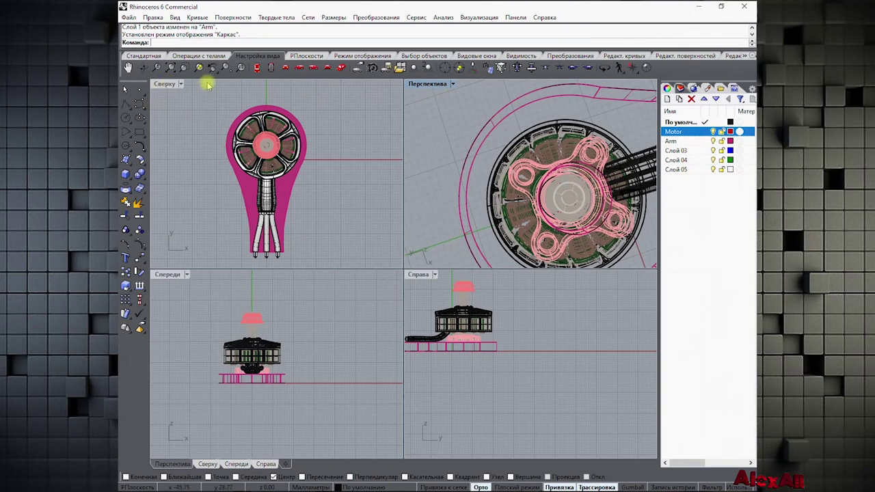
# Set the Top viewport to Wireframe, maximize it and change it to a Bottom view framing the motor's mounting holes
pyautogui.click(181, 84)
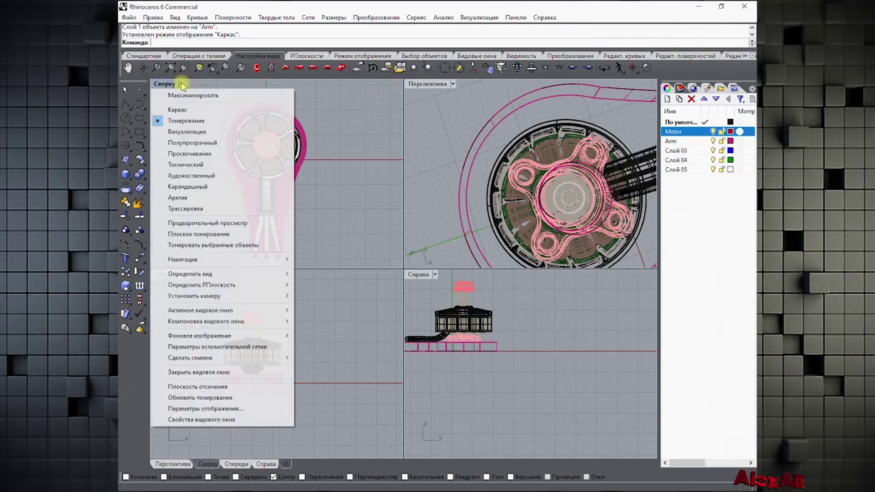
pyautogui.click(158, 109)
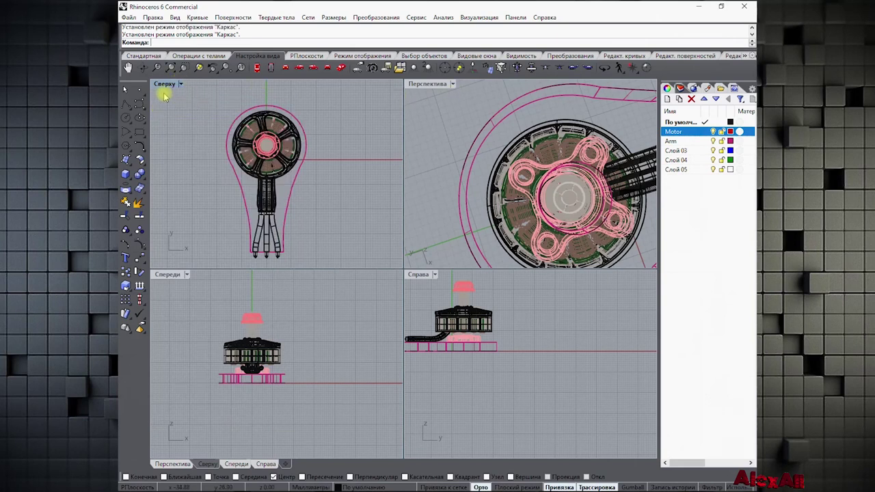
pyautogui.doubleClick(165, 84)
pyautogui.click(181, 83)
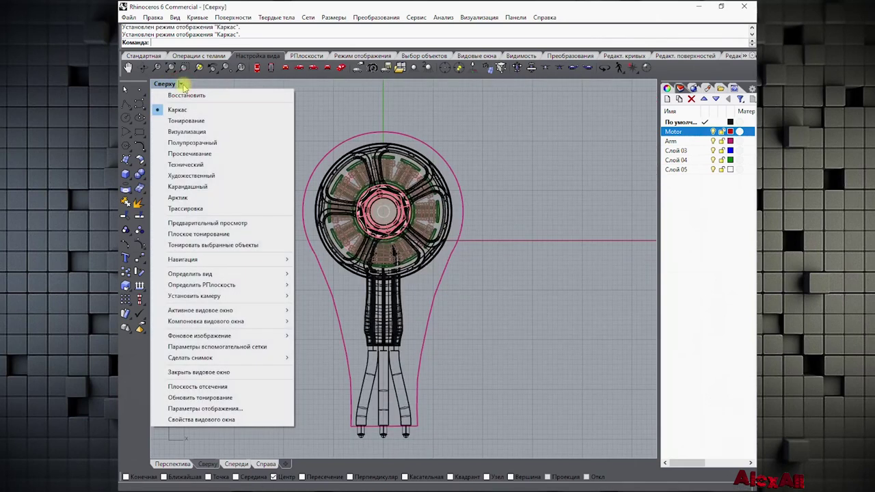
pyautogui.click(256, 68)
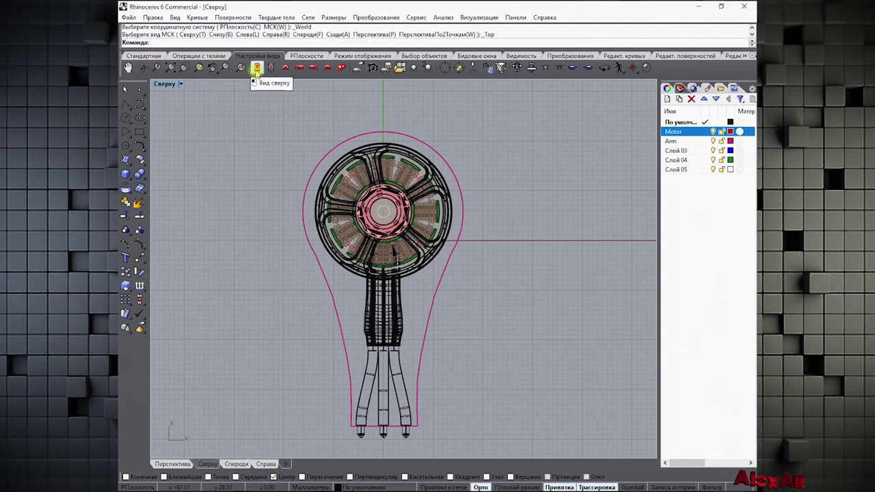
pyautogui.click(258, 72)
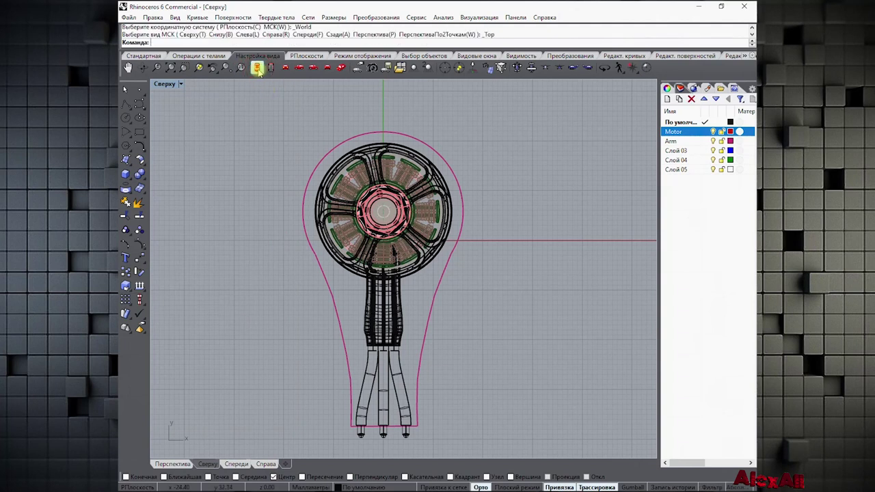
pyautogui.rightClick(258, 68)
pyautogui.moveTo(328, 277); pyautogui.dragTo(272, 216, button='right')
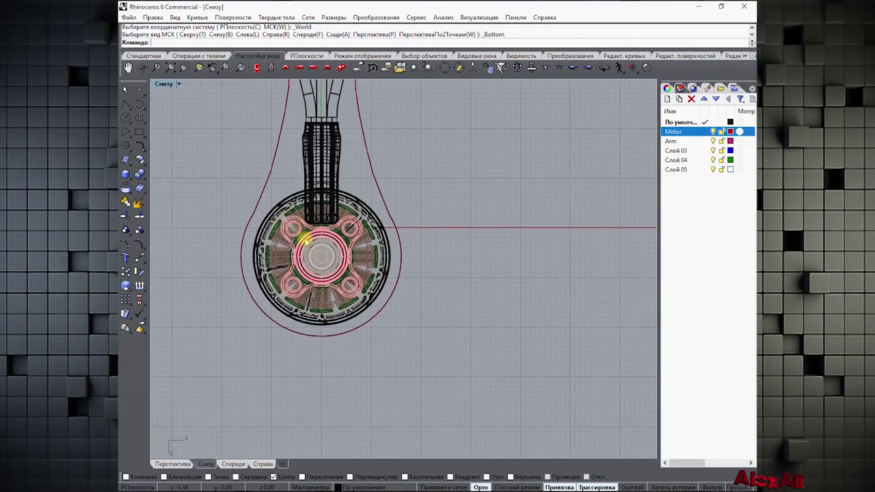
pyautogui.scroll(10, 306, 227)
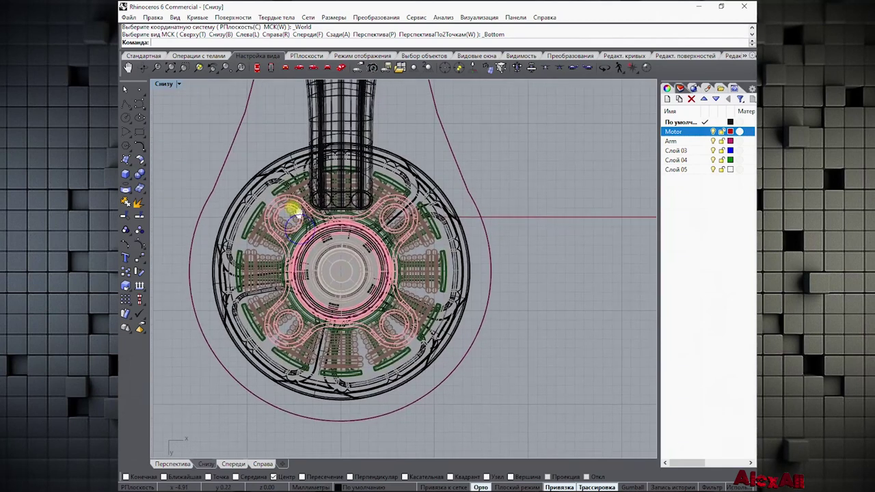
# Draw a 16 mm diameter circle centred on the motor's axis, hiding the Motor layer to check it against the arm outline
pyautogui.press('Down')
pyautogui.press('Down')
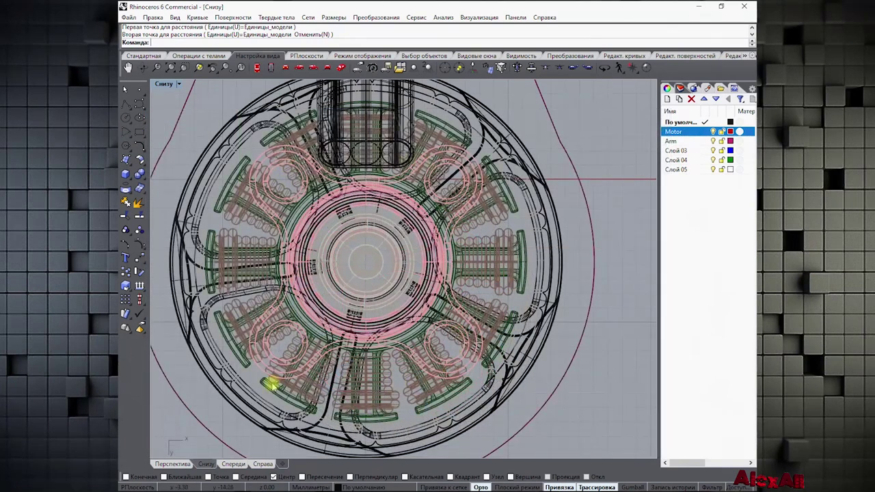
pyautogui.click(125, 117)
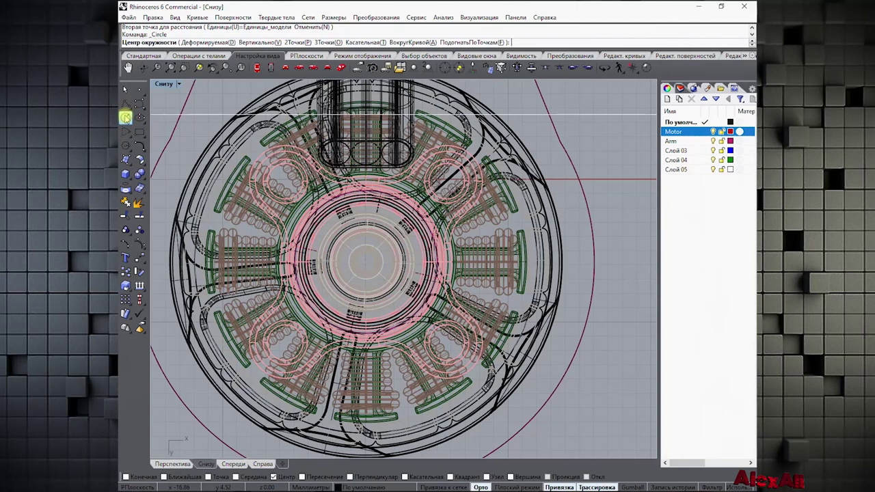
pyautogui.click(342, 290)
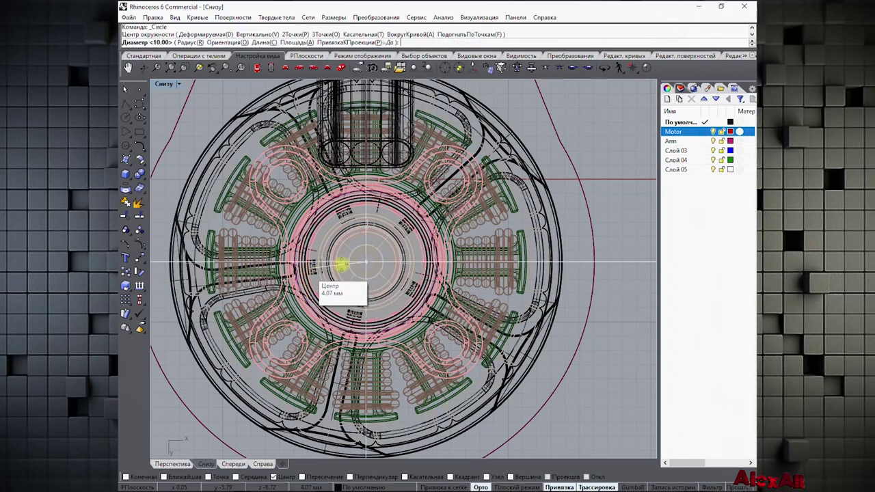
pyautogui.click(713, 132)
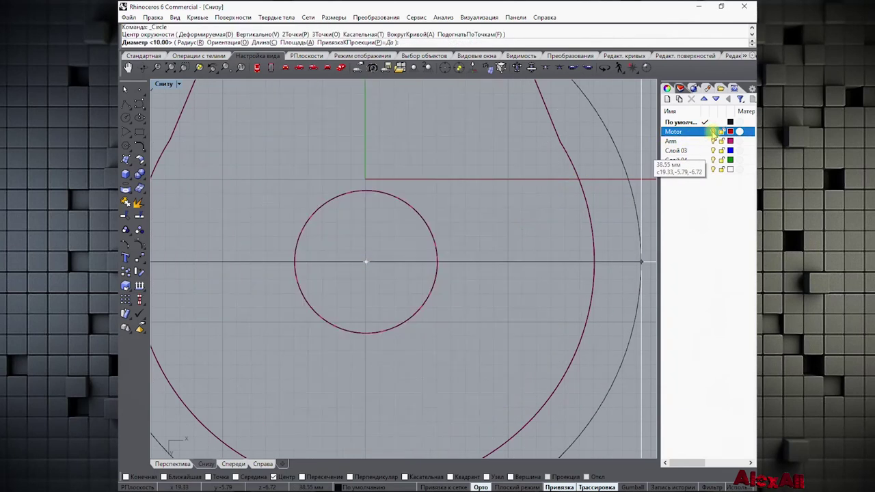
pyautogui.write('16')
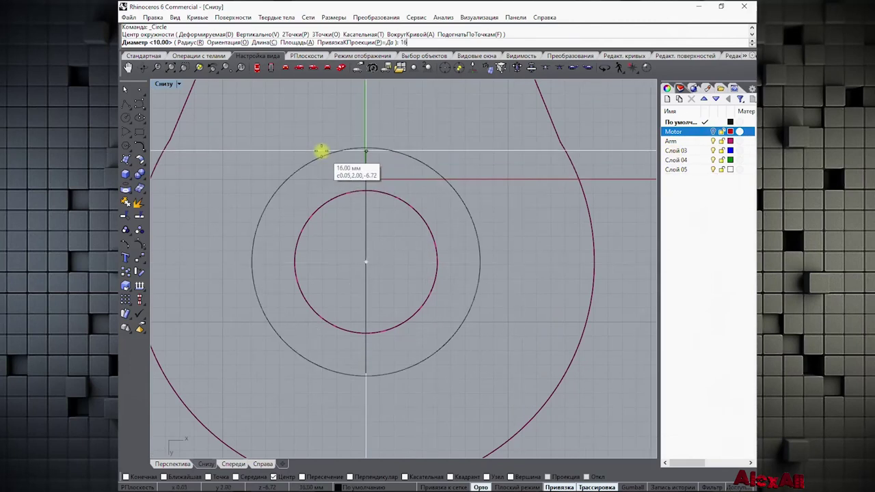
pyautogui.press('Return')
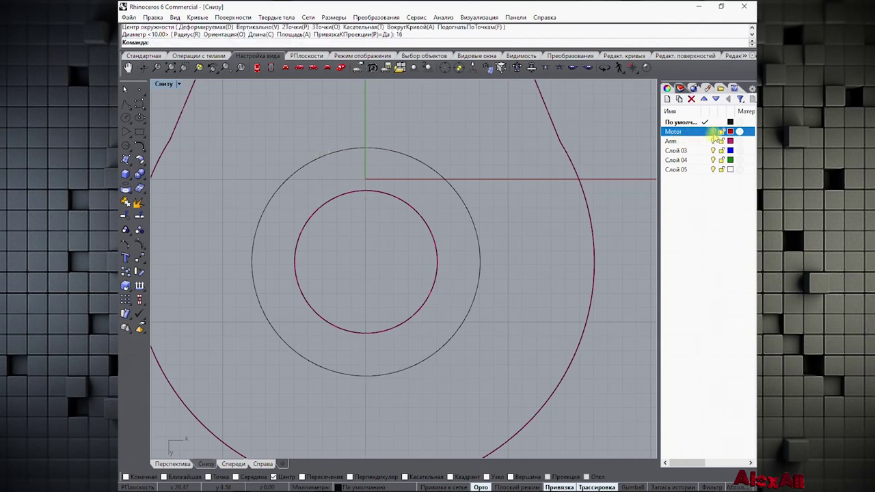
# Show the Motor layer and, using only the Near snap, draw a 2.5 mm diameter circle on the 16 mm circle at the upper-left mounting hole
pyautogui.click(713, 131)
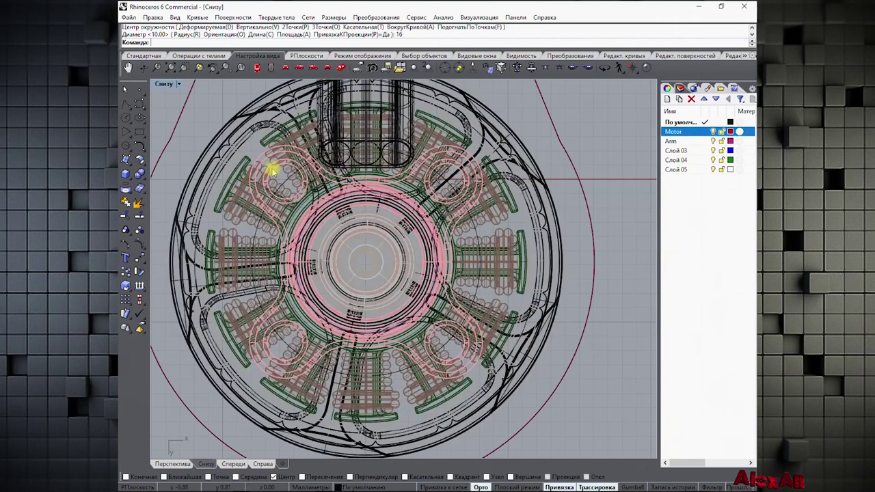
pyautogui.scroll(5, 273, 164)
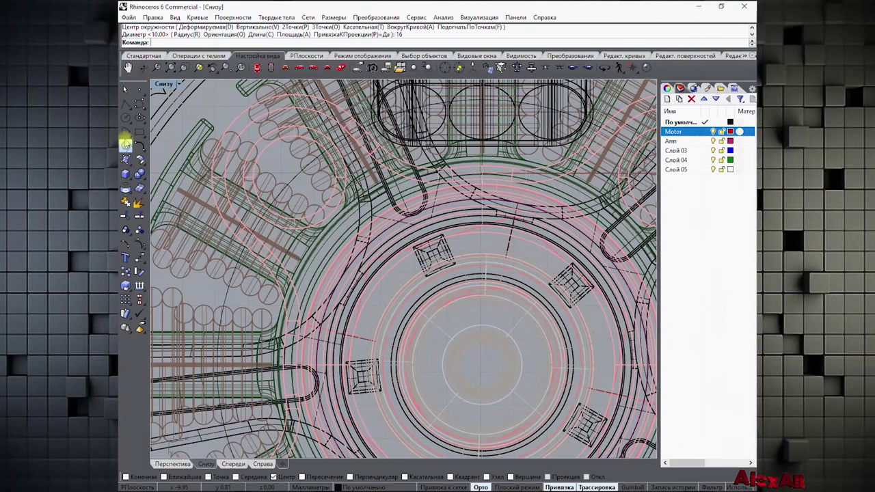
pyautogui.click(125, 118)
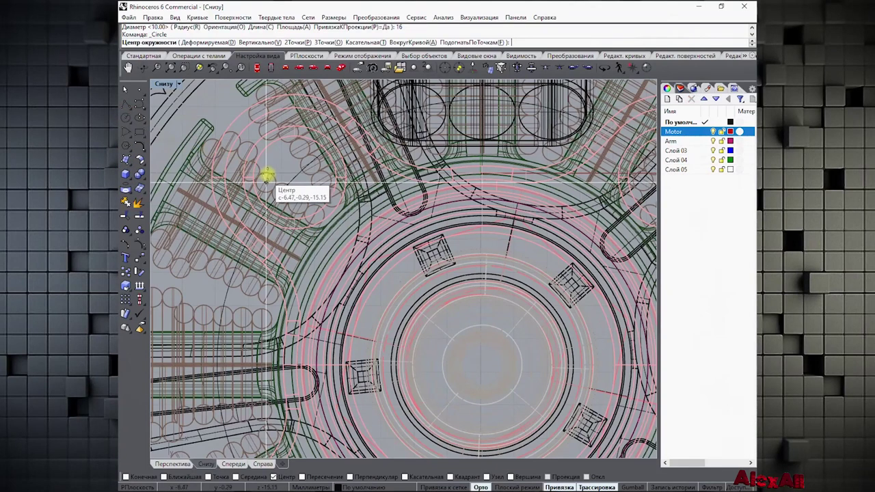
pyautogui.click(483, 367)
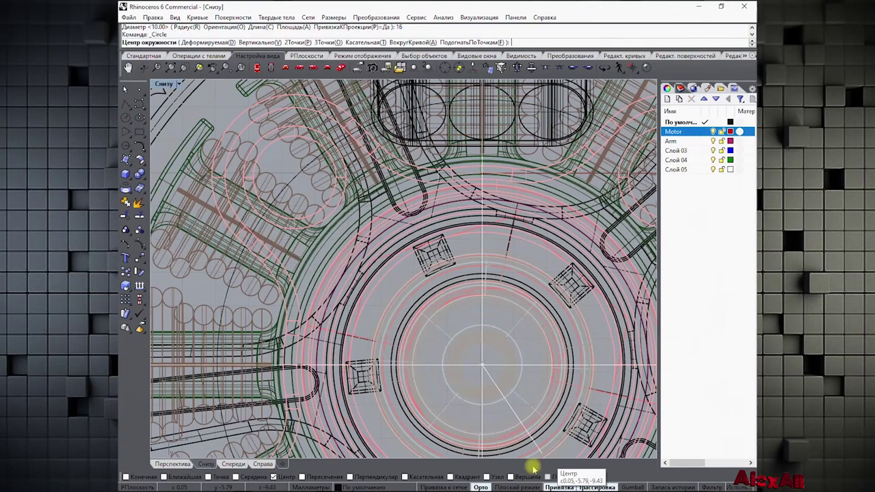
pyautogui.click(273, 477)
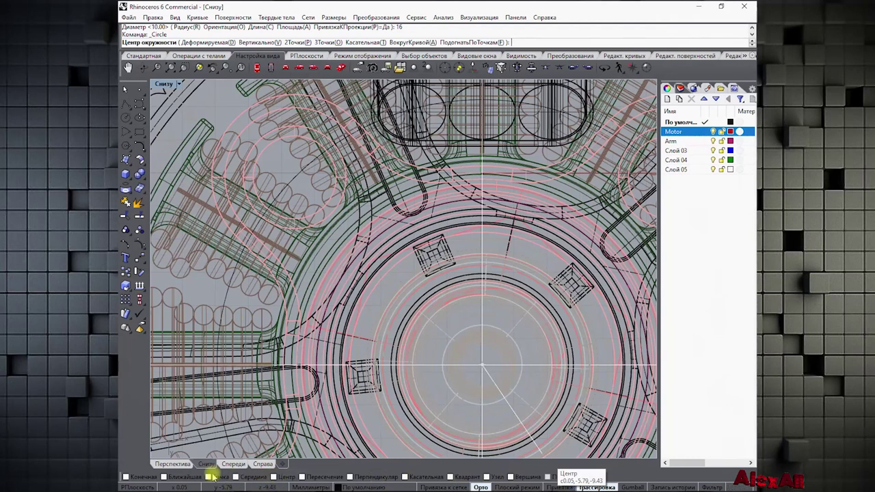
pyautogui.click(164, 476)
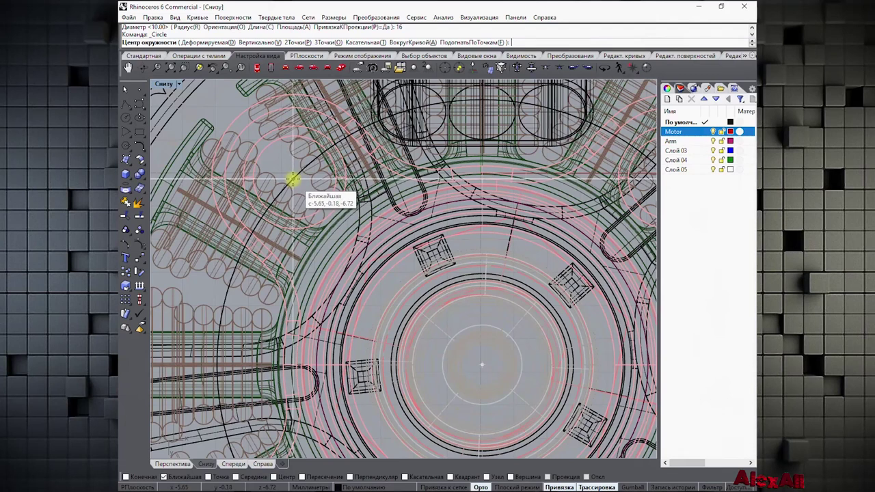
pyautogui.click(292, 180)
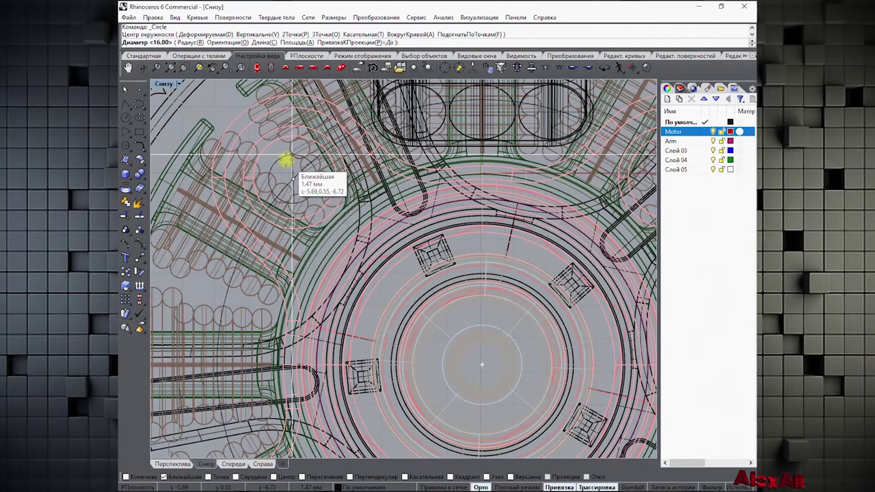
pyautogui.write('2.5')
pyautogui.press('Return')
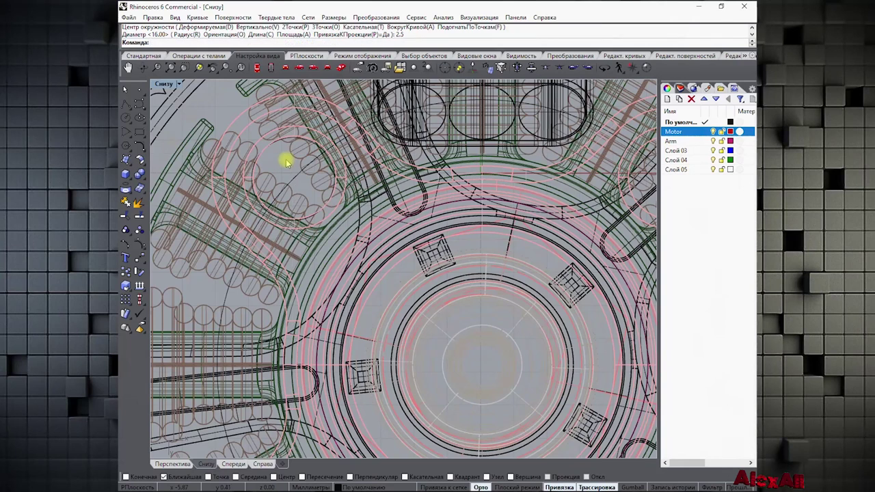
# Move the 2.5 mm circle slightly so it lines up with the motor's upper-left mounting hole
pyautogui.scroll(2, 286, 159)
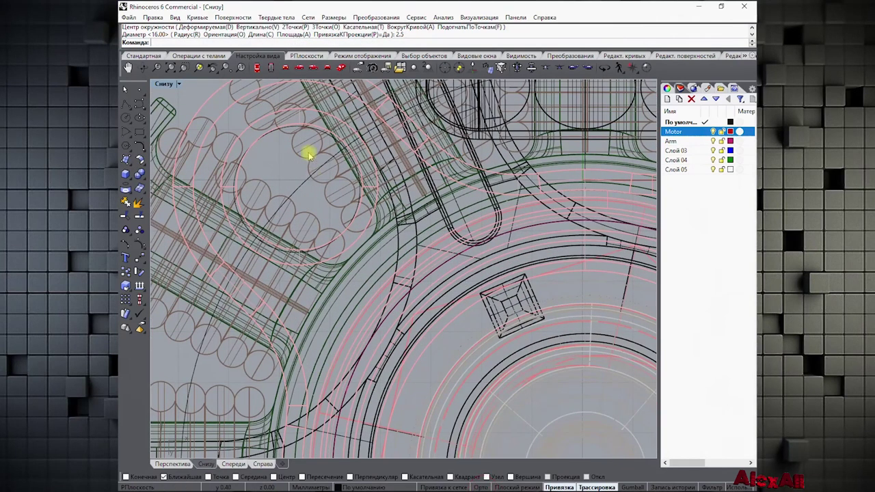
pyautogui.scroll(3, 318, 157)
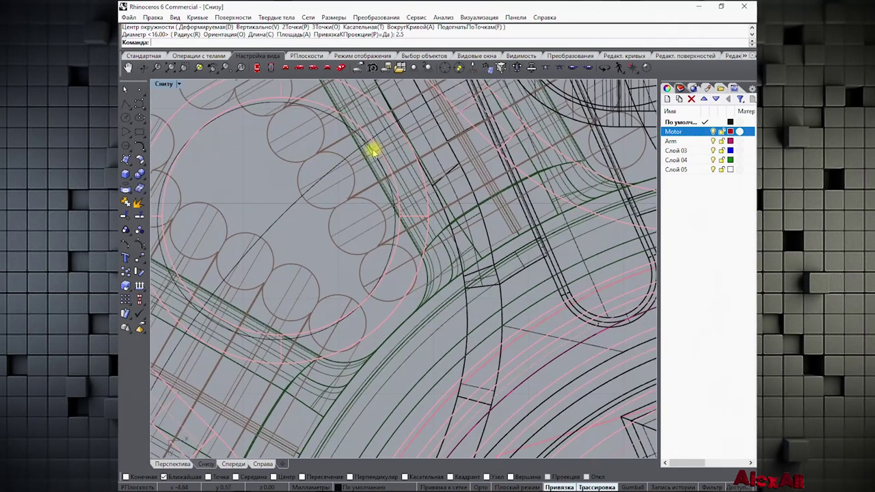
pyautogui.click(371, 150)
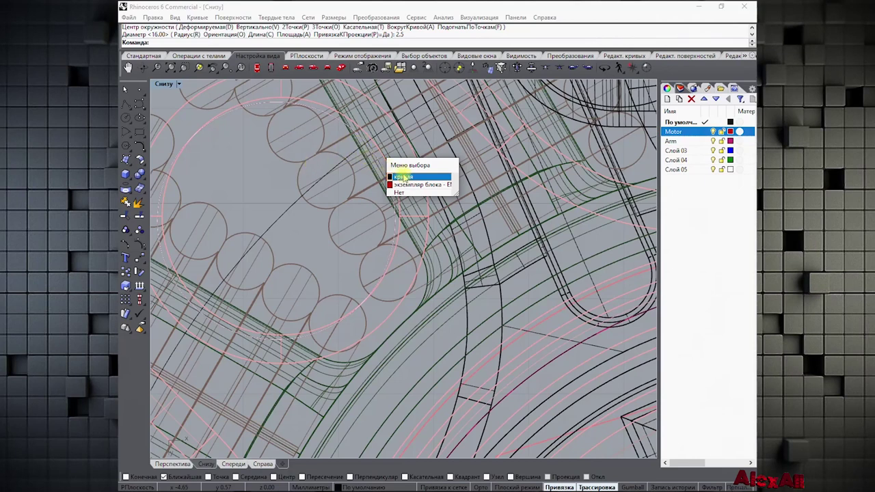
pyautogui.click(403, 176)
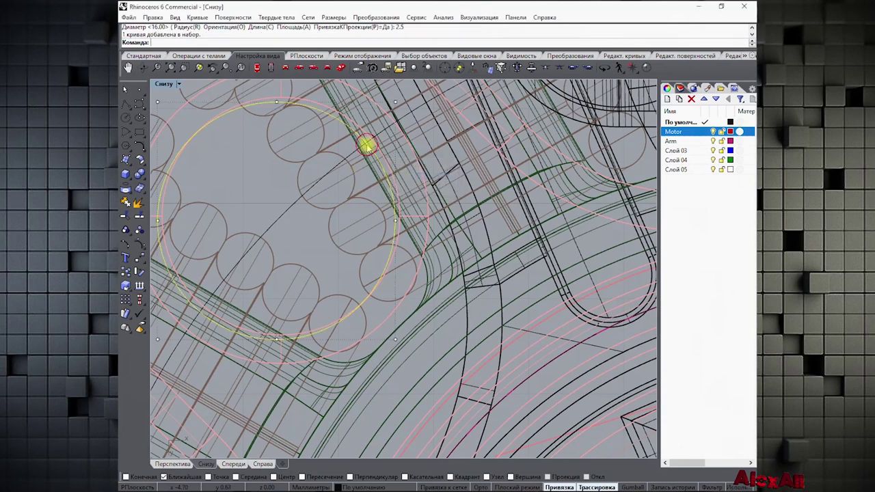
pyautogui.moveTo(371, 144); pyautogui.dragTo(371, 140)
pyautogui.click(252, 168)
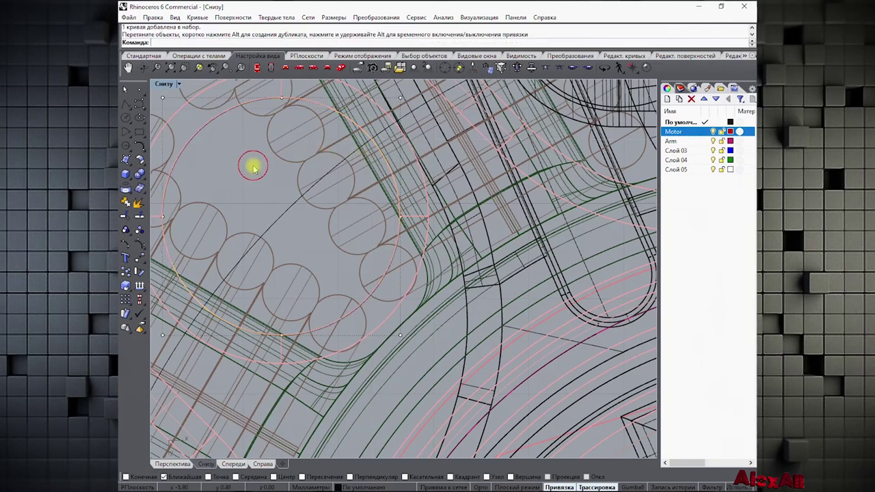
pyautogui.scroll(-4, 264, 176)
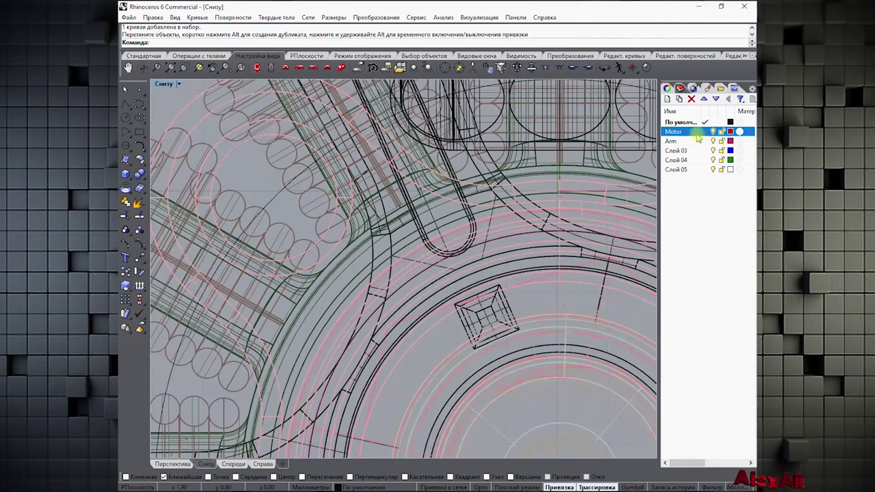
# Hide the Motor layer and frame the arm outline with the mounting circles
pyautogui.click(713, 140)
pyautogui.scroll(-5, 372, 185)
pyautogui.moveTo(371, 185); pyautogui.dragTo(321, 169, button='right')
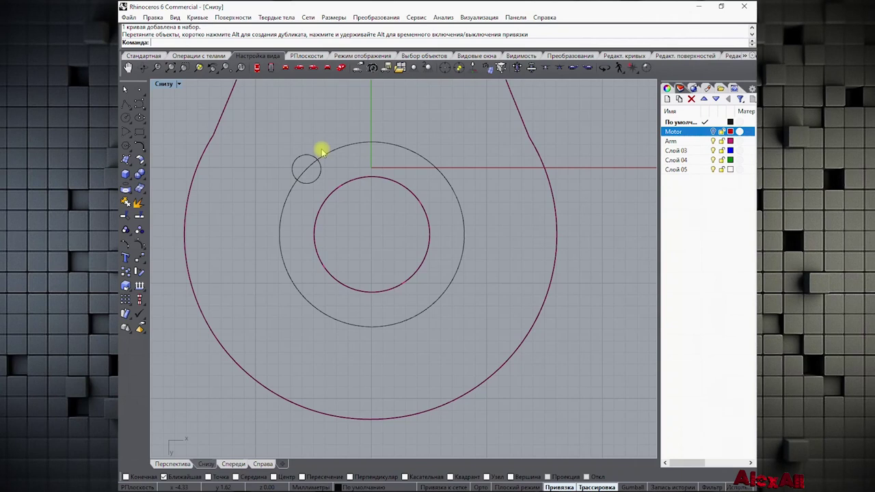
pyautogui.scroll(3, 313, 199)
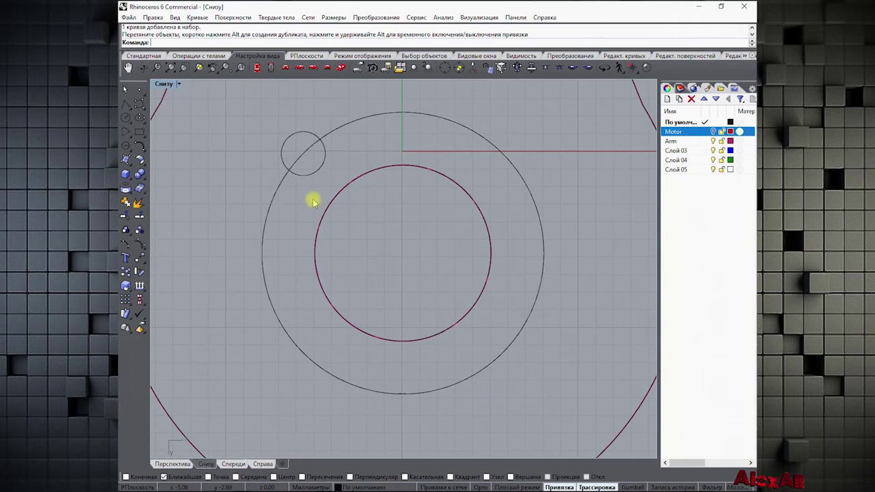
pyautogui.moveTo(313, 201); pyautogui.dragTo(301, 178, button='right')
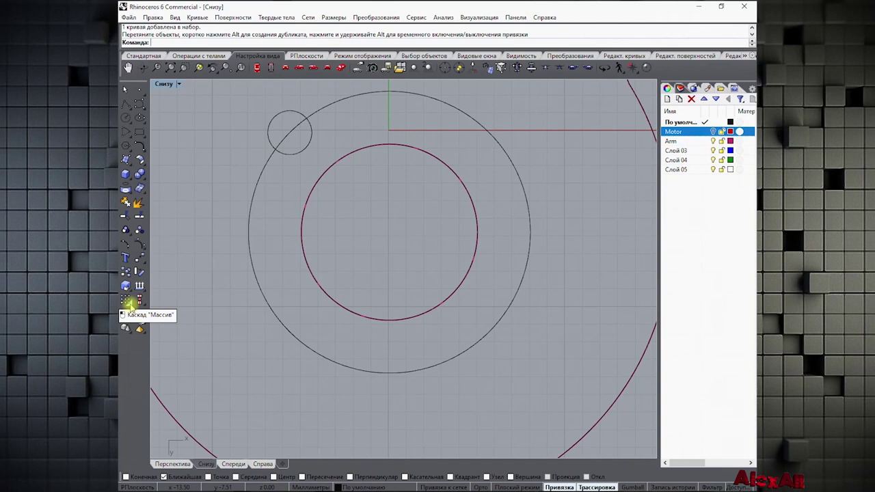
# Polar-array the 2.5 mm circle about the 16 mm circle's centre, using the Center snap, with 4 items over 360 degrees
pyautogui.click(129, 305)
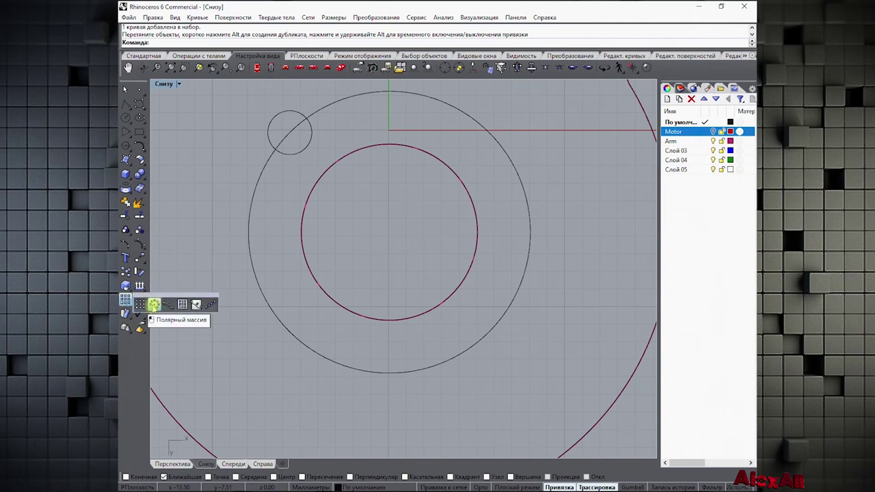
pyautogui.click(154, 305)
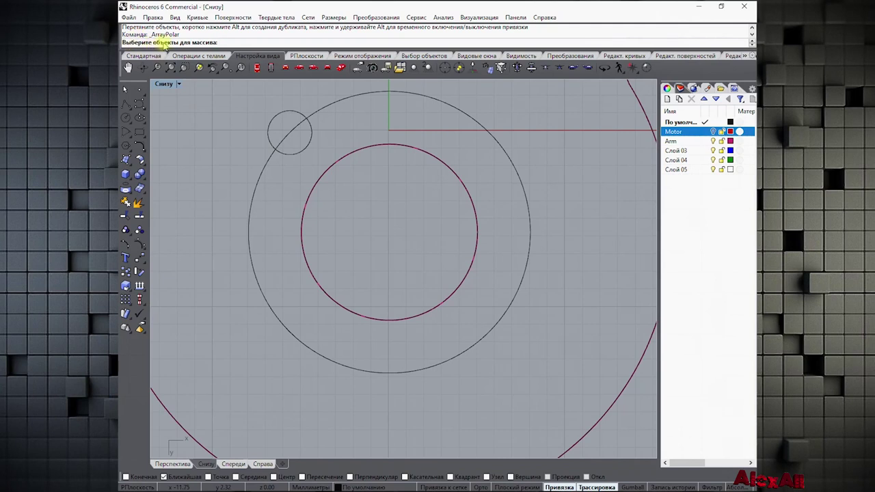
pyautogui.click(271, 119)
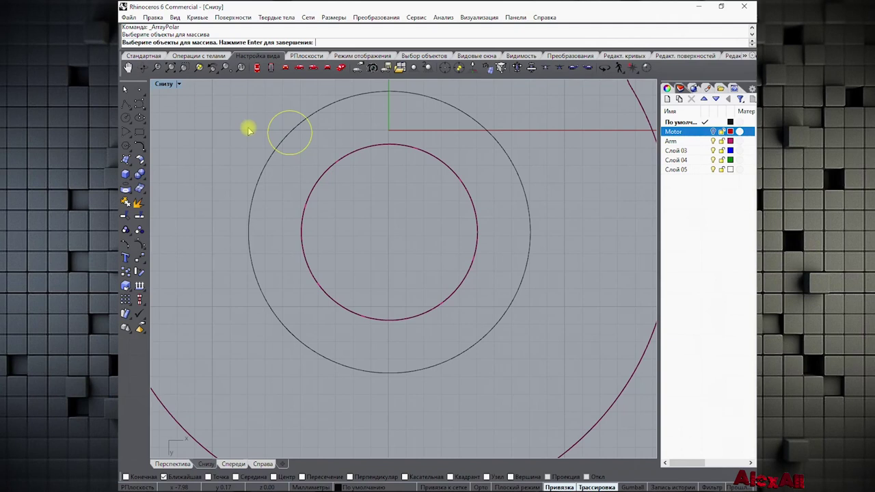
pyautogui.press('Return')
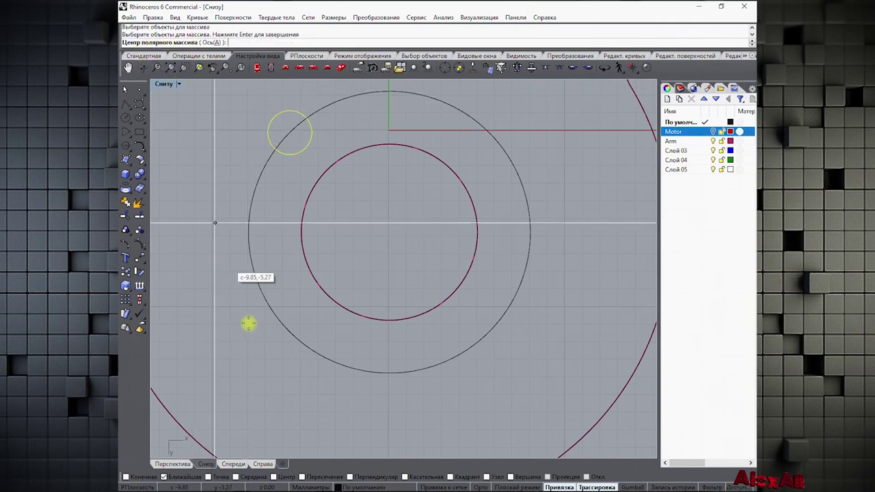
pyautogui.click(273, 477)
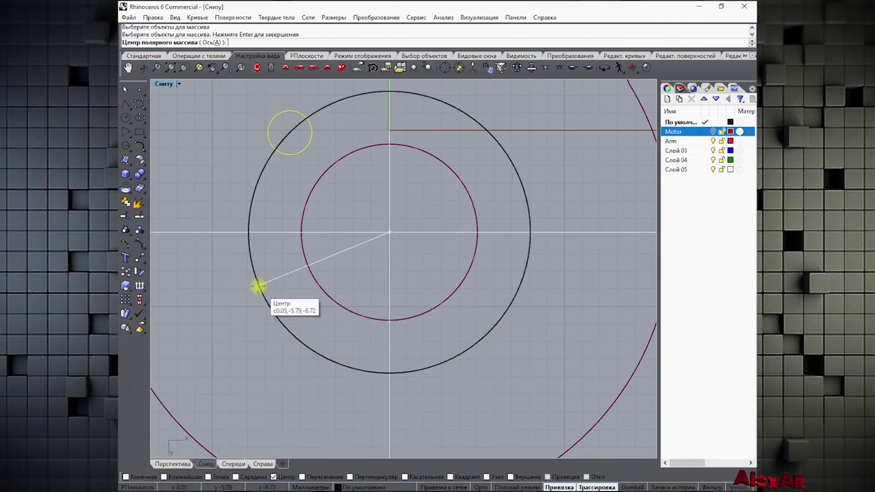
pyautogui.click(259, 287)
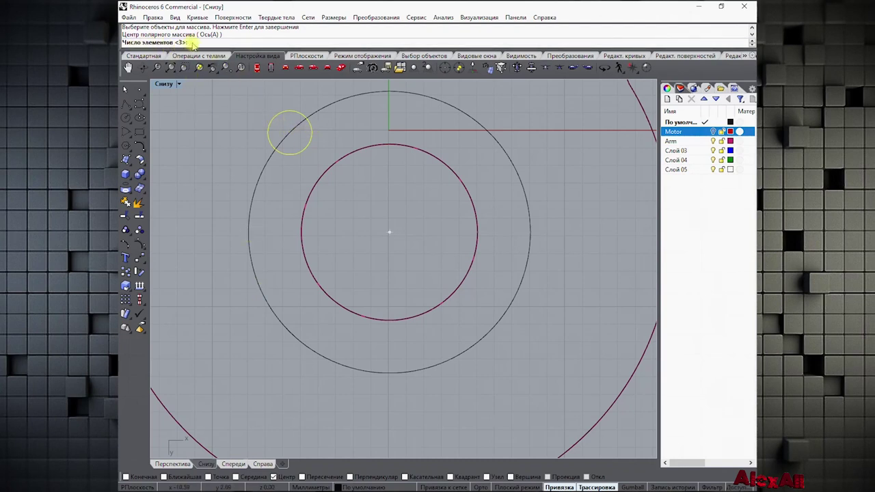
pyautogui.write('4')
pyautogui.press('Return')
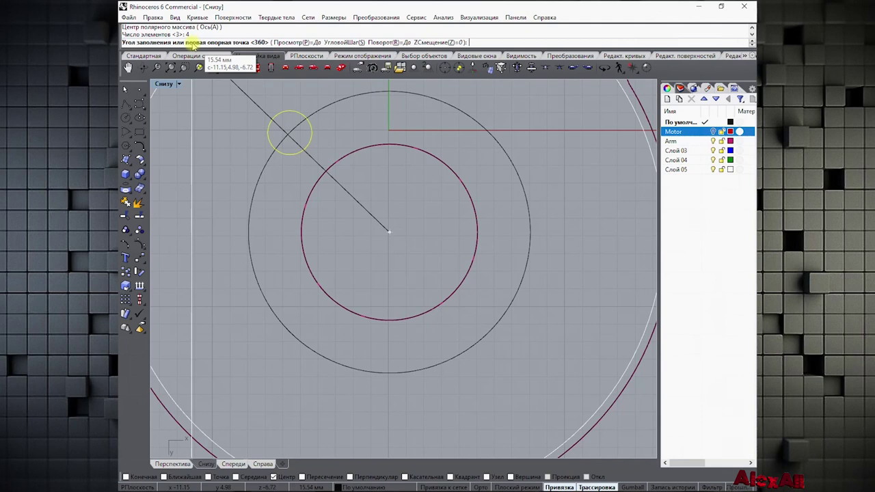
pyautogui.press('Return')
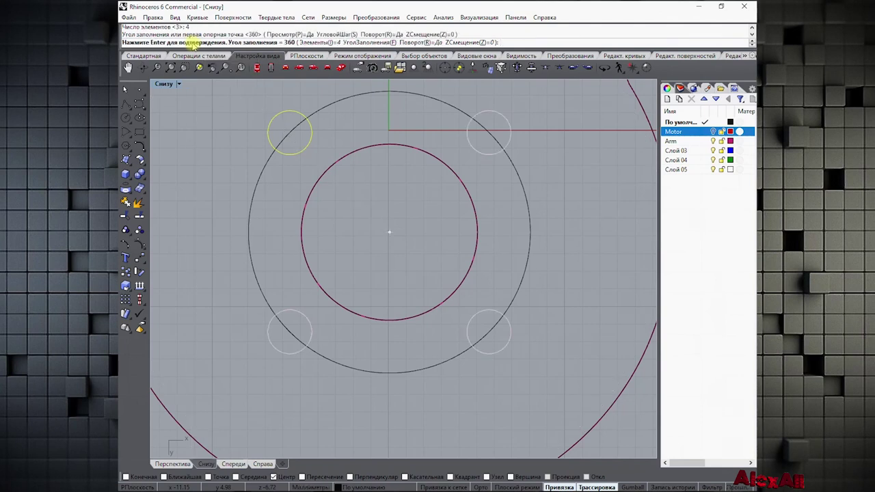
pyautogui.press('Return')
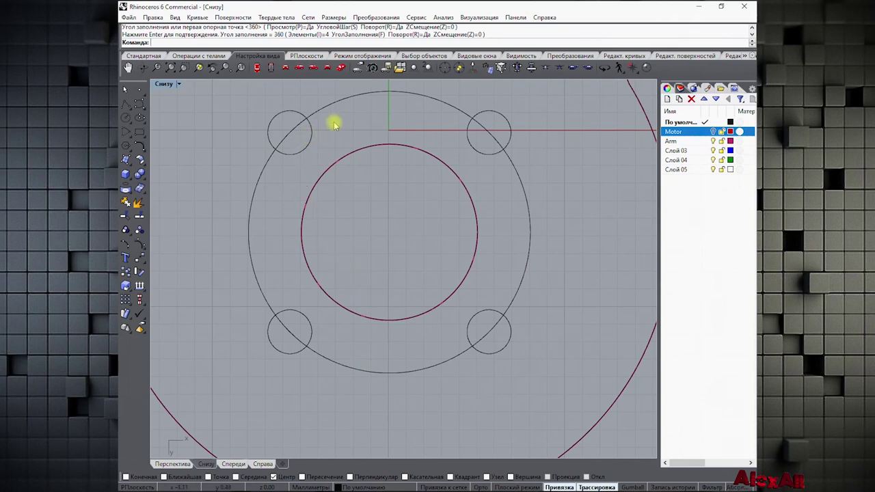
# Delete the 16 mm guide circle passing through the mounting-hole circles
pyautogui.click(338, 102)
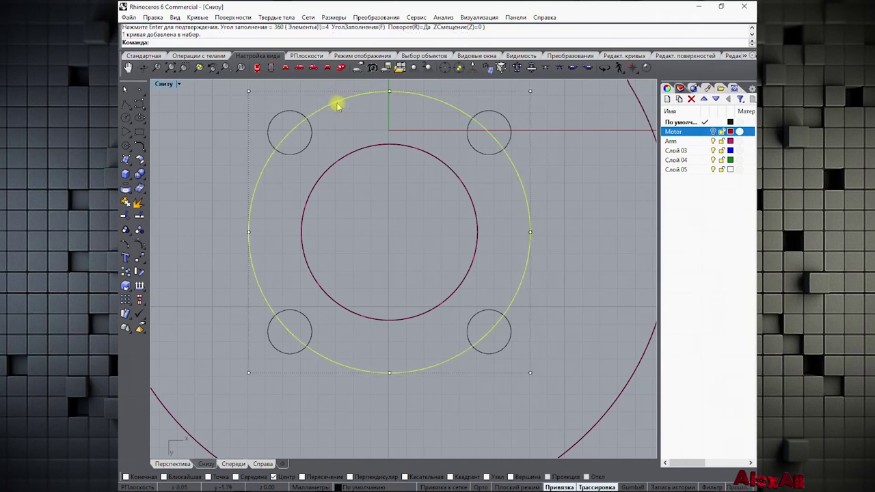
pyautogui.press('Delete')
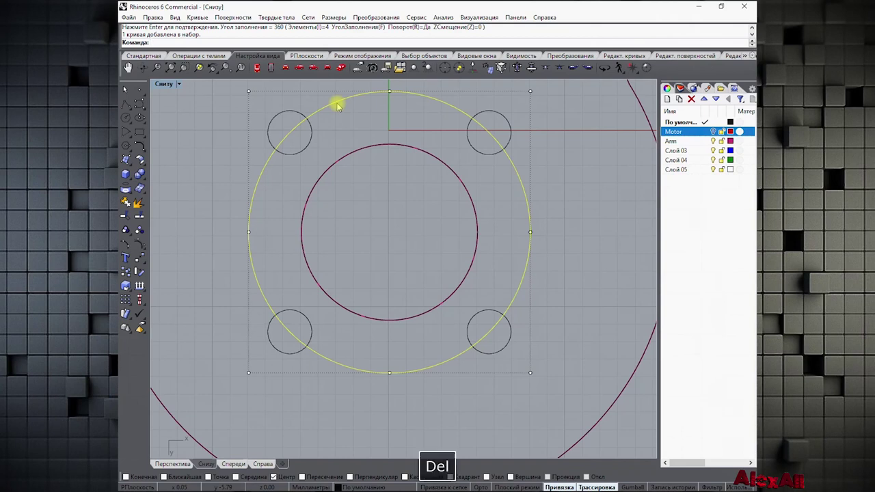
# Select the four 2.5 mm mounting-hole circles and combine them into one group
pyautogui.click(305, 118)
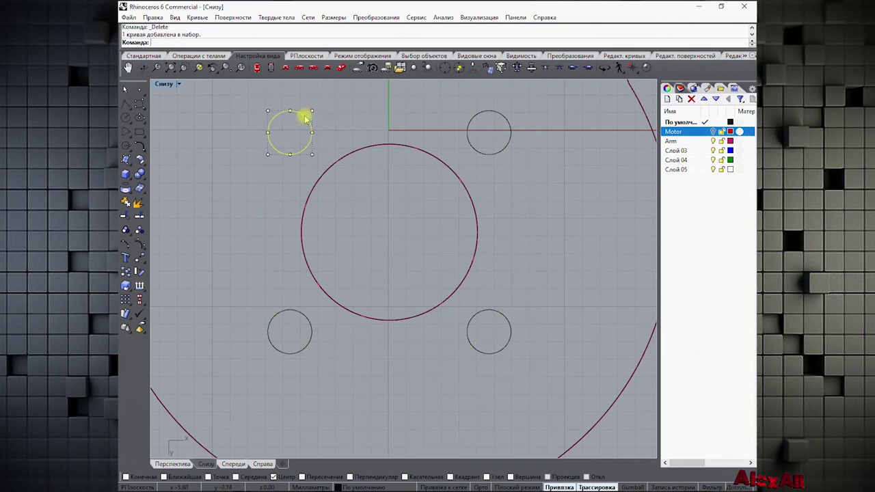
pyautogui.click(471, 120)
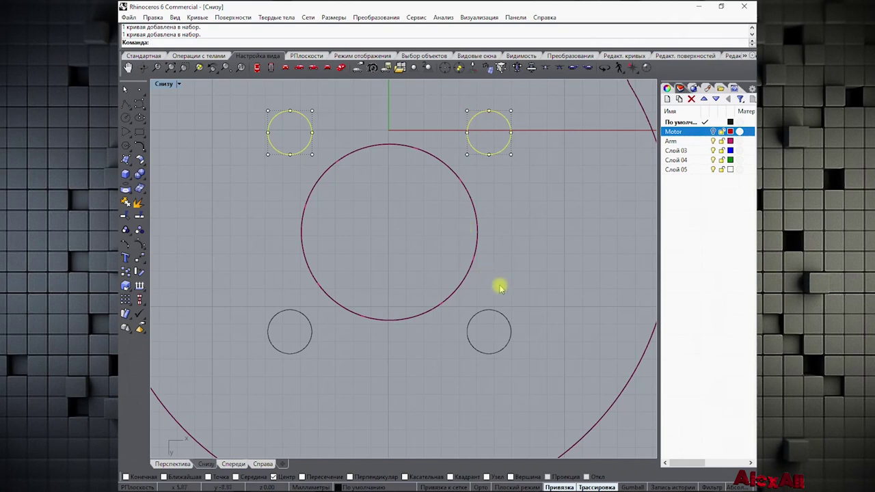
pyautogui.click(499, 314)
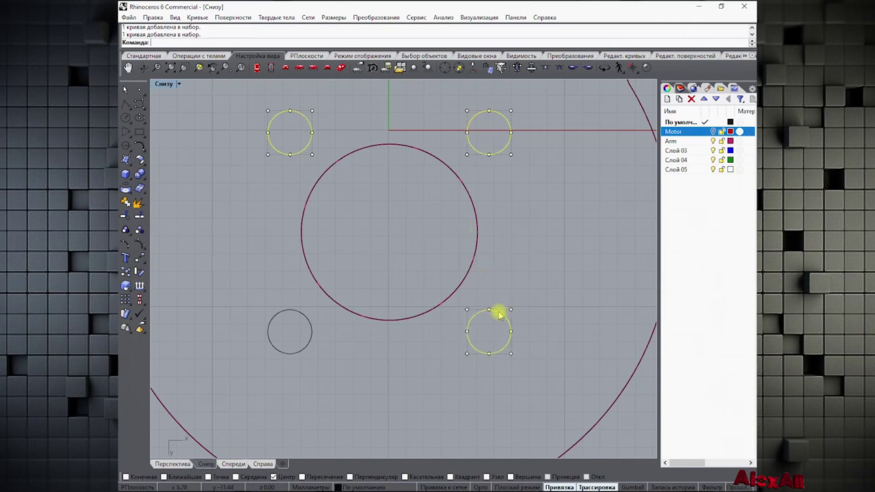
pyautogui.click(311, 328)
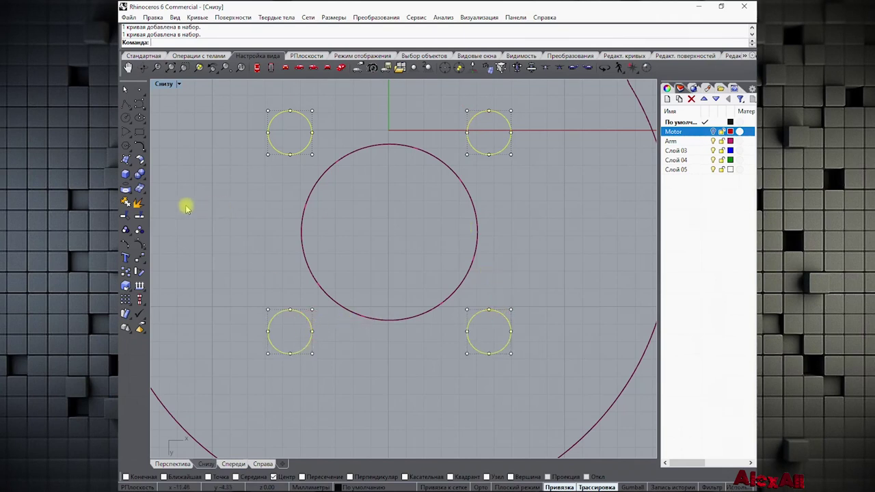
pyautogui.click(126, 231)
pyautogui.click(194, 232)
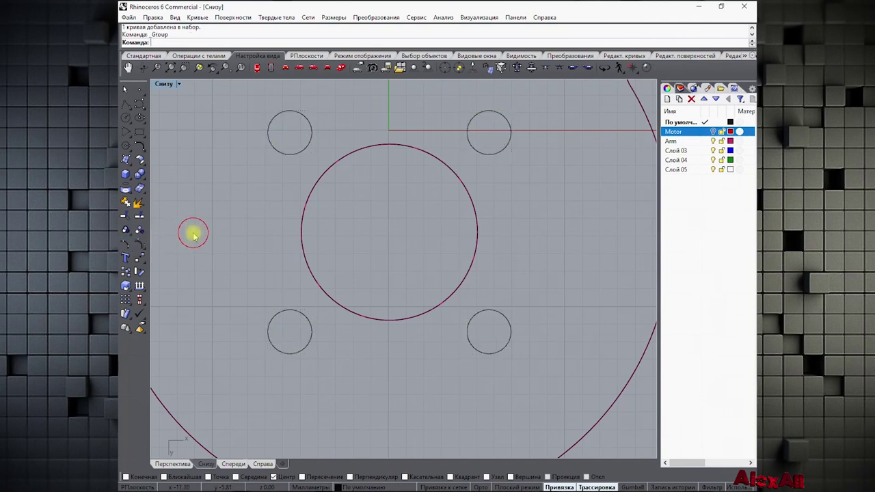
pyautogui.click(287, 156)
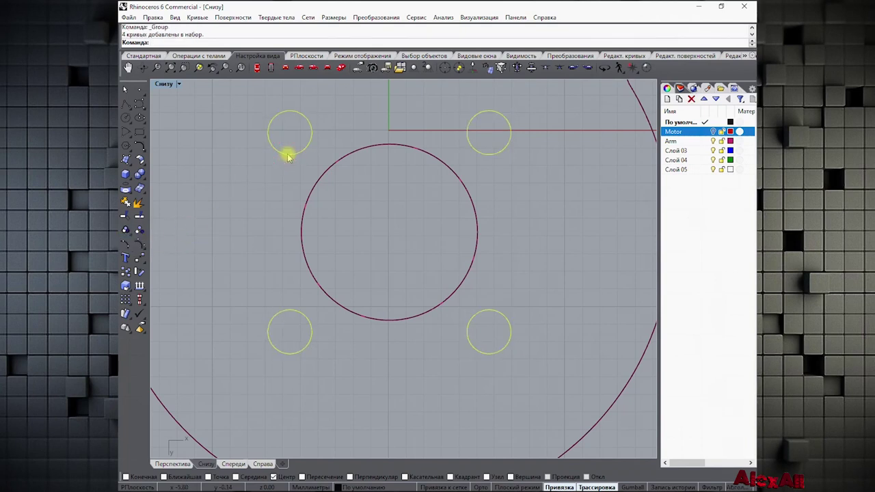
pyautogui.click(250, 181)
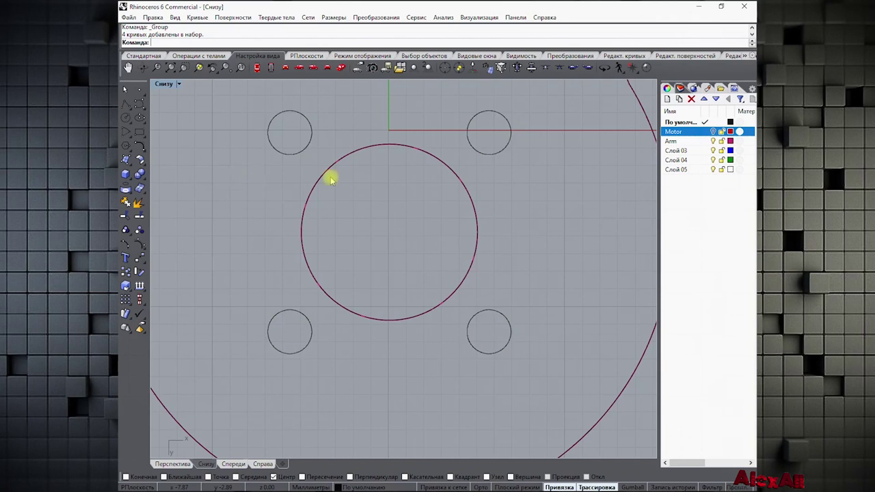
# Try shifting the grouped circles slightly, and undo the move
pyautogui.click(309, 149)
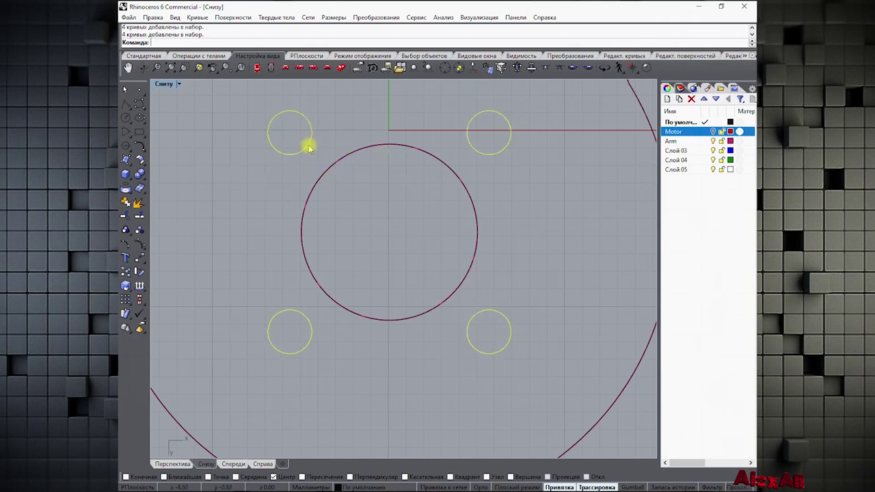
pyautogui.moveTo(308, 143)
pyautogui.mouseDown()
pyautogui.moveTo(267, 142)
pyautogui.moveTo(342, 141)
pyautogui.moveTo(290, 144)
pyautogui.moveTo(309, 144)
pyautogui.mouseUp()
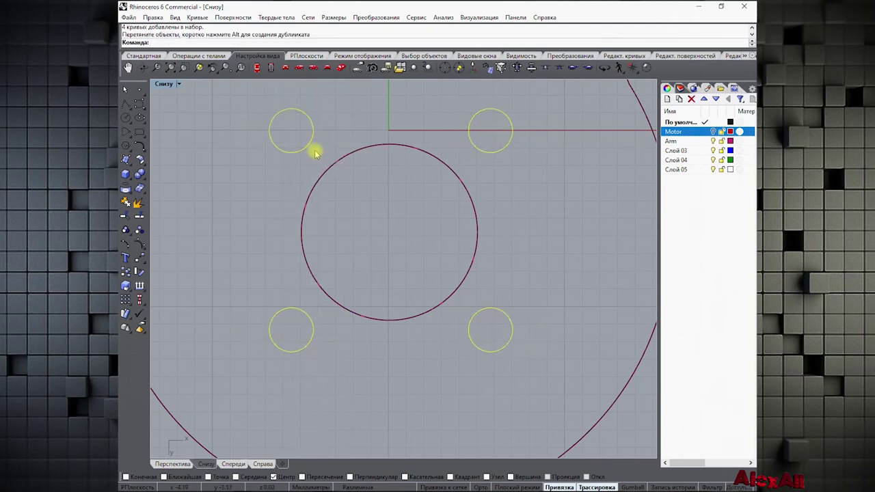
pyautogui.hotkey('ctrl', 'z')
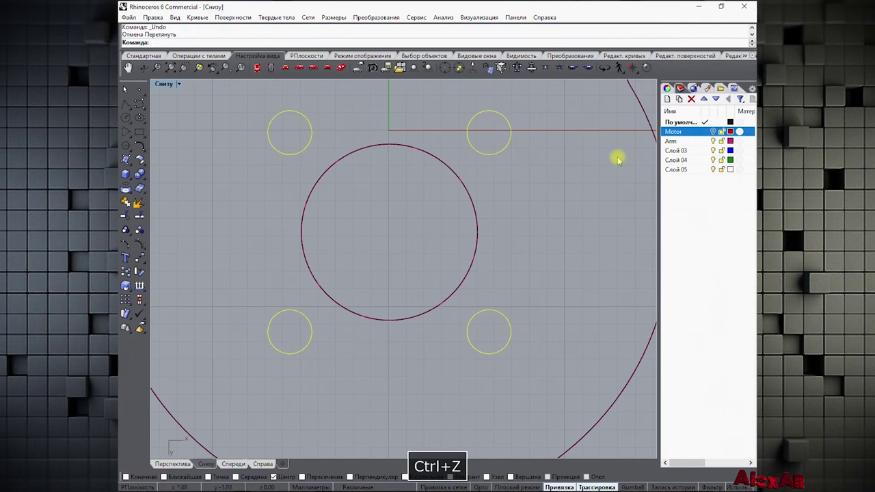
# Show the Motor layer briefly to compare the circles with the motor's mounting holes, and hide it again
pyautogui.click(714, 142)
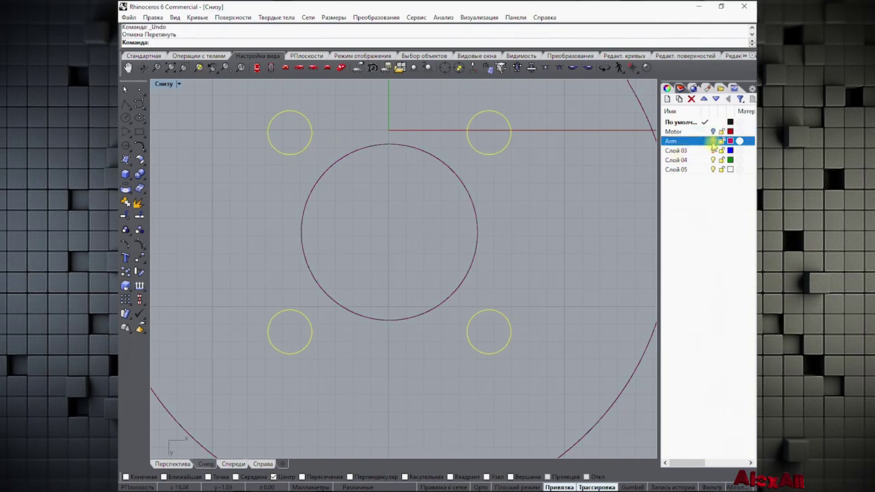
pyautogui.click(713, 131)
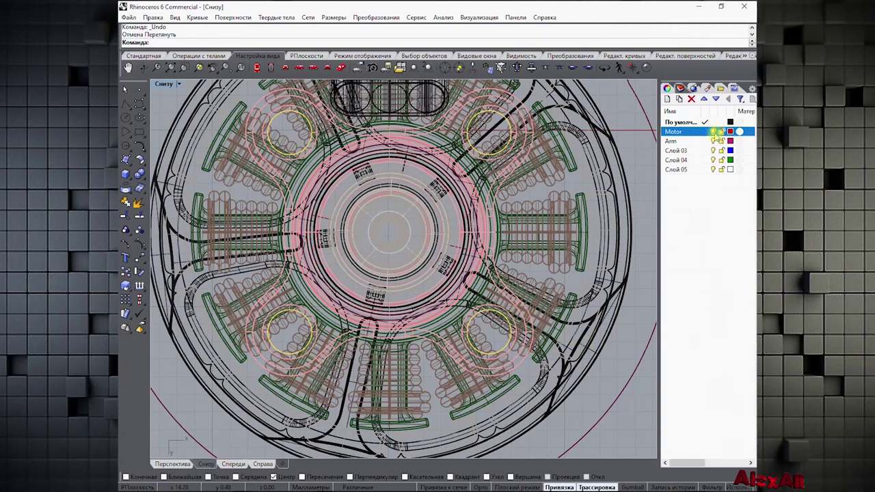
pyautogui.click(713, 131)
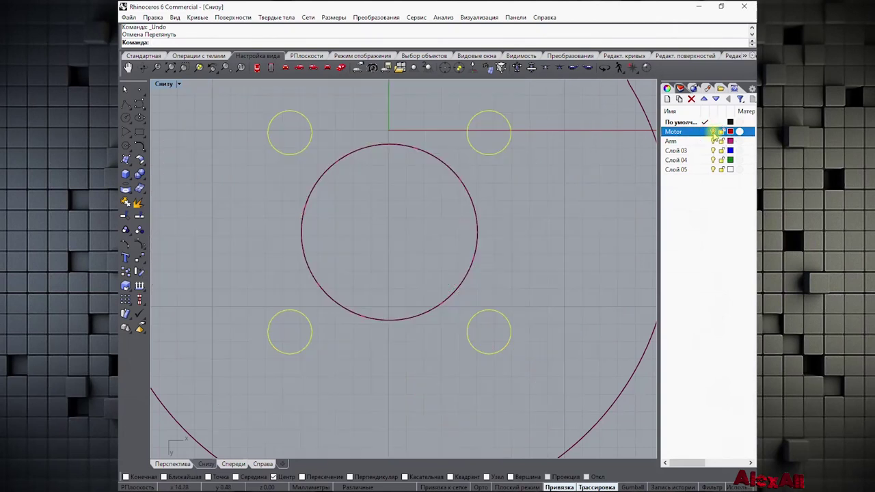
# Return to the four-viewport layout and set the Perspective view to Shaded (Тонирование), looking down on the arm's motor end
pyautogui.doubleClick(168, 85)
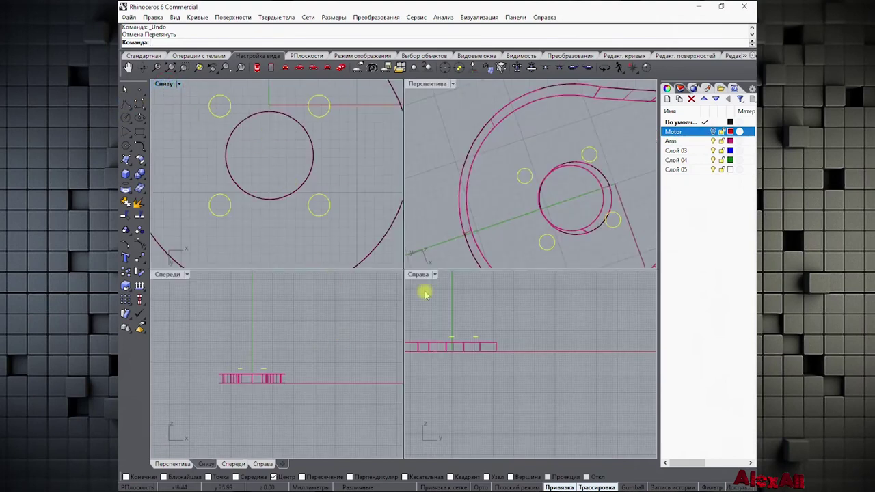
pyautogui.click(452, 84)
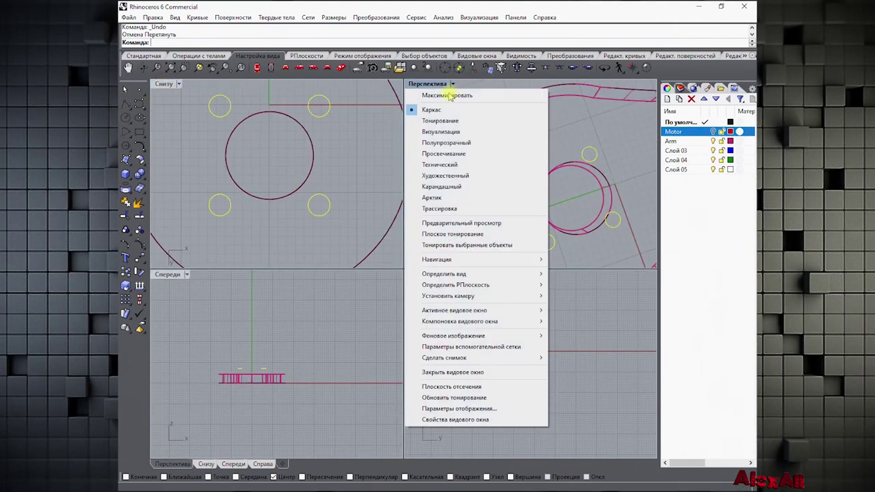
pyautogui.click(414, 123)
pyautogui.moveTo(528, 110); pyautogui.dragTo(502, 257, button='right')
pyautogui.moveTo(554, 192)
pyautogui.mouseDown(button='right')
pyautogui.moveTo(565, 230)
pyautogui.moveTo(586, 230)
pyautogui.moveTo(574, 232)
pyautogui.moveTo(595, 214)
pyautogui.mouseUp(button='right')
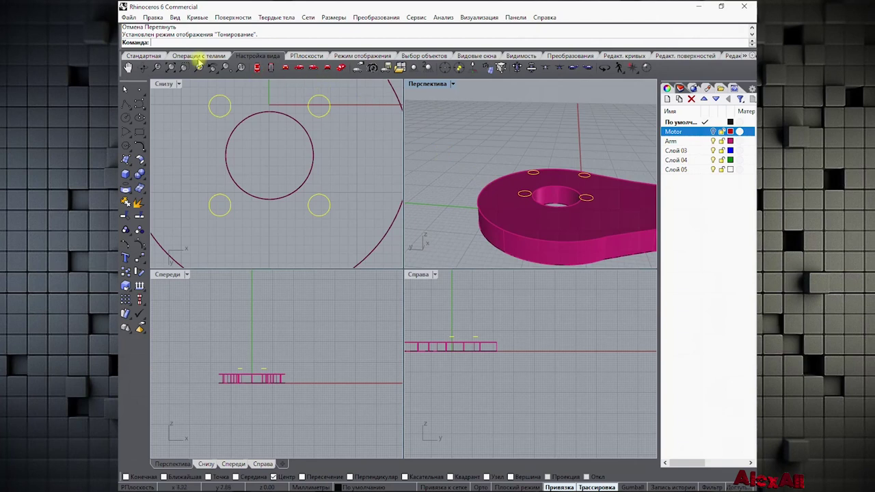
# Try cutting the grouped circles into the arm with MakeHole to a depth of about 4.3 mm
pyautogui.click(197, 56)
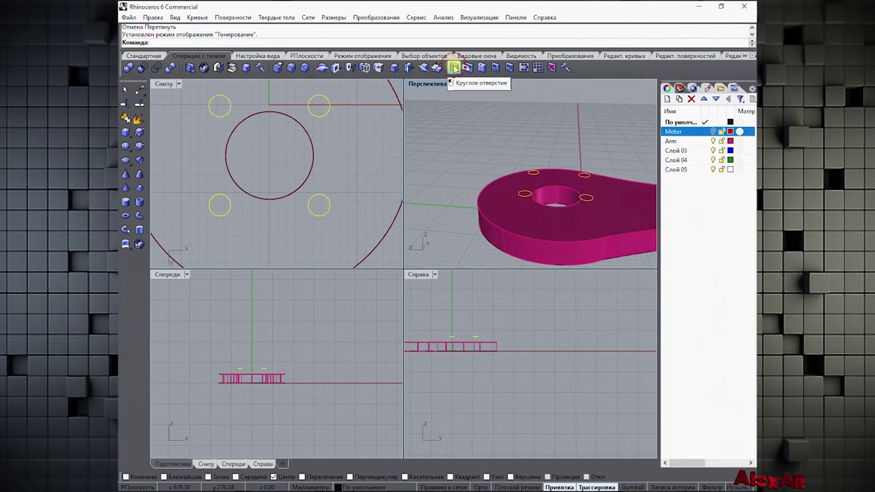
pyautogui.click(454, 68)
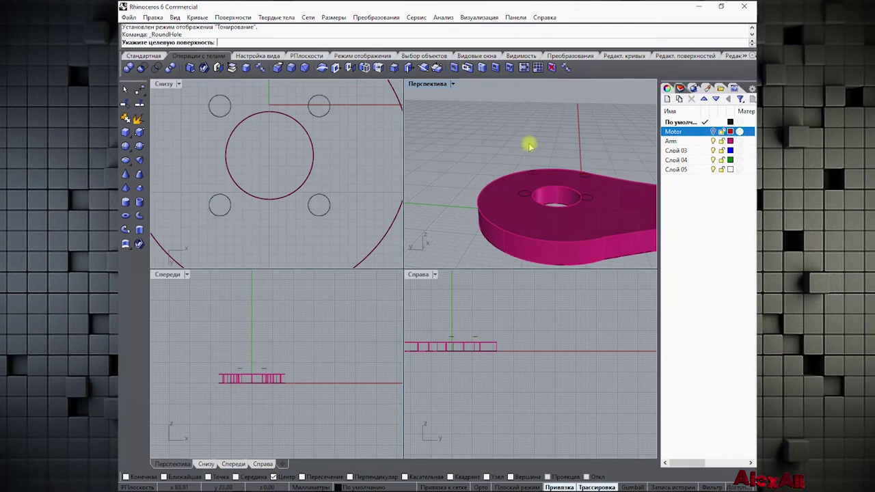
pyautogui.click(423, 67)
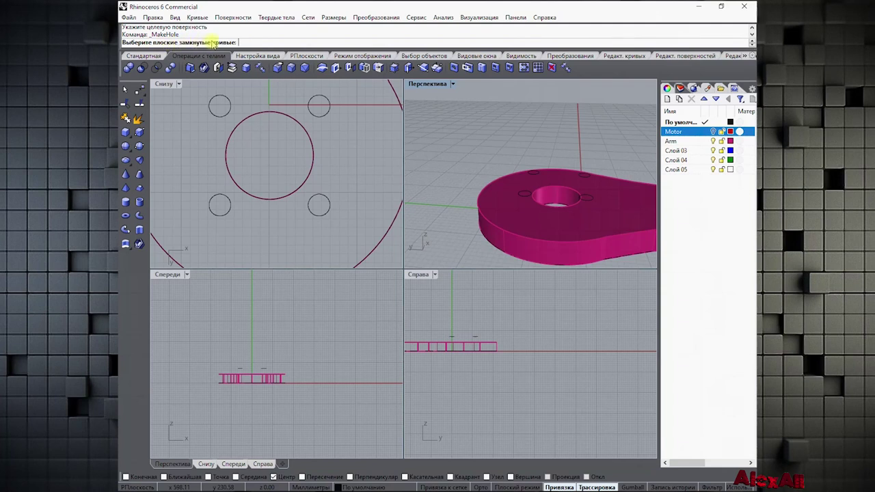
pyautogui.click(325, 101)
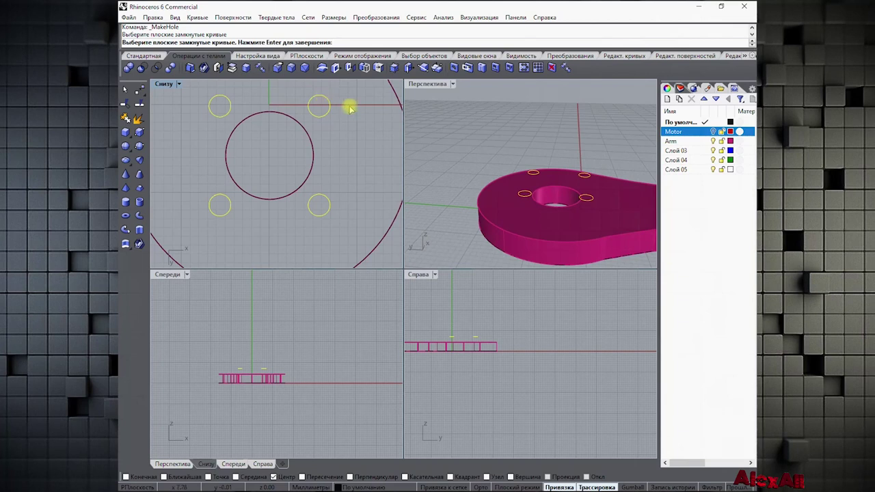
pyautogui.rightClick(437, 117)
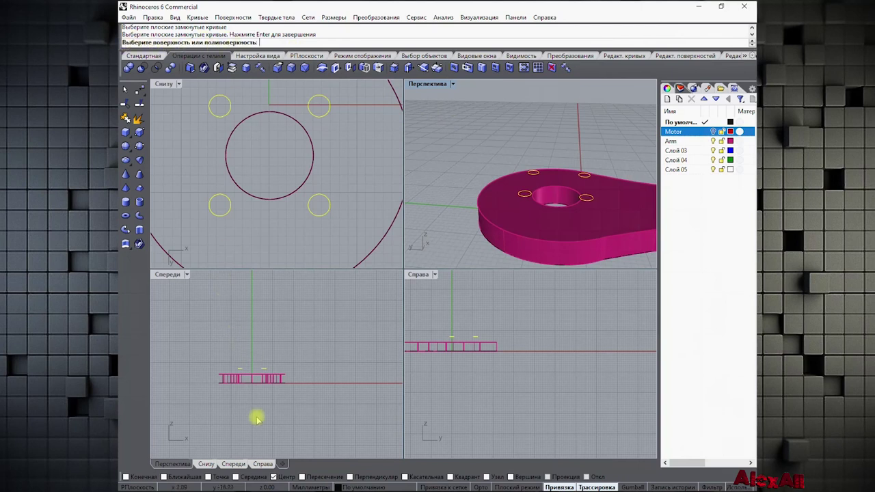
pyautogui.scroll(4, 253, 416)
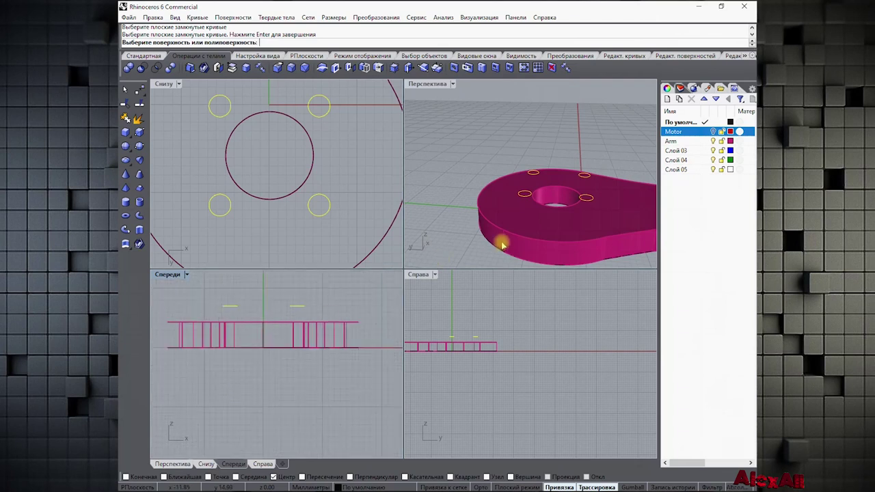
pyautogui.click(520, 232)
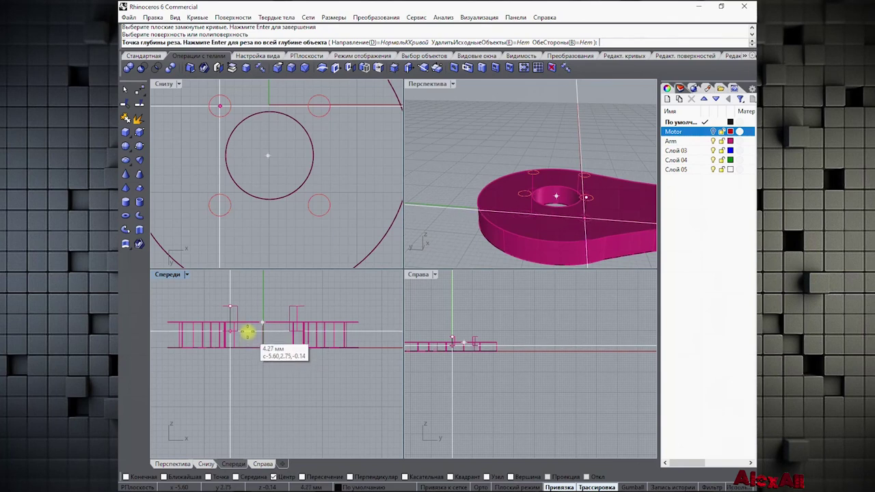
pyautogui.click(247, 333)
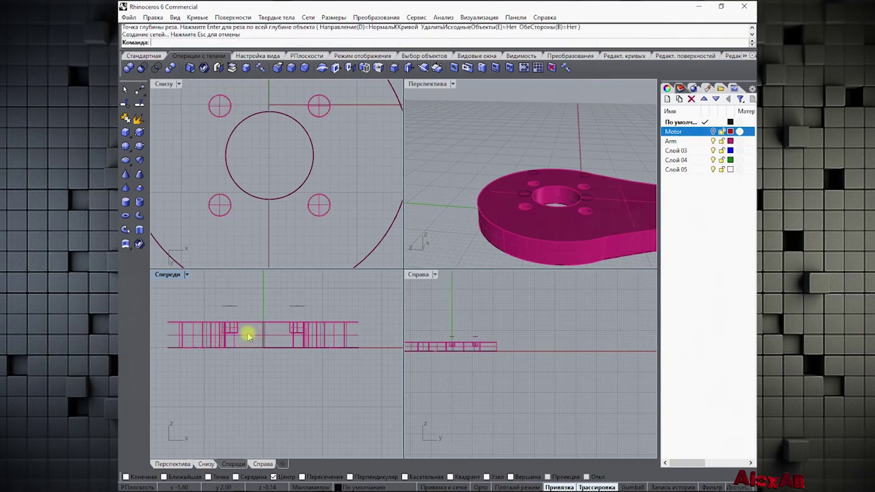
# Inspect the blind holes in the arm up close, and undo the MakeHole cut
pyautogui.moveTo(449, 189); pyautogui.dragTo(435, 219, button='right')
pyautogui.scroll(8, 434, 219)
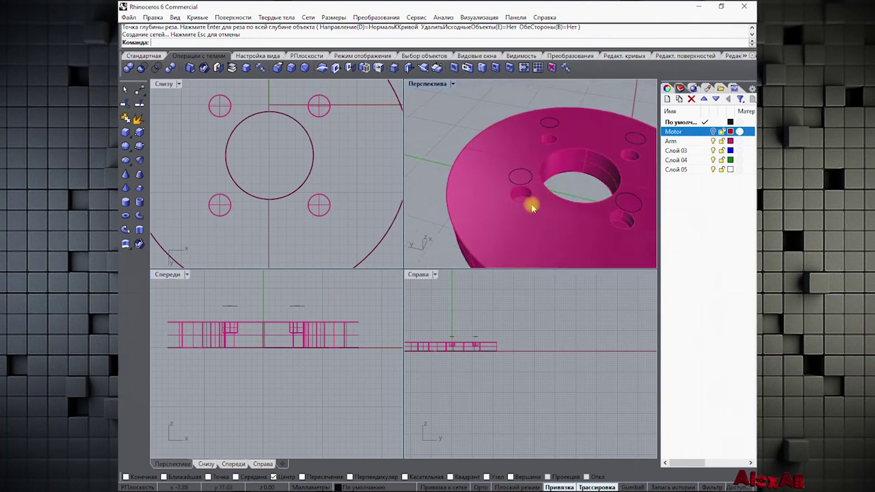
pyautogui.moveTo(546, 212); pyautogui.dragTo(571, 181, button='right')
pyautogui.hotkey('ctrl', 'z')
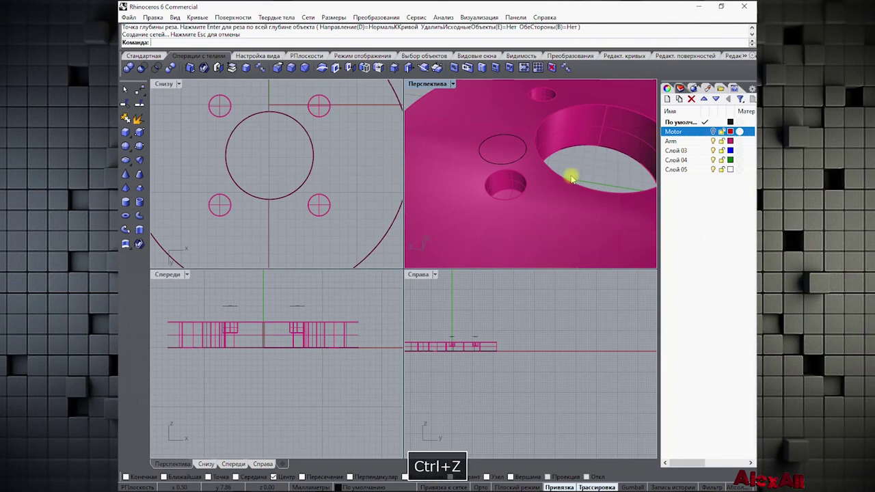
# Cut the grouped circles completely through the arm with MakeHole, setting the depth point below the arm's underside, and inspect the holes
pyautogui.rightClick(311, 121)
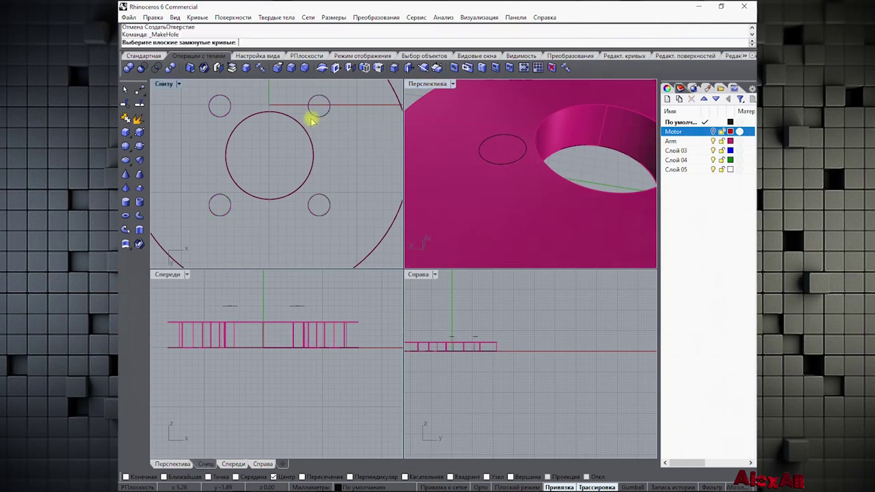
pyautogui.click(325, 115)
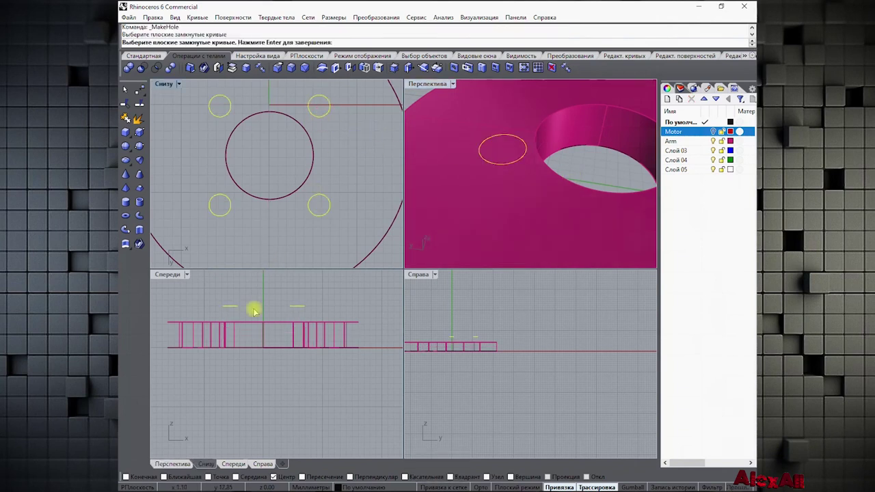
pyautogui.click(471, 210)
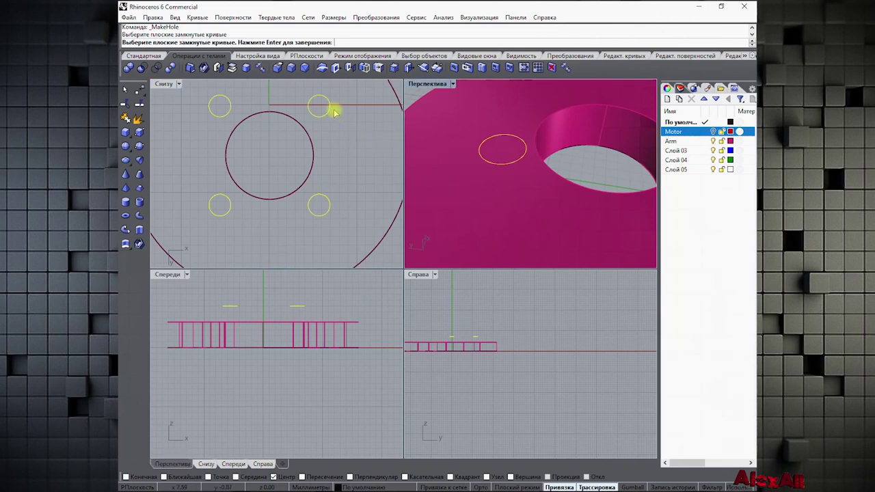
pyautogui.press('Return')
pyautogui.click(413, 108)
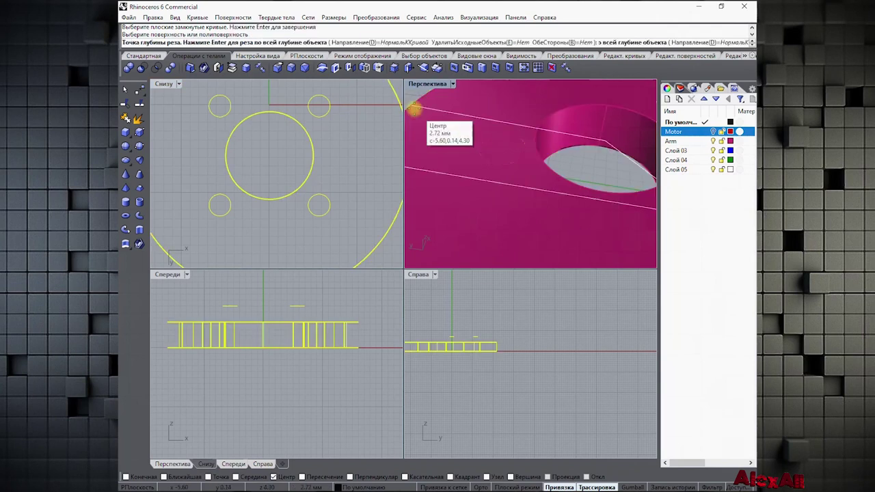
pyautogui.click(290, 373)
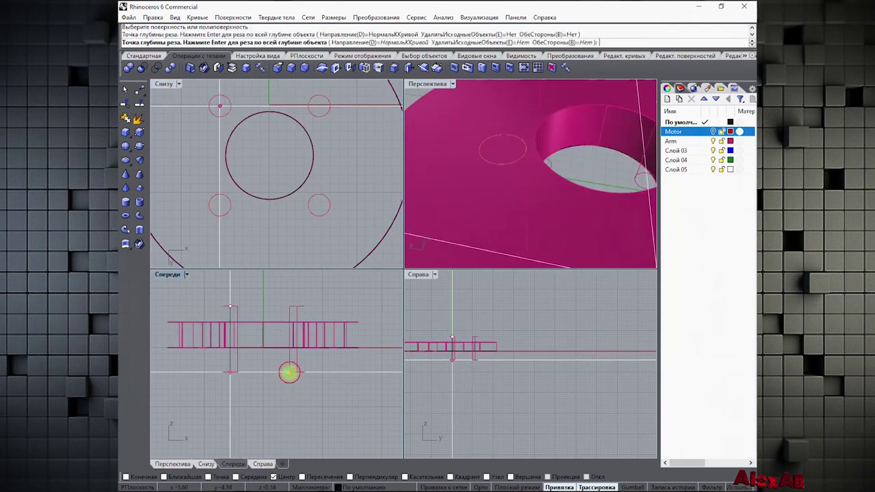
pyautogui.moveTo(453, 207); pyautogui.dragTo(552, 139, button='right')
pyautogui.scroll(-6, 527, 109)
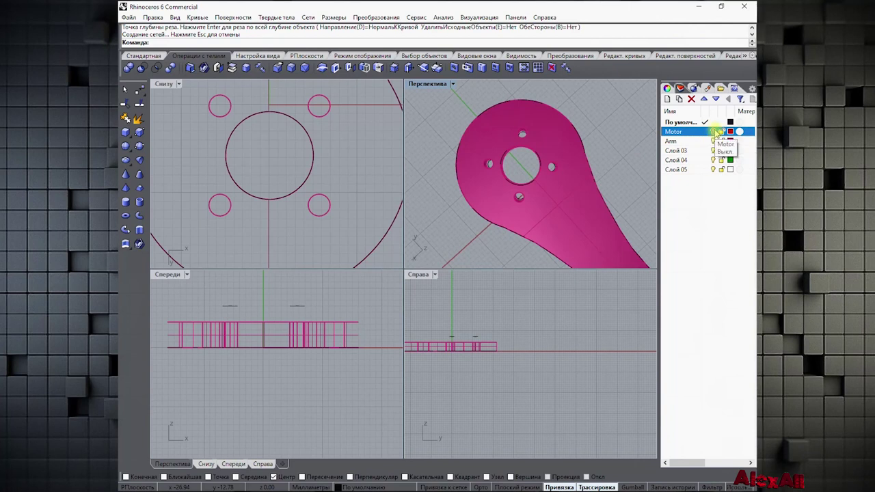
pyautogui.moveTo(603, 134); pyautogui.dragTo(695, 140, button='right')
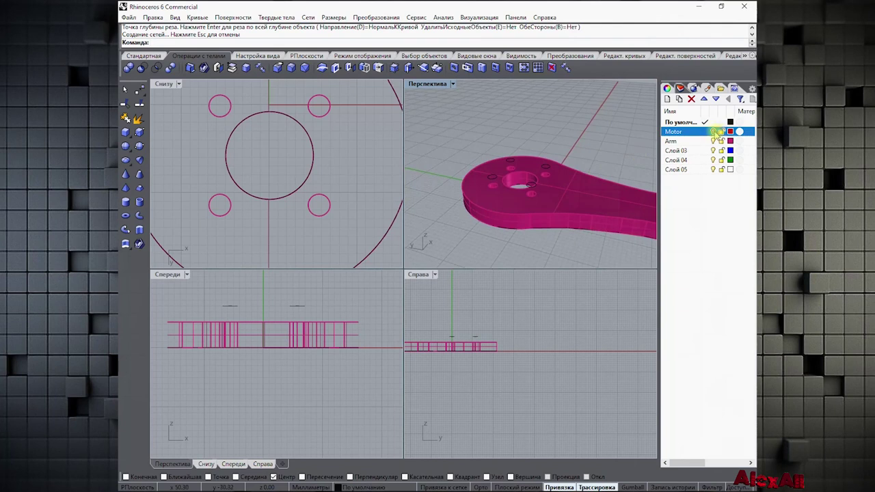
# Show the Motor layer and maximise the Perspective view to frame the motor seated on the whole arm
pyautogui.click(716, 131)
pyautogui.moveTo(615, 141); pyautogui.dragTo(503, 145, button='right')
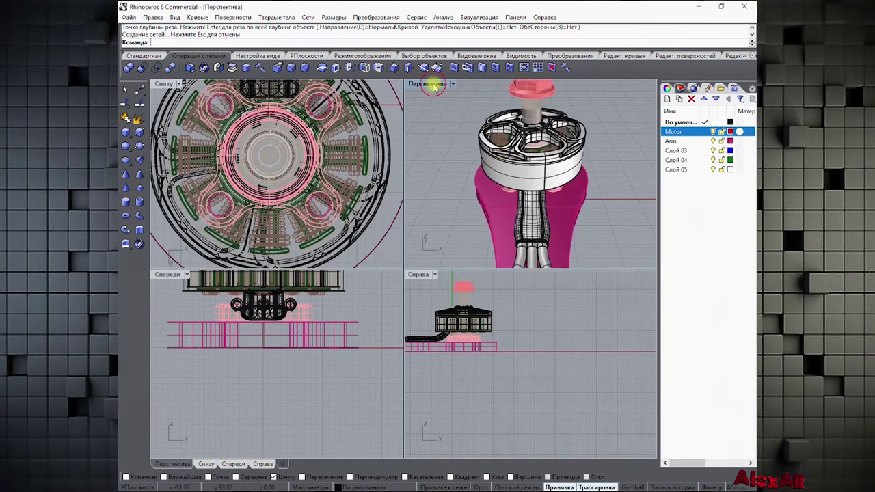
pyautogui.doubleClick(433, 85)
pyautogui.scroll(-6, 445, 117)
pyautogui.moveTo(506, 174); pyautogui.dragTo(550, 231, button='right')
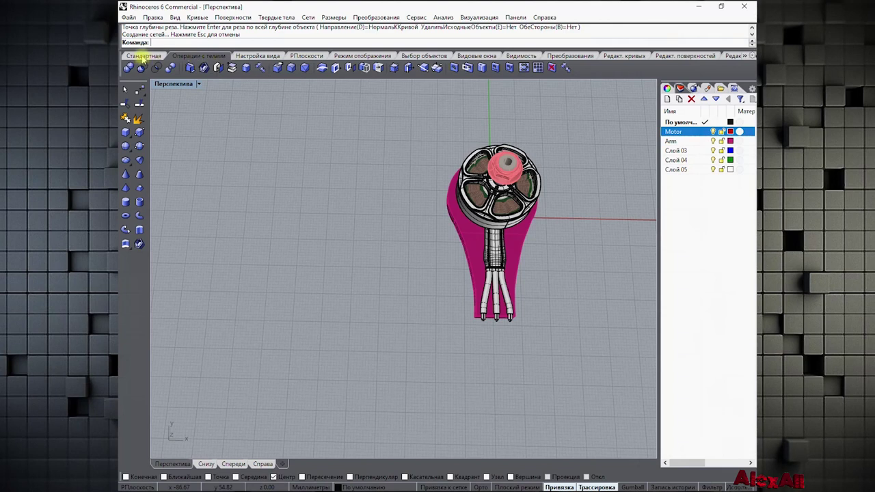
pyautogui.click(142, 56)
pyautogui.click(205, 56)
pyautogui.click(270, 56)
pyautogui.click(149, 57)
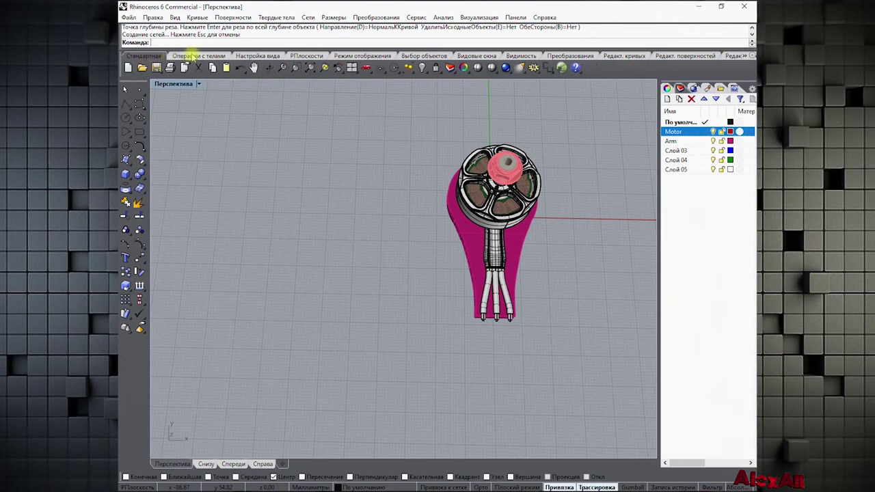
pyautogui.click(194, 56)
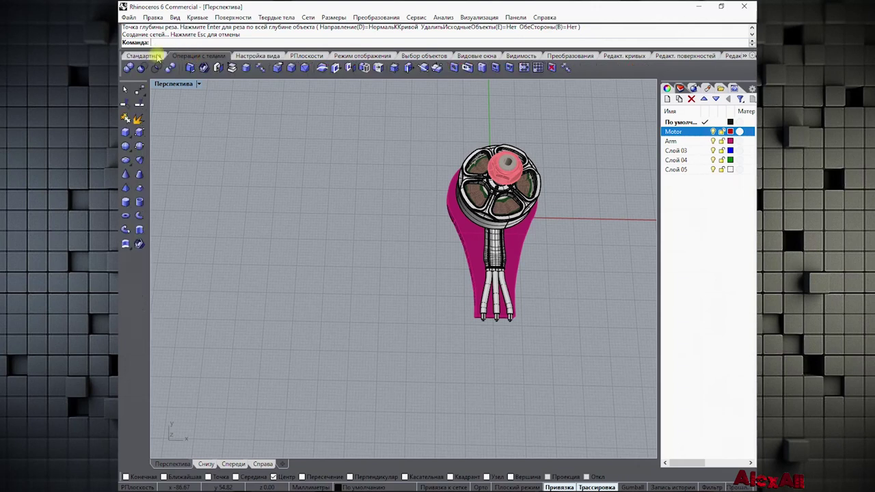
pyautogui.click(143, 56)
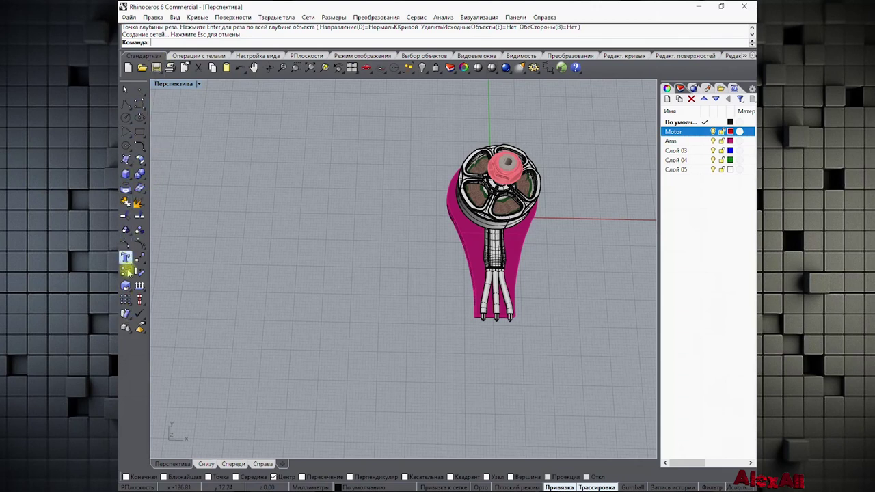
pyautogui.click(186, 56)
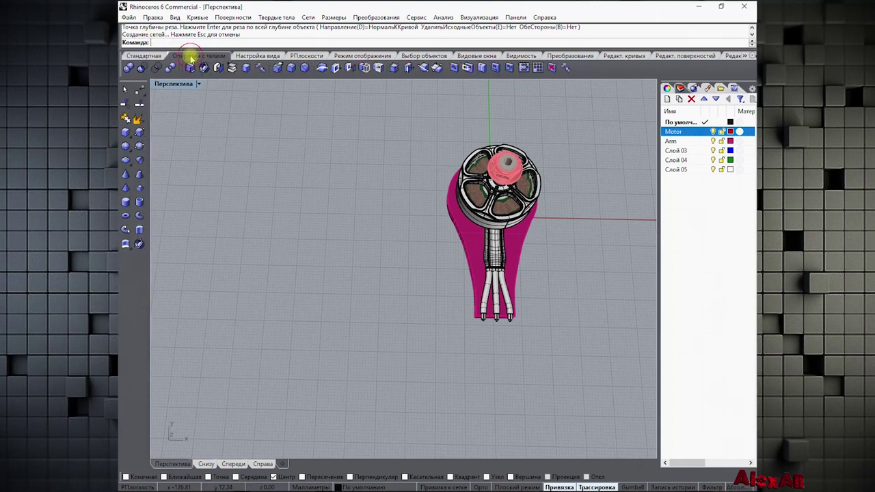
pyautogui.click(256, 56)
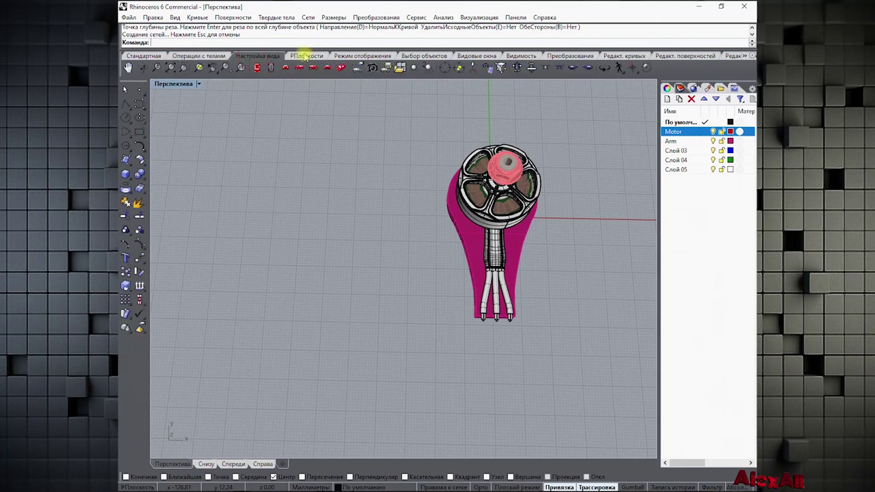
pyautogui.click(304, 56)
pyautogui.click(355, 56)
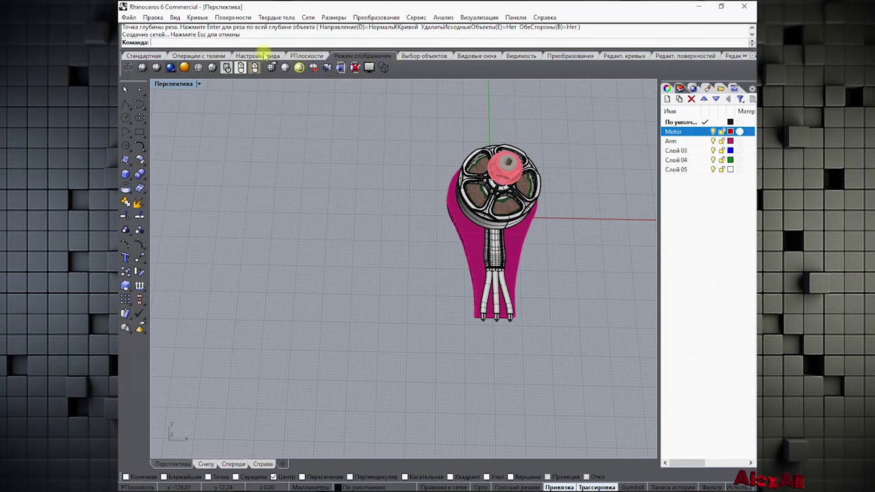
# Reorder the tool sets so that Drafting (Черчение) directly follows View Setup (Настройка вида)
pyautogui.click(748, 57)
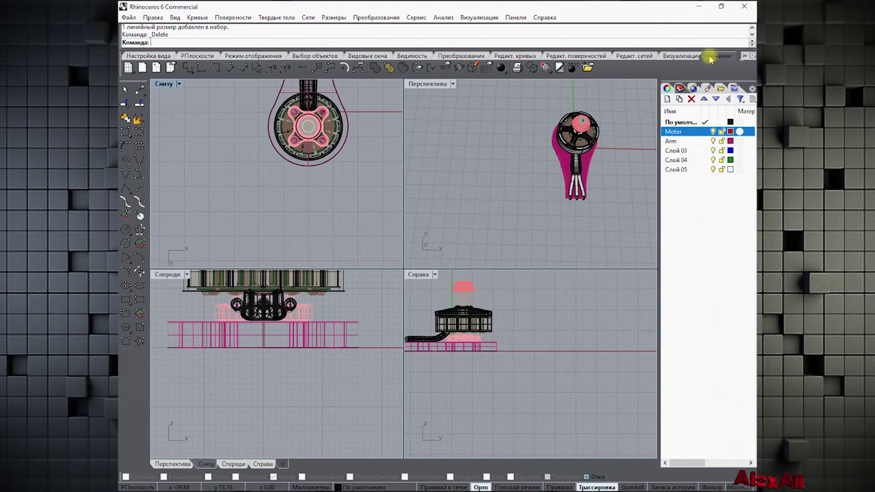
pyautogui.moveTo(644, 59); pyautogui.dragTo(196, 59)
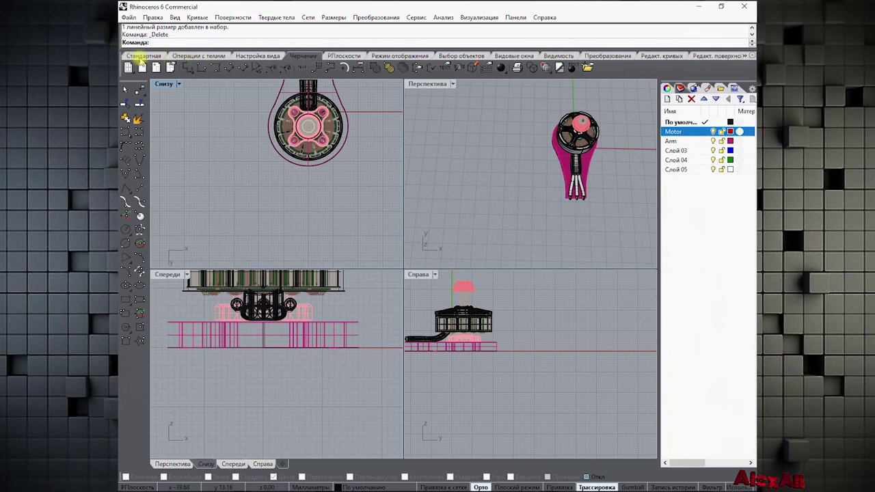
pyautogui.click(145, 55)
pyautogui.click(195, 54)
pyautogui.click(304, 55)
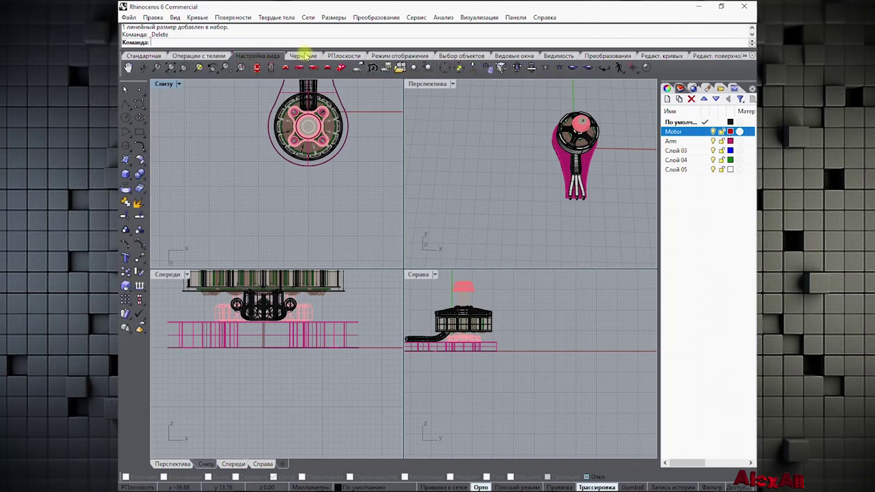
# Examine the motor seated on the arm from several angles in Perspective, and frame the whole arm in the bottom view
pyautogui.scroll(3, 331, 55)
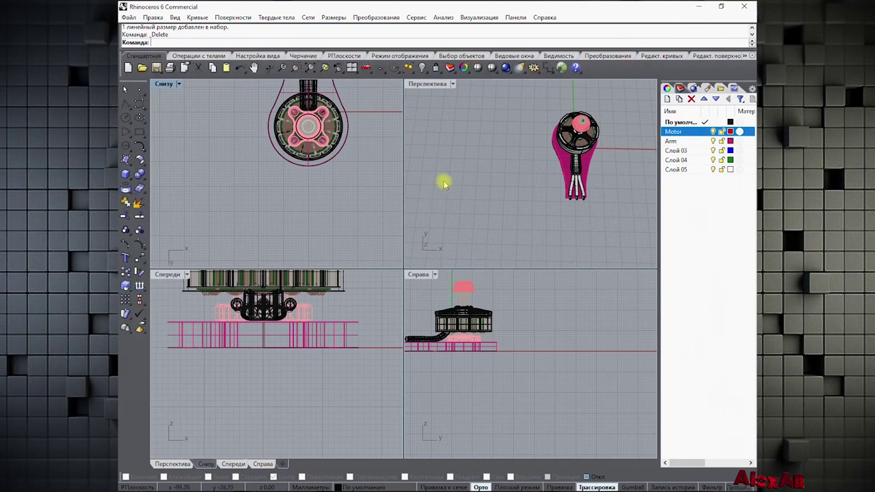
pyautogui.moveTo(498, 183); pyautogui.dragTo(439, 131, button='right')
pyautogui.moveTo(573, 156); pyautogui.dragTo(578, 175, button='right')
pyautogui.scroll(3, 577, 176)
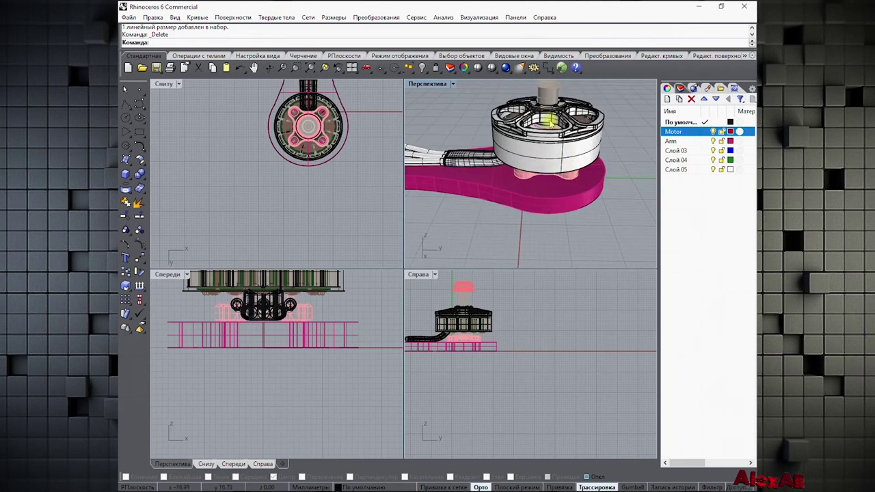
pyautogui.moveTo(451, 117); pyautogui.dragTo(531, 167, button='right')
pyautogui.moveTo(503, 144); pyautogui.dragTo(559, 168, button='right')
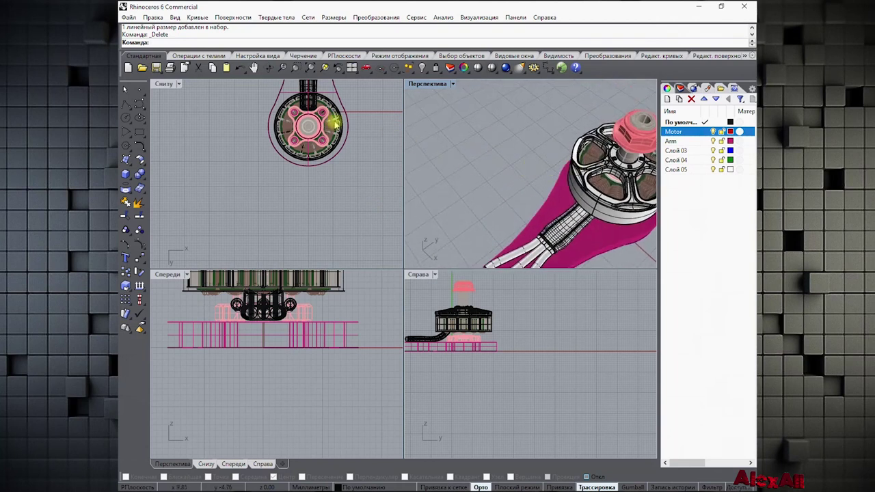
pyautogui.scroll(-2, 332, 116)
pyautogui.moveTo(355, 102); pyautogui.dragTo(334, 184, button='right')
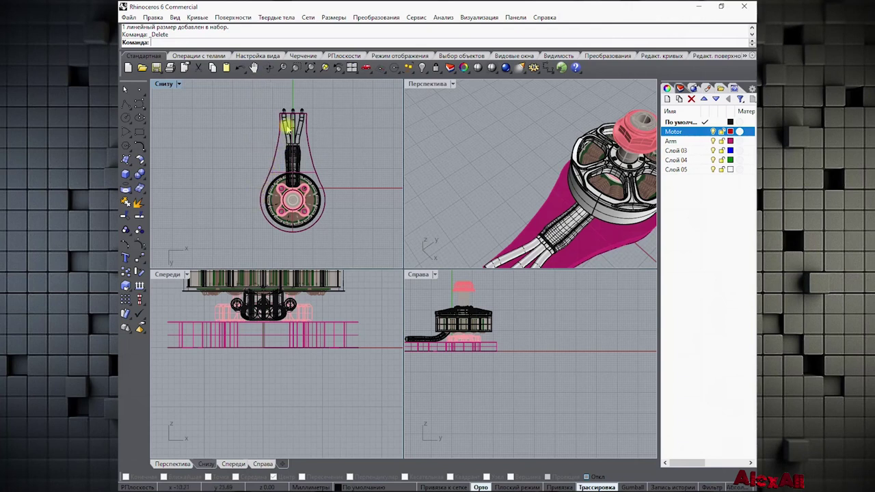
pyautogui.moveTo(526, 182); pyautogui.dragTo(509, 133, button='right')
pyautogui.moveTo(578, 198); pyautogui.dragTo(536, 198, button='right')
# Draw a small circle in the Front view beside the motor, just above the level of the arm
pyautogui.click(197, 56)
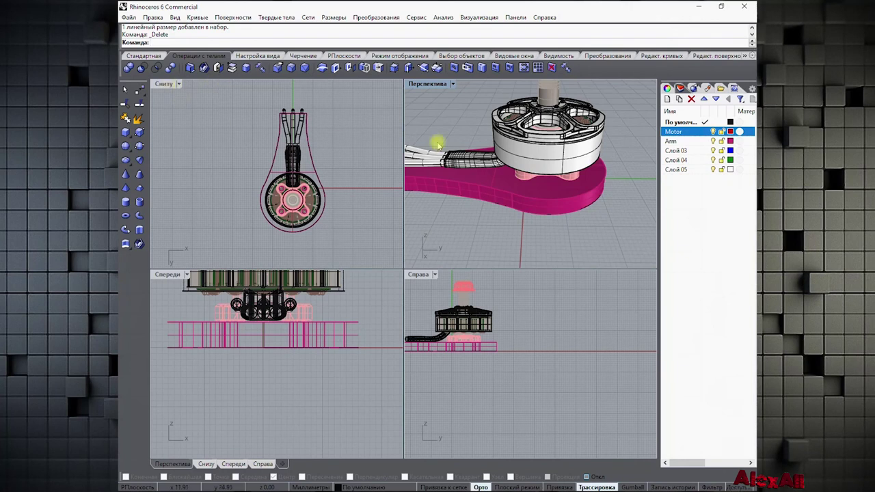
pyautogui.press('c')
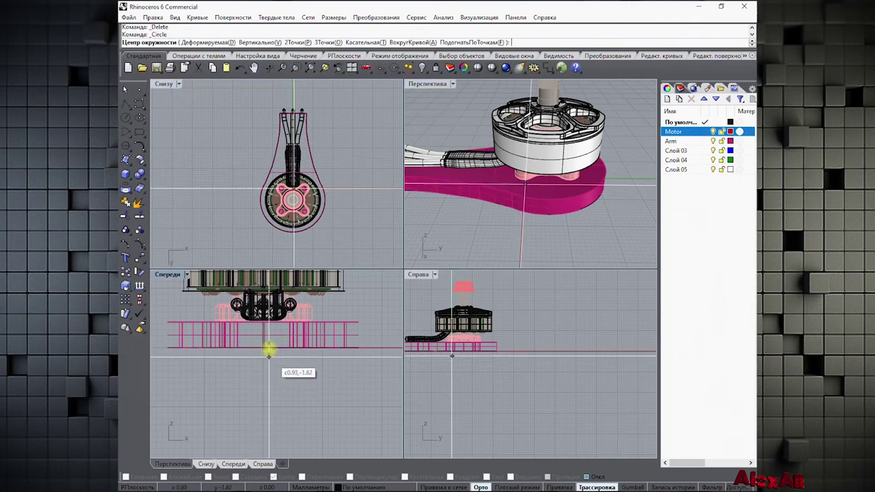
pyautogui.click(364, 293)
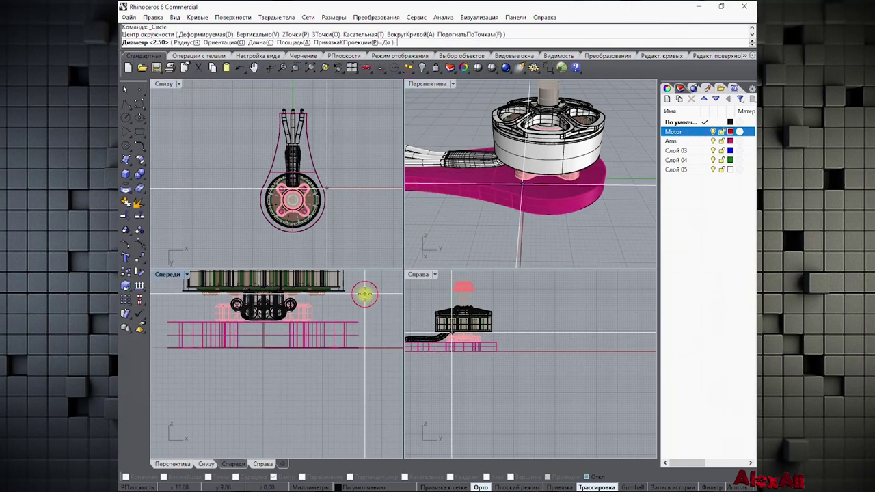
pyautogui.click(376, 310)
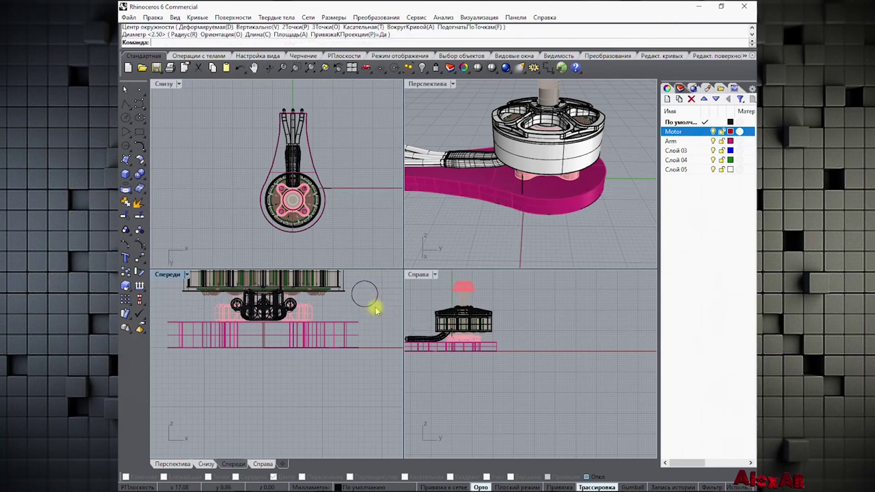
# Rotate the circle 90° about its centre in the bottom view, and move it beside the motor's centre
pyautogui.moveTo(342, 166); pyautogui.dragTo(321, 176, button='right')
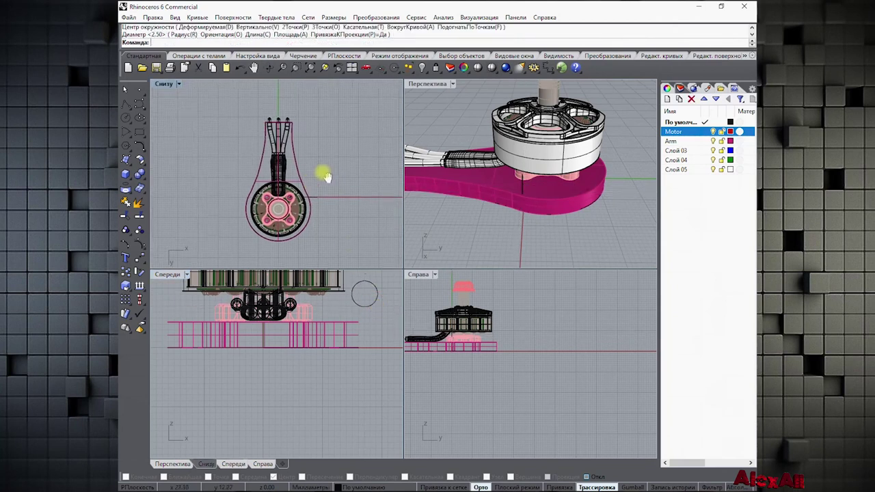
pyautogui.click(364, 291)
pyautogui.scroll(5, 321, 185)
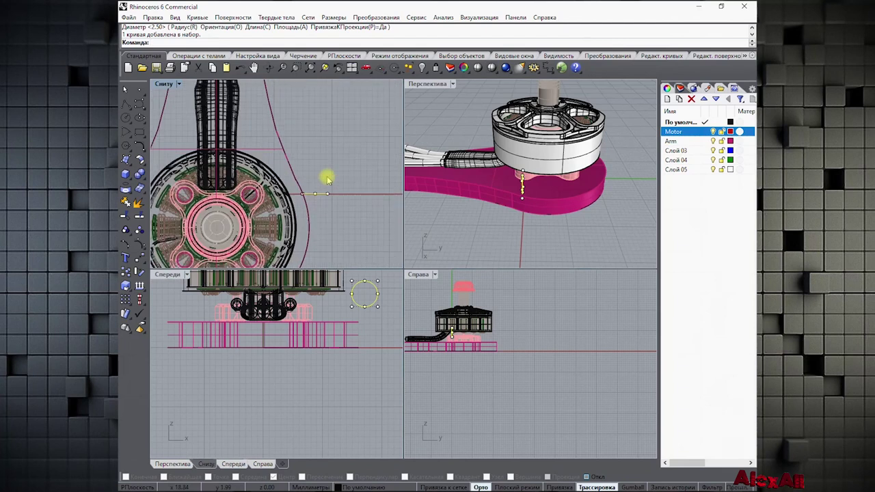
pyautogui.moveTo(327, 179); pyautogui.dragTo(319, 132, button='right')
pyautogui.doubleClick(170, 85)
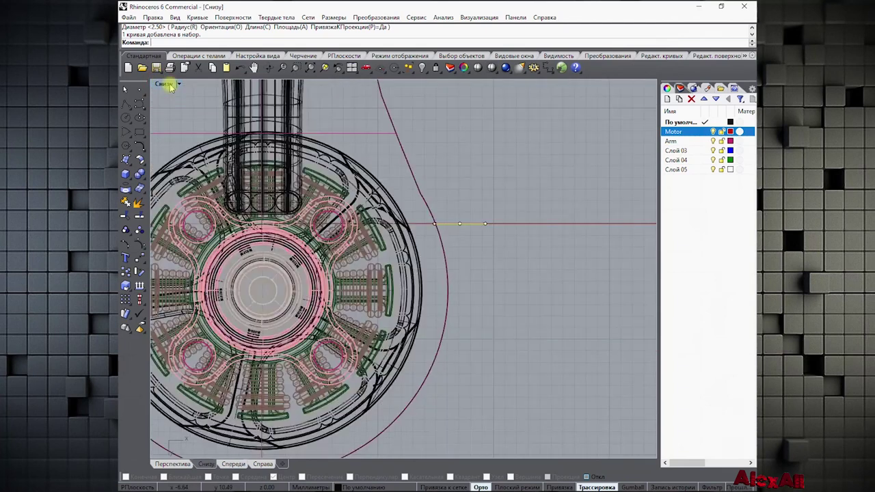
pyautogui.moveTo(493, 197); pyautogui.dragTo(421, 141, button='right')
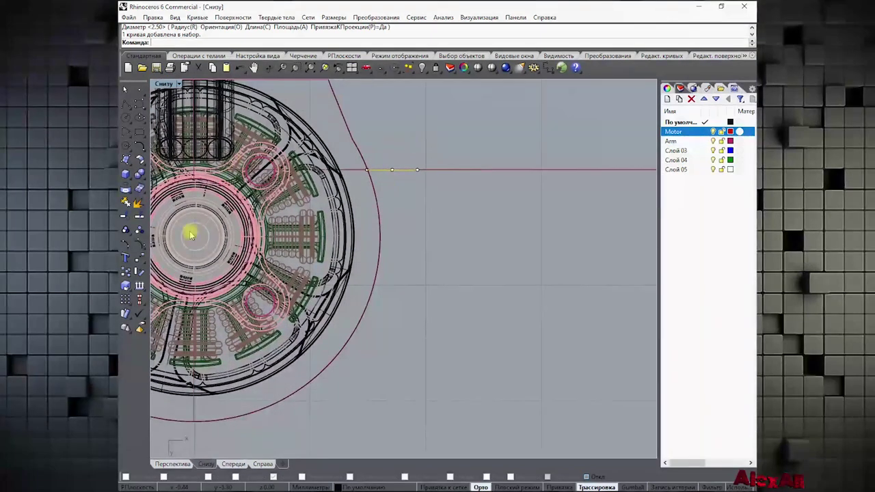
pyautogui.click(139, 272)
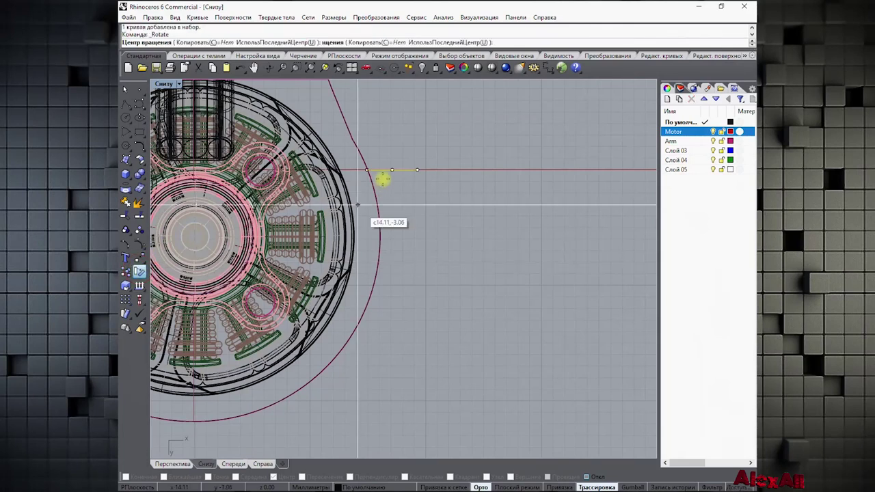
pyautogui.click(392, 170)
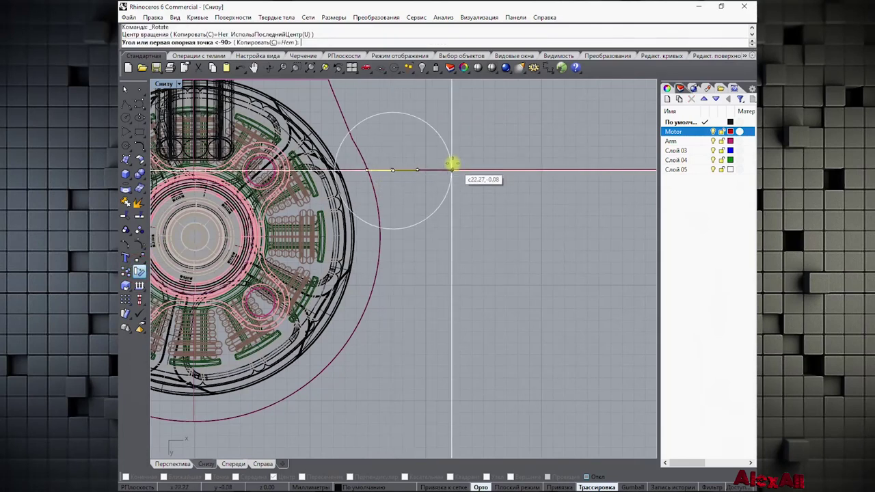
pyautogui.click(453, 167)
pyautogui.click(423, 129)
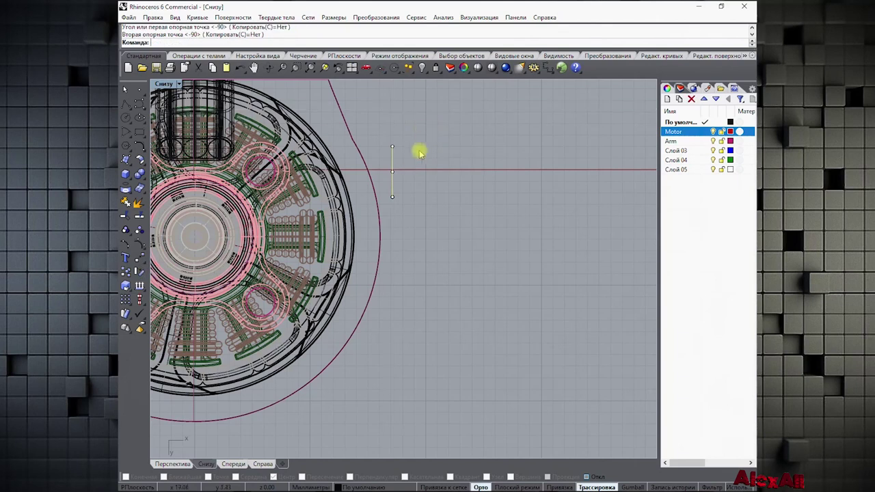
pyautogui.moveTo(391, 159); pyautogui.dragTo(392, 238)
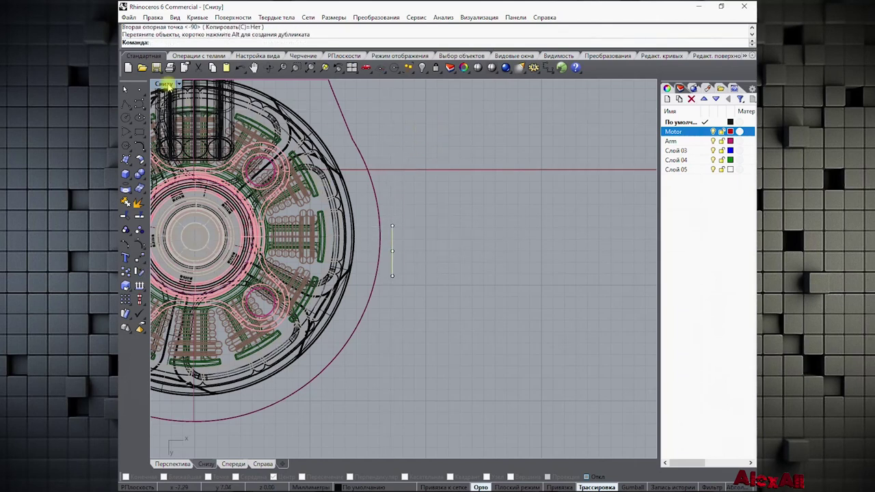
# Turn Ortho off and tilt the circle about 19.5° around its centre in the Front view
pyautogui.doubleClick(166, 84)
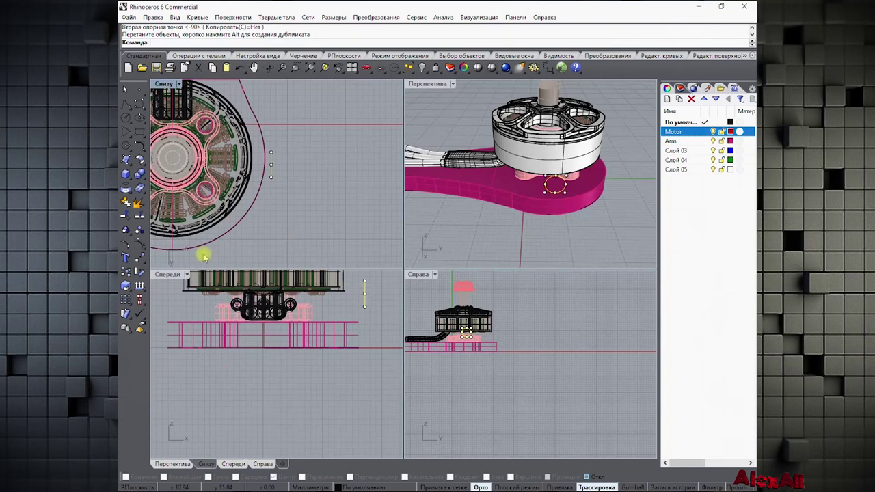
pyautogui.doubleClick(166, 274)
pyautogui.scroll(3, 294, 205)
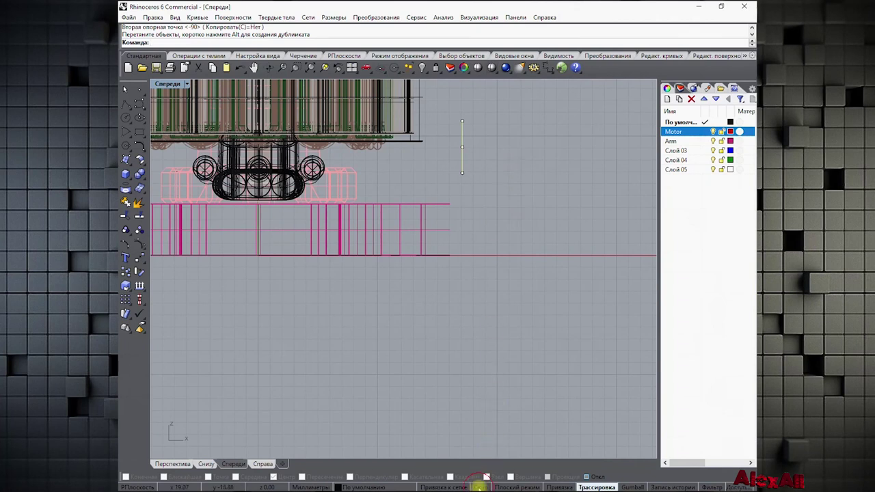
pyautogui.rightClick(469, 134)
pyautogui.click(463, 146)
pyautogui.click(463, 105)
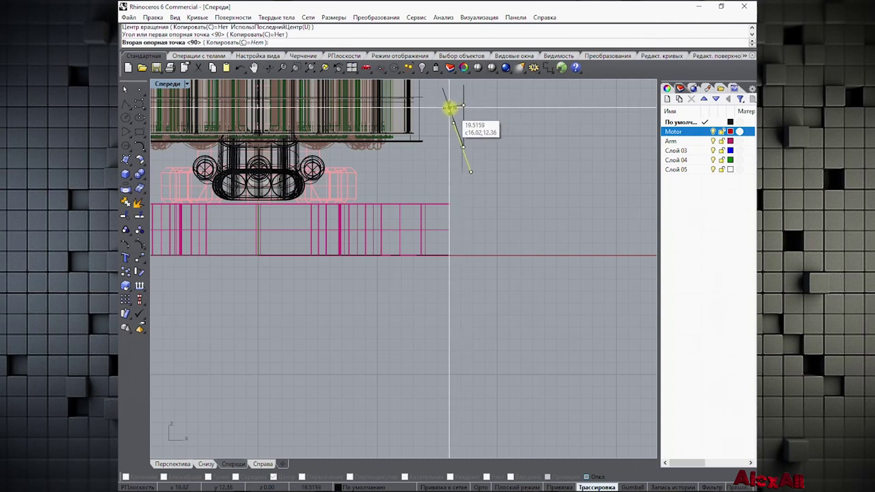
pyautogui.click(449, 108)
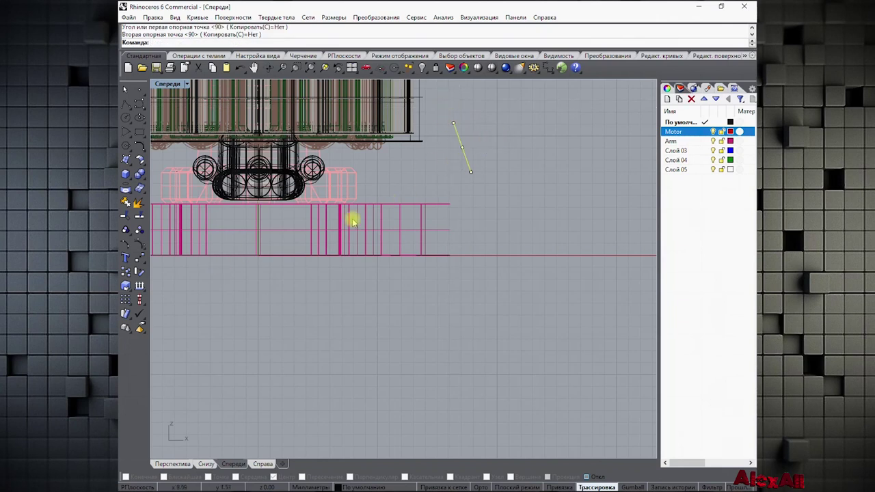
pyautogui.doubleClick(176, 84)
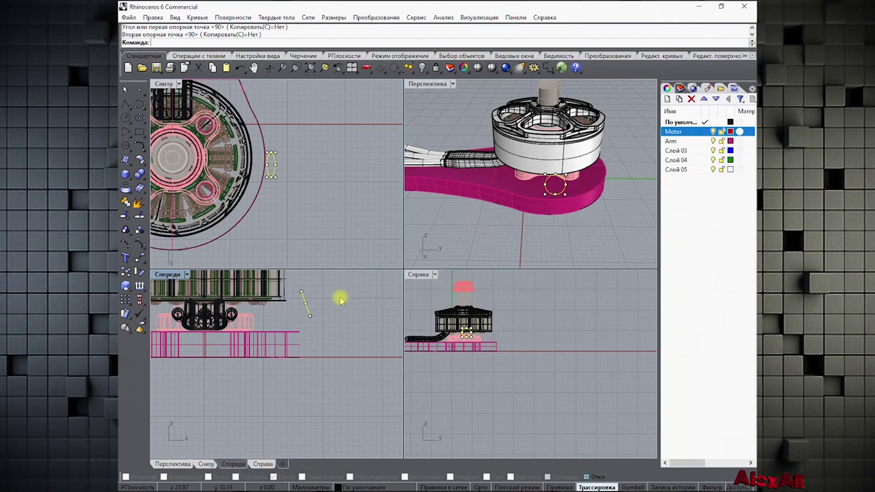
# Cut the tilted circle obliquely through the arm with MakeHole, setting the depth point beyond its underside, and hide the Motor layer to inspect the hole
pyautogui.click(200, 57)
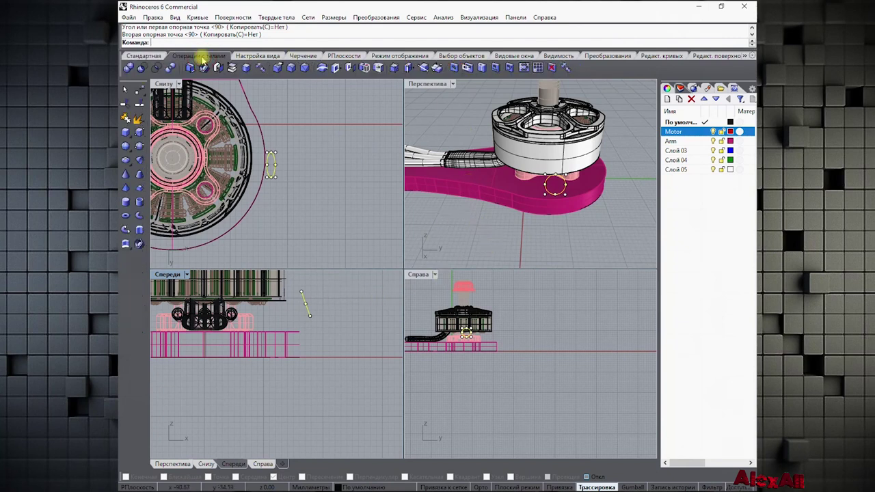
pyautogui.click(467, 67)
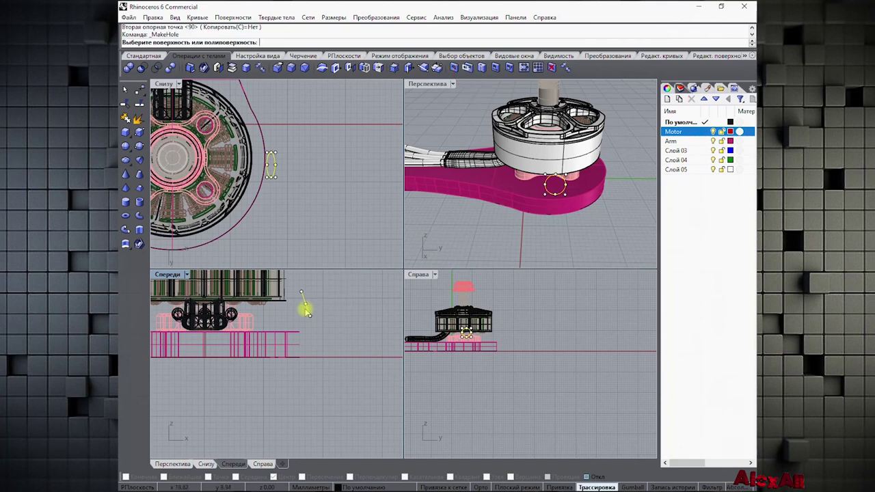
pyautogui.click(266, 347)
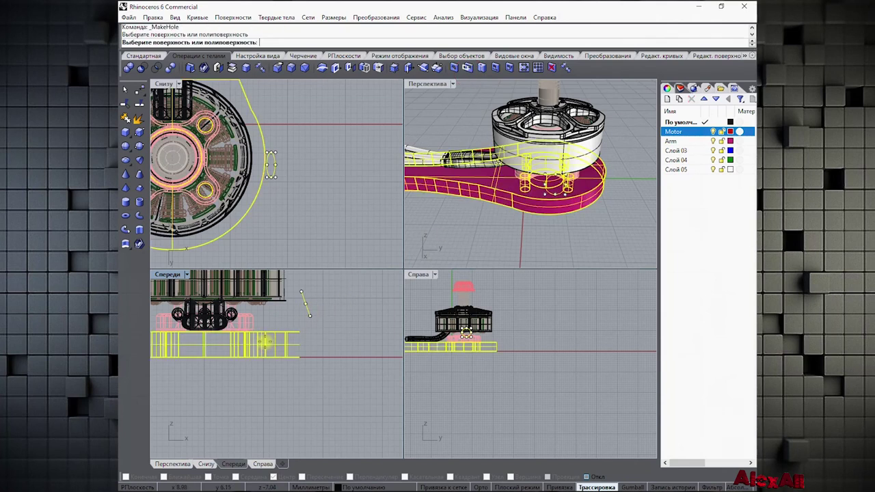
pyautogui.moveTo(246, 335); pyautogui.dragTo(337, 301, button='right')
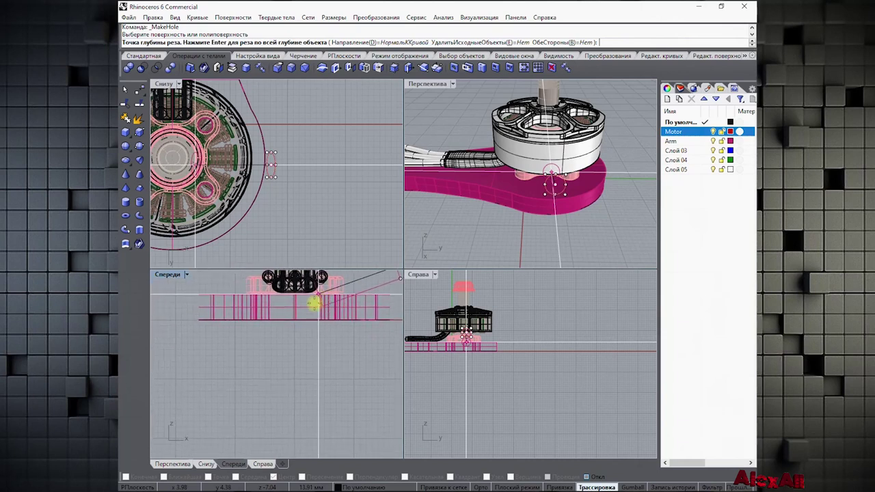
pyautogui.click(196, 346)
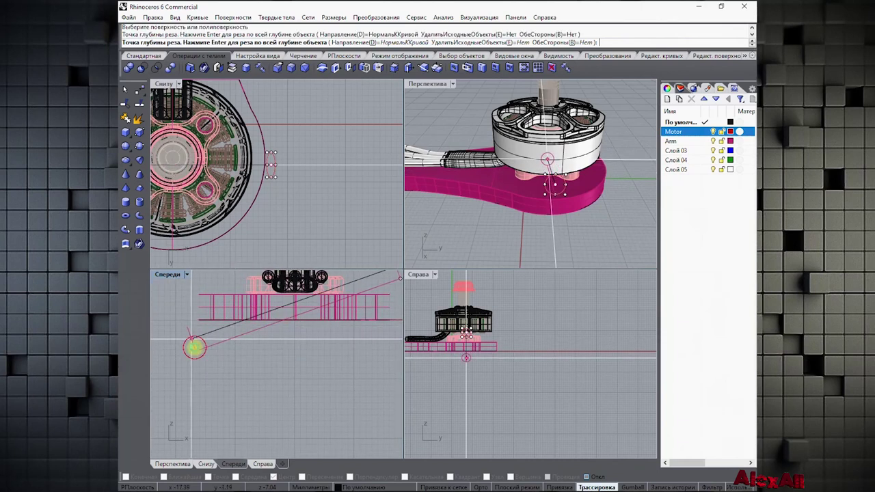
pyautogui.click(714, 131)
pyautogui.moveTo(552, 152); pyautogui.dragTo(559, 179, button='right')
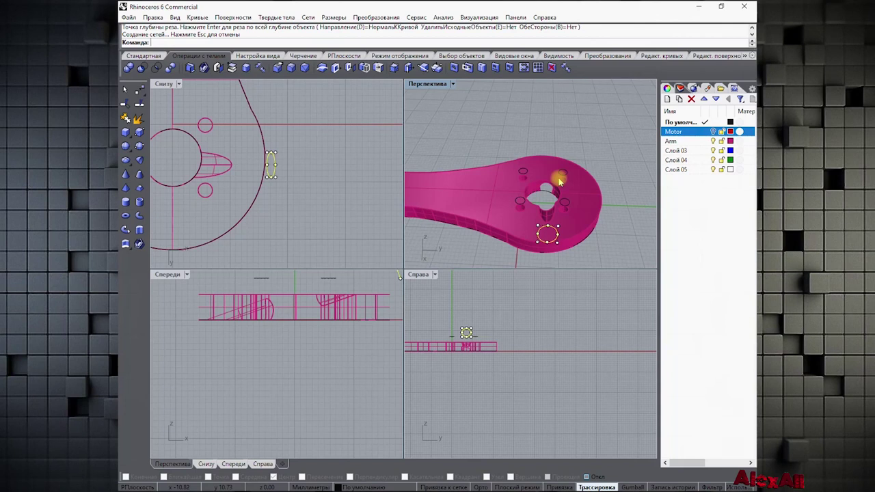